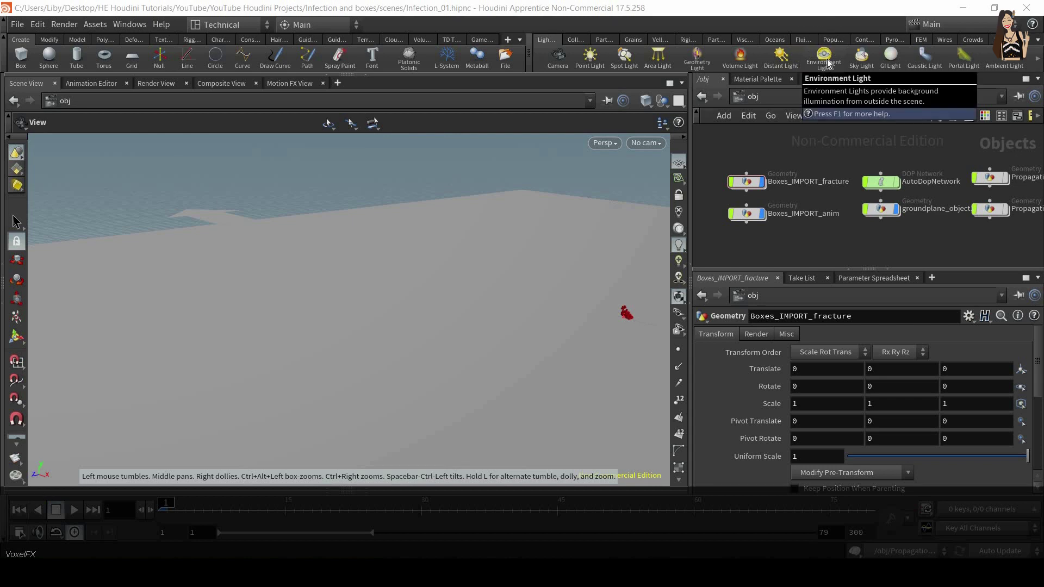
Add an environment light to the scene and place its node below Boxes_IMPORT_anim.
left_click(827, 59)
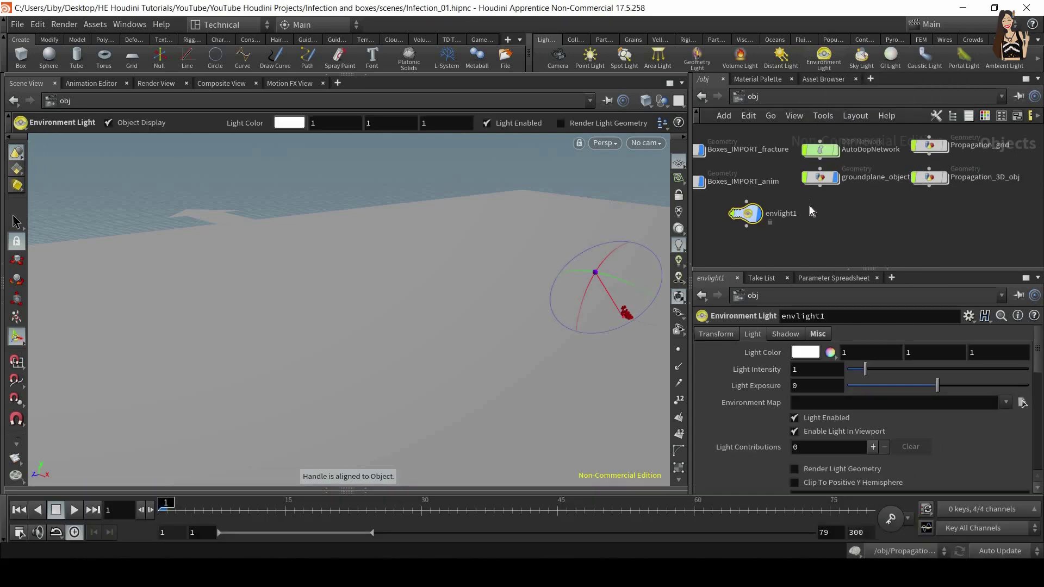
left_click_drag(791, 218, 762, 219)
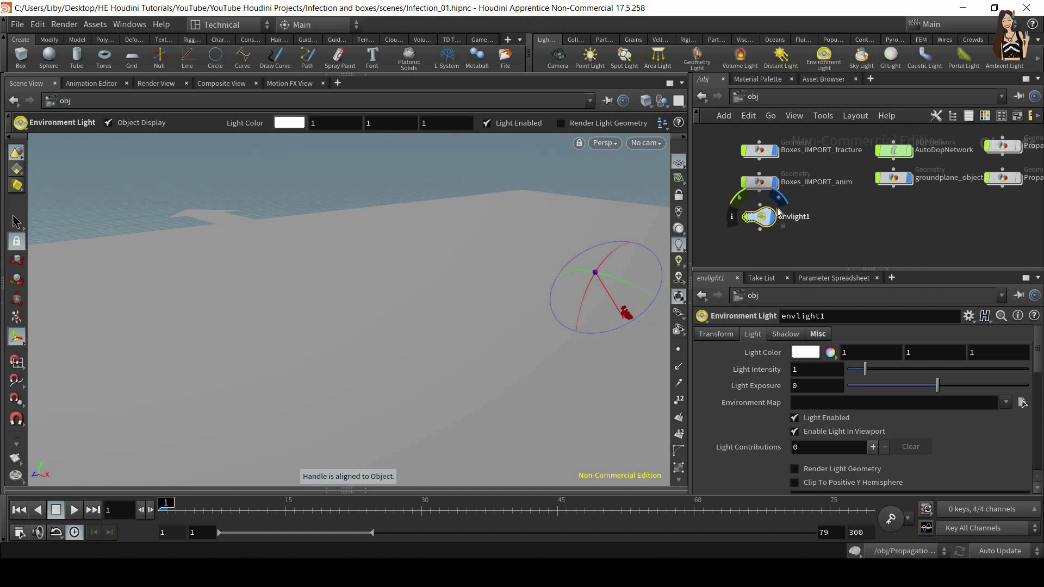
left_click_drag(887, 247, 887, 247)
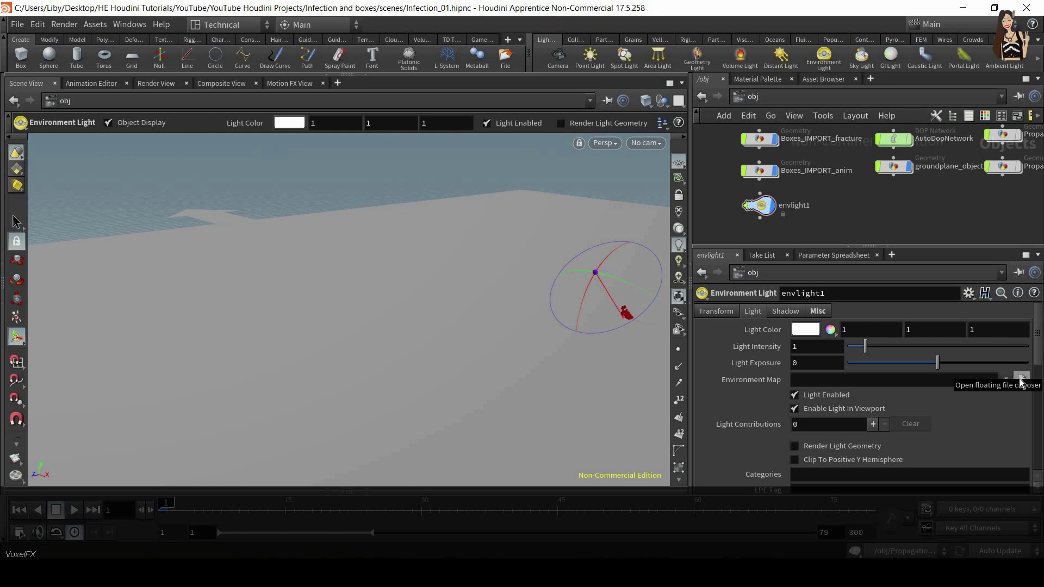
Set the light's environment map to HDRIHaven_lenong_1_2k.rat from the $HFS/houdini/pic/hdri/ folder.
left_click(1021, 380)
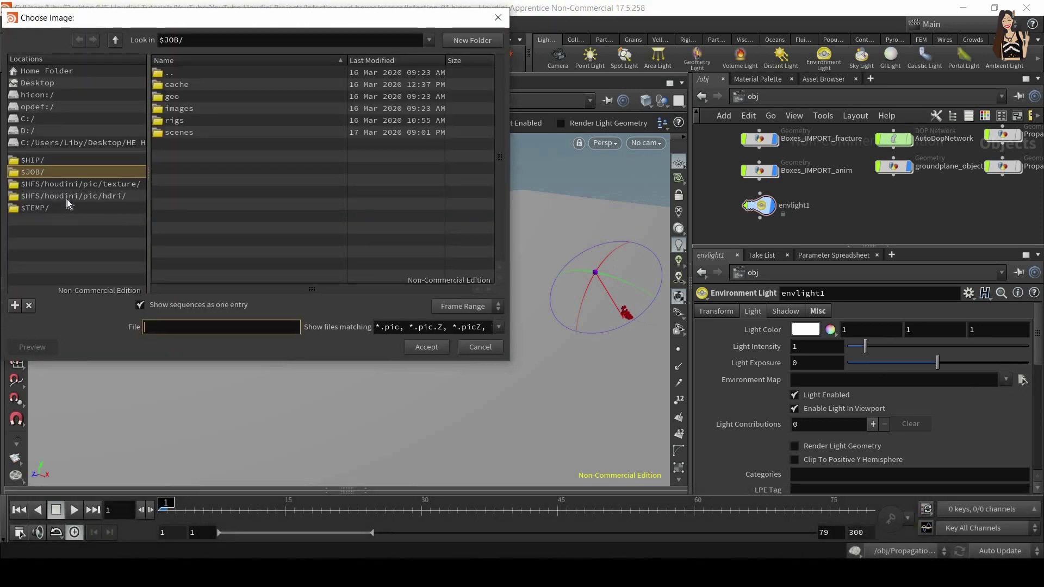
left_click(116, 197)
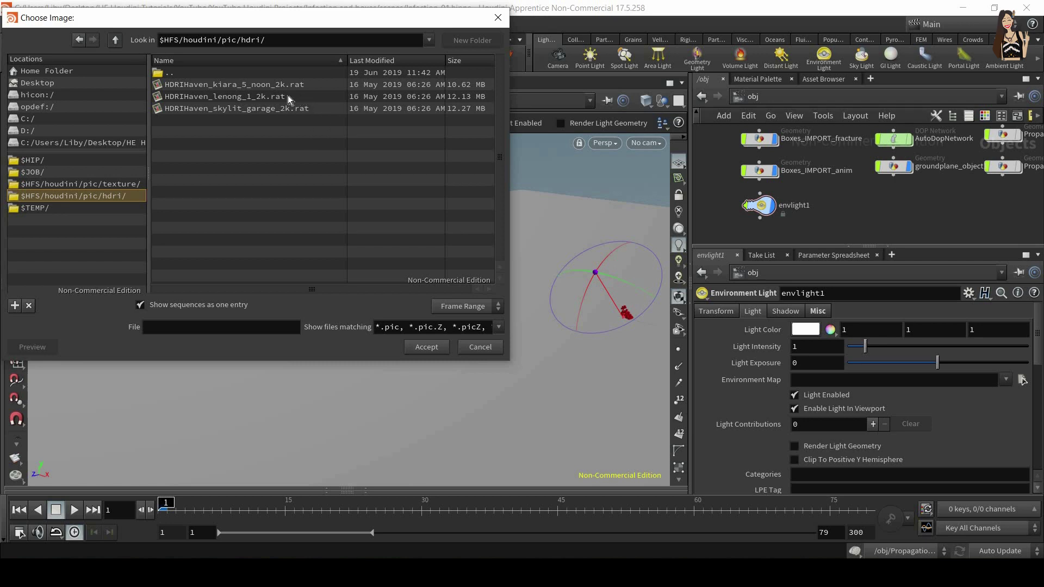
left_click(253, 85)
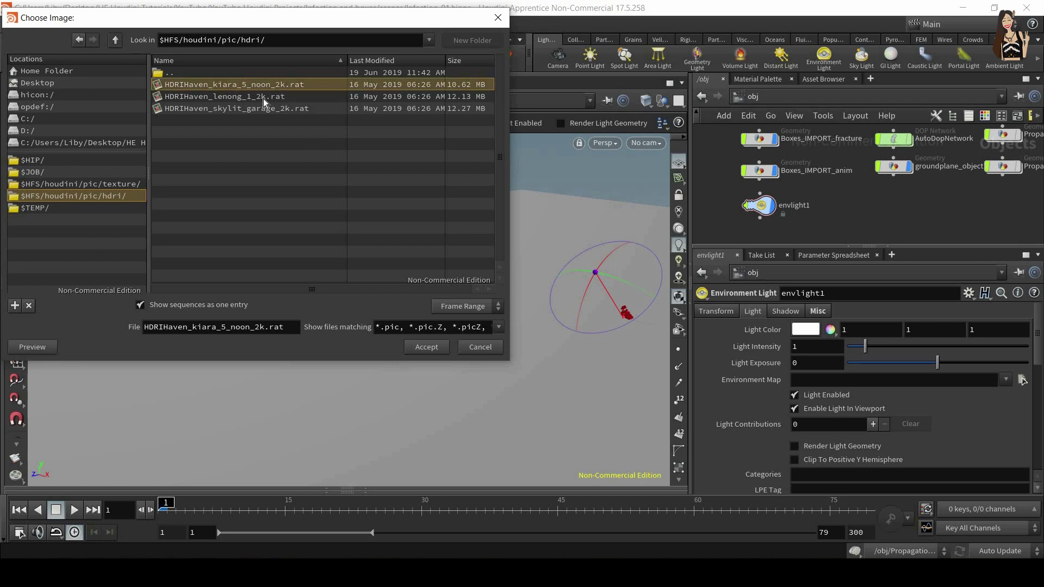
left_click(257, 97)
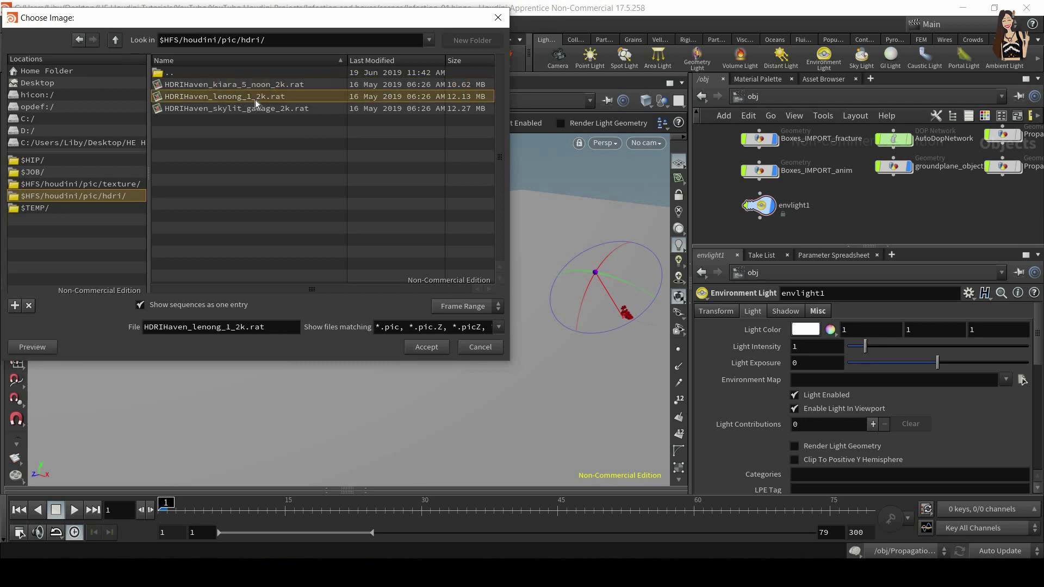
left_click(427, 349)
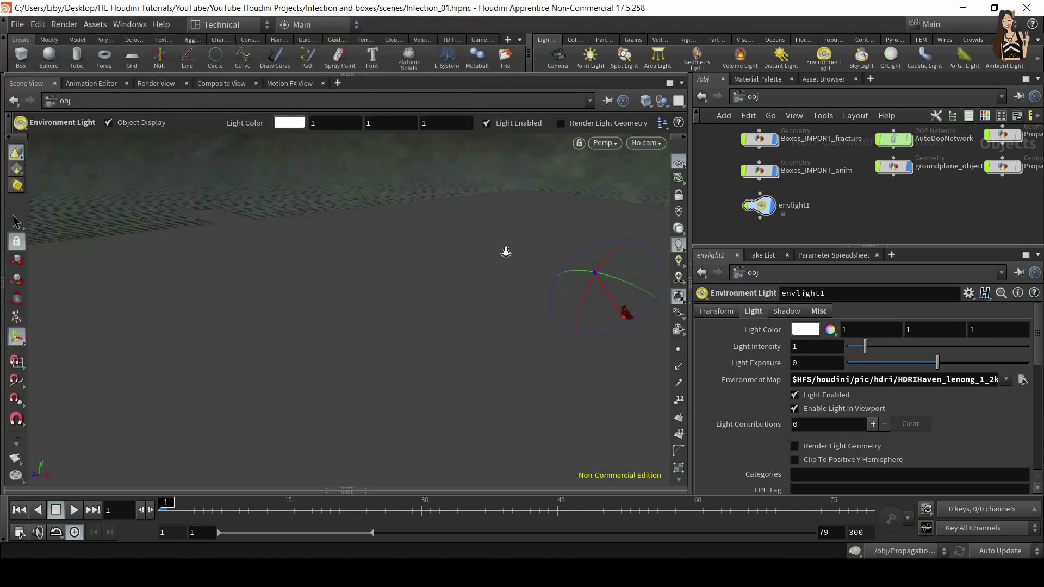
Create a new camera from the perspective view framing the character at frame 58.
left_click_drag(506, 251, 418, 333, "alt")
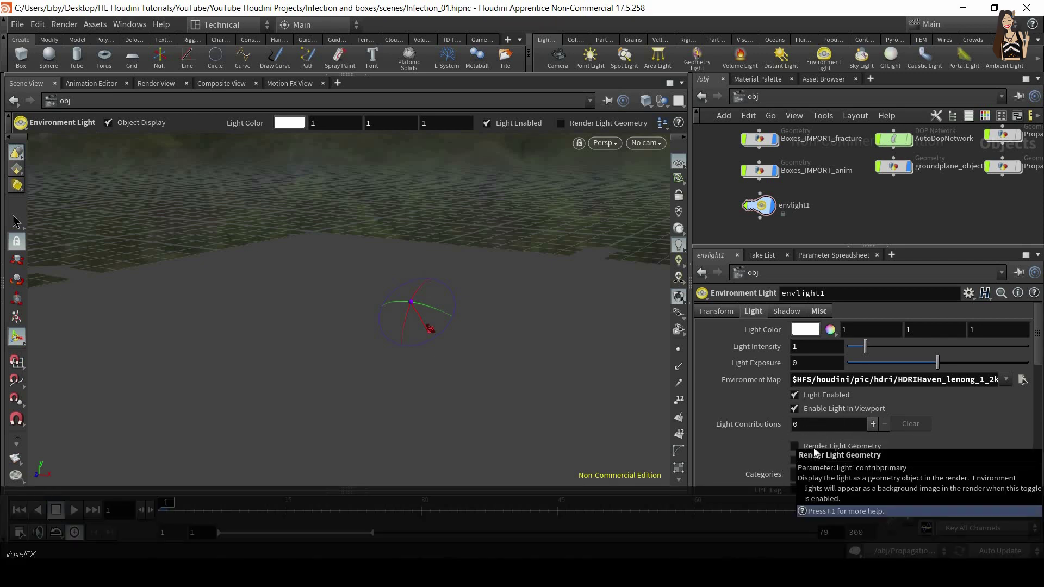
left_click_drag(312, 512, 676, 505)
left_click_drag(357, 333, 383, 296, "alt")
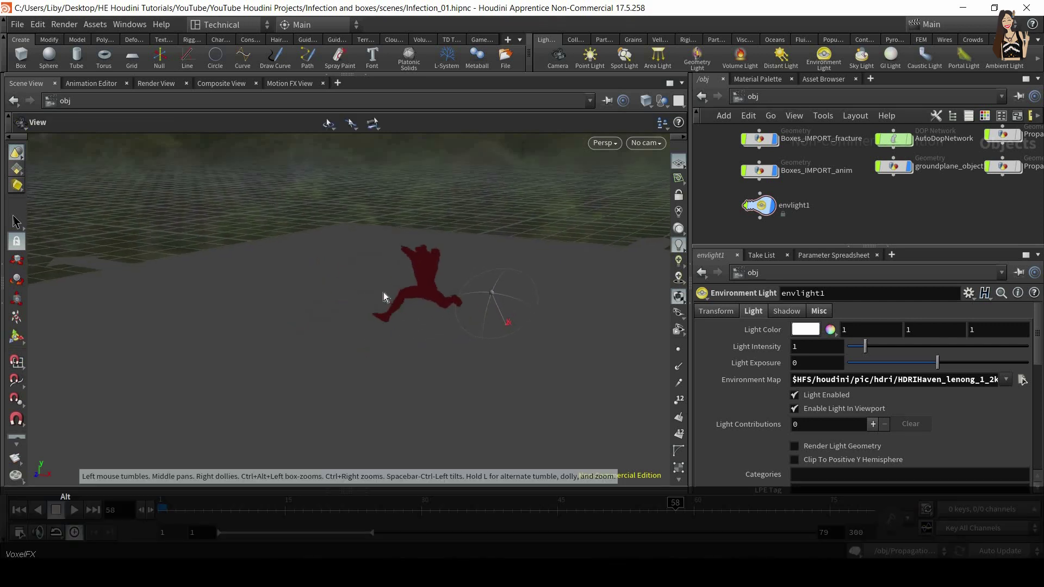
key("Return")
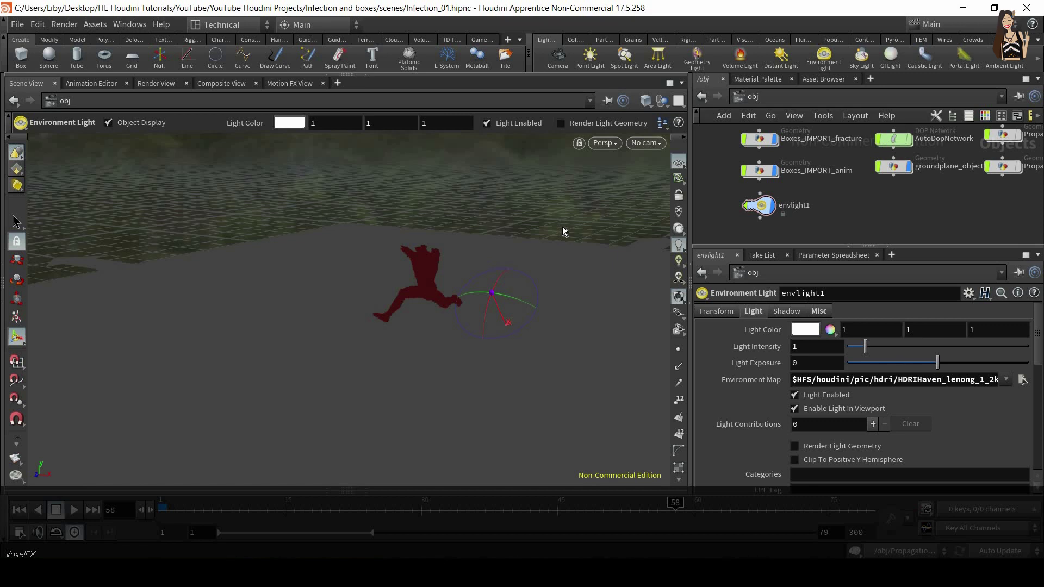
left_click(643, 143)
left_click(650, 143)
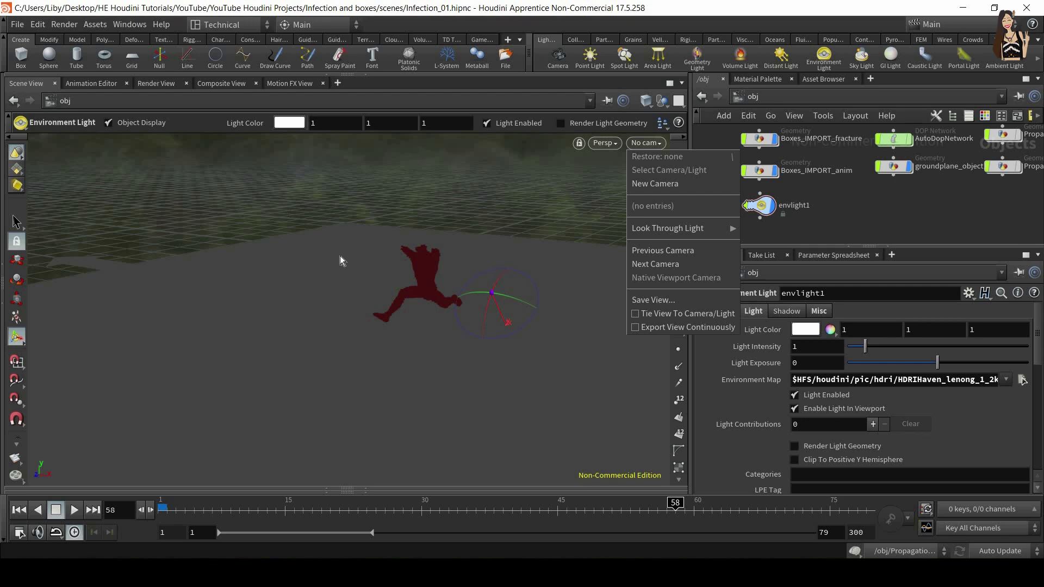
left_click(677, 182)
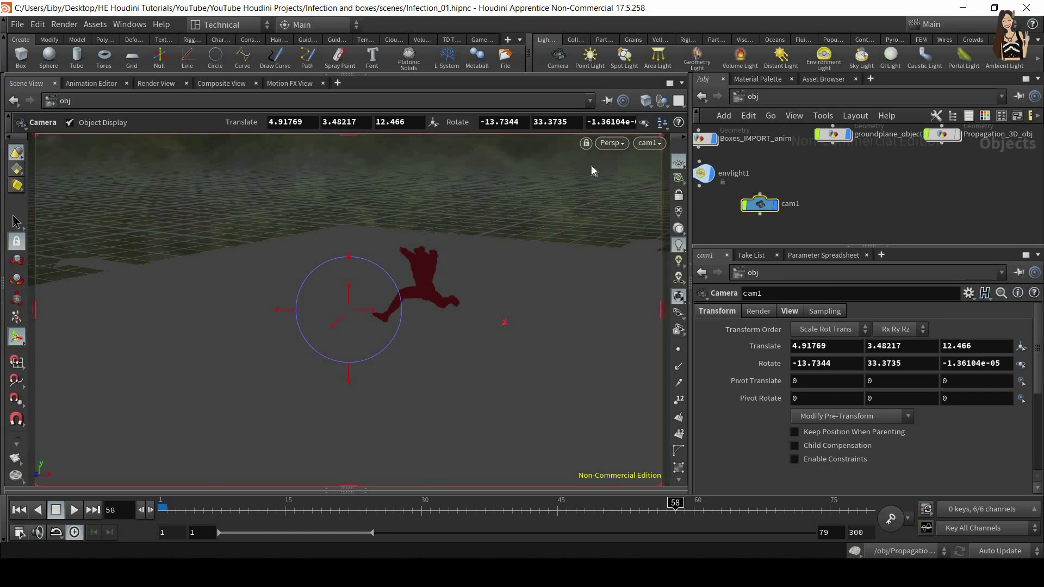
Look through cam1, then leave the camera view to examine its placement relative to the character.
left_click(651, 143)
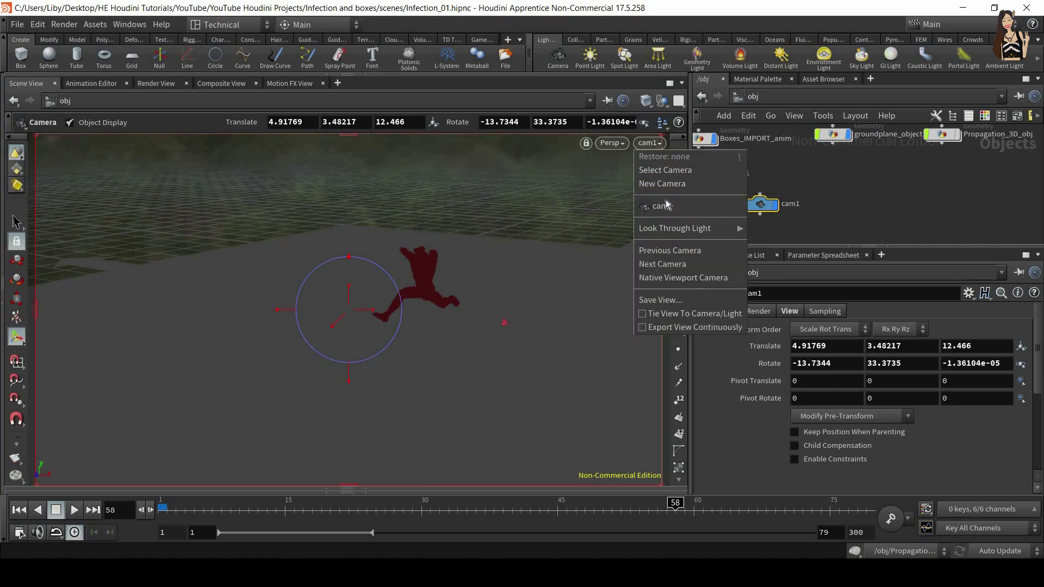
left_click(663, 207)
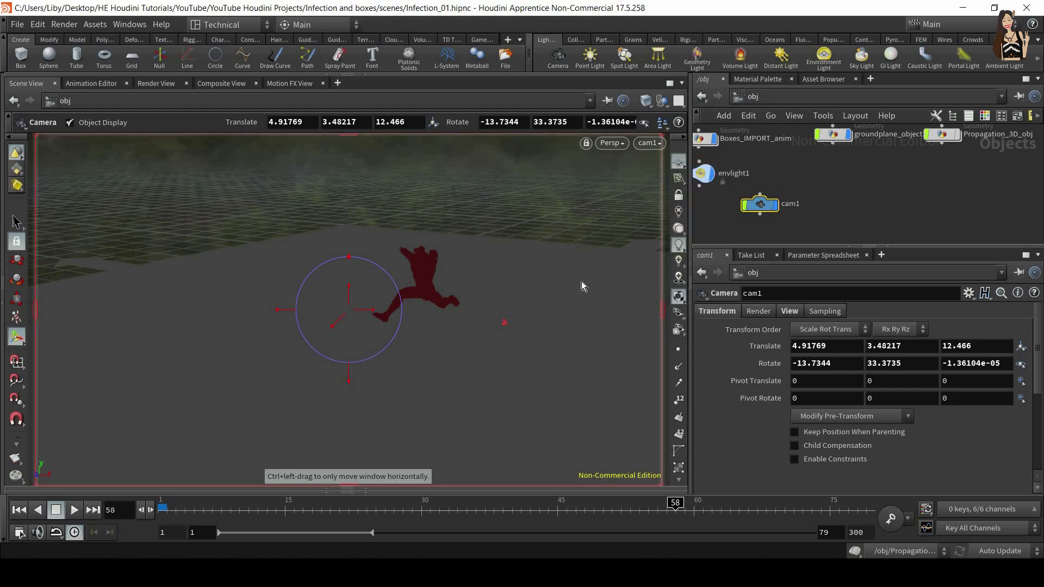
left_click(676, 196)
left_click(676, 196)
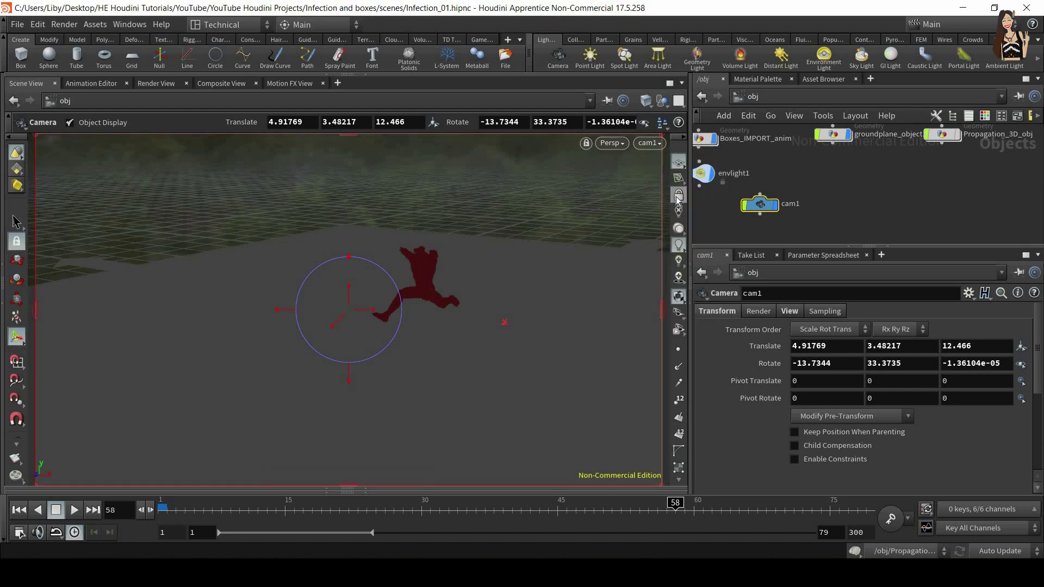
left_click(677, 198)
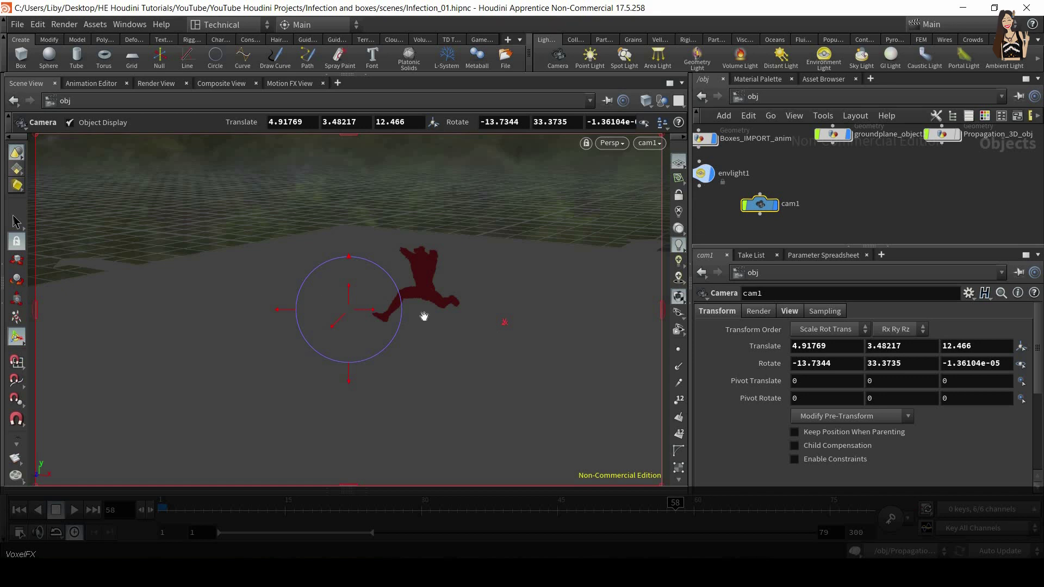
left_click_drag(484, 310, 496, 383, "alt")
right_click_drag(524, 349, 415, 333, "alt")
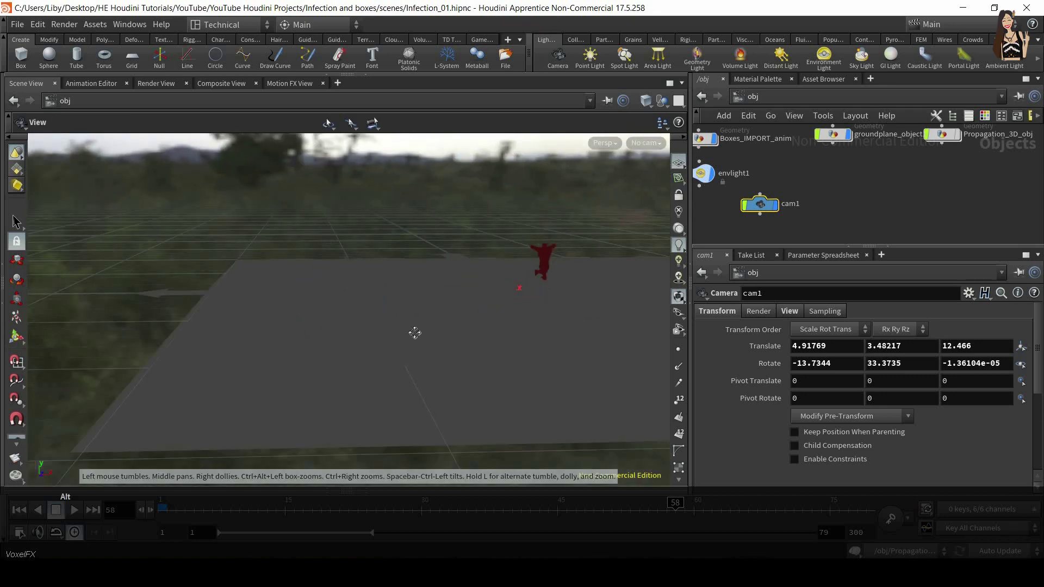
middle_click_drag(415, 333, 170, 384, "alt")
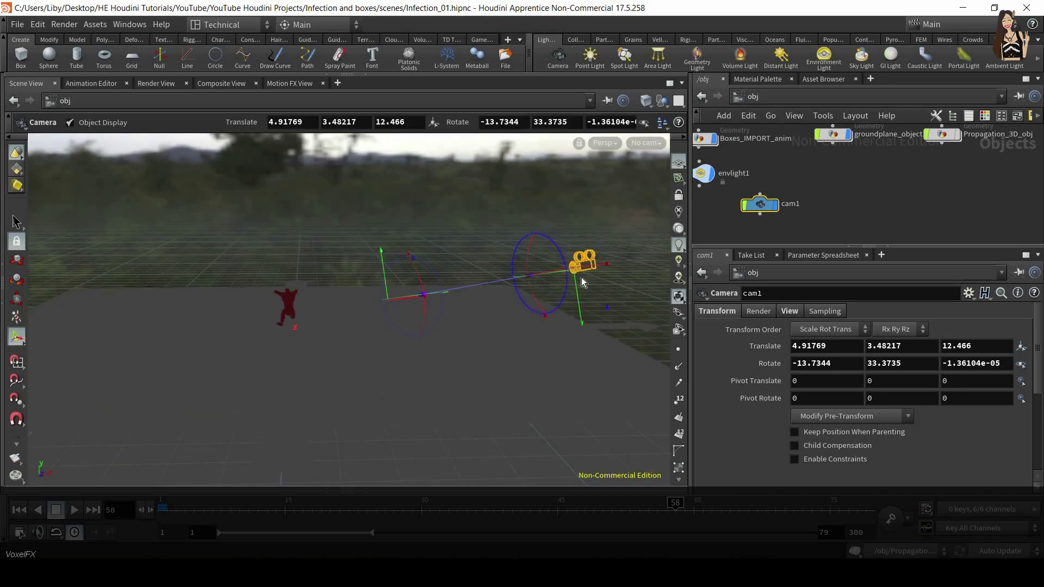
left_click_drag(385, 229, 470, 205, "alt")
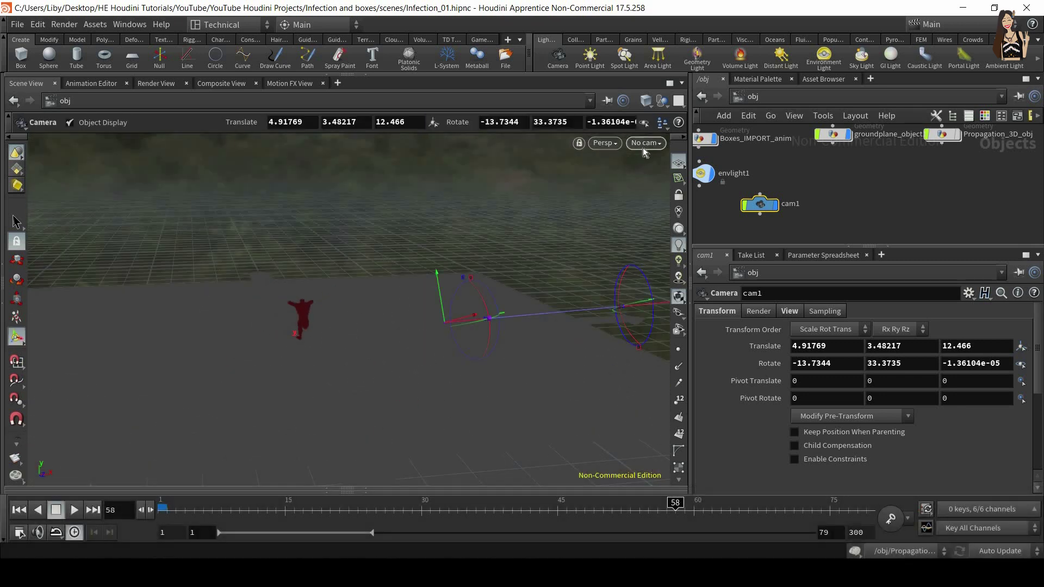
Look through cam1, lock the camera to the view and shift its framing of the character.
left_click(643, 146)
left_click(655, 206)
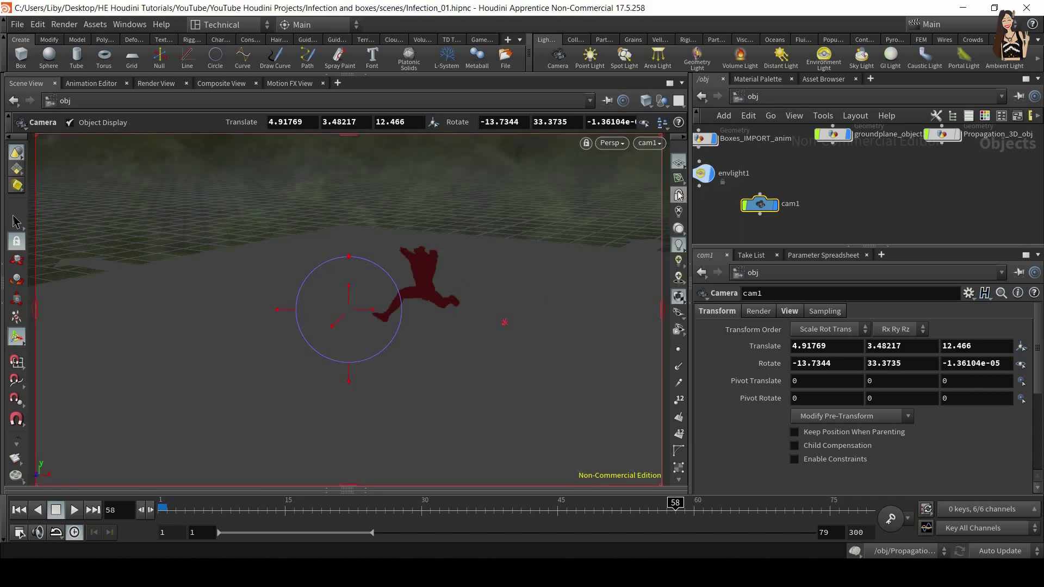
left_click(678, 194)
left_click_drag(375, 305, 426, 312, "alt")
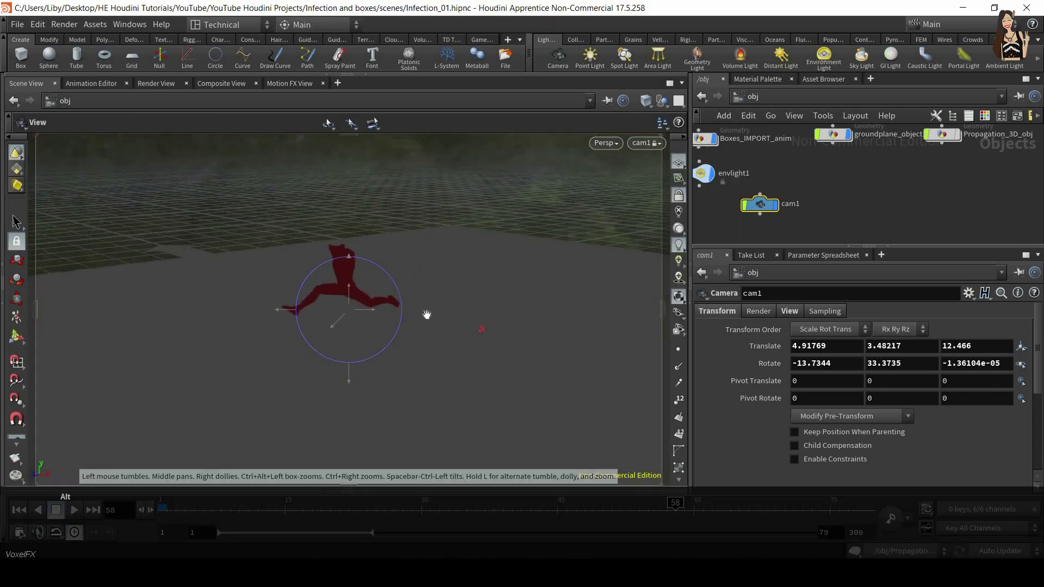
middle_click_drag(521, 288, 630, 265, "alt")
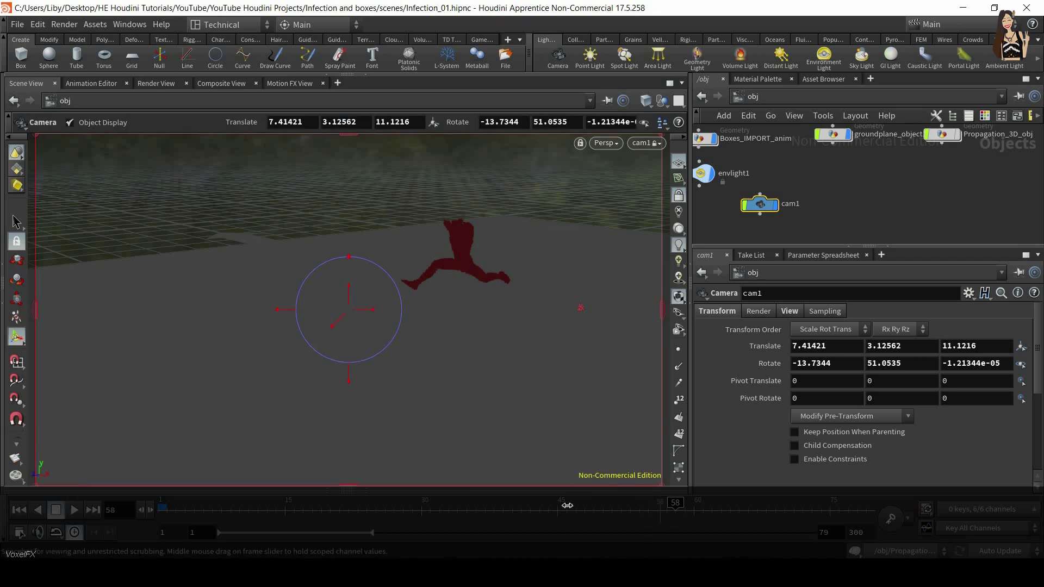
Bring cam1 closer to the character at frame 60 and place the cam1 node below envlight1.
left_click_drag(232, 507, 694, 513)
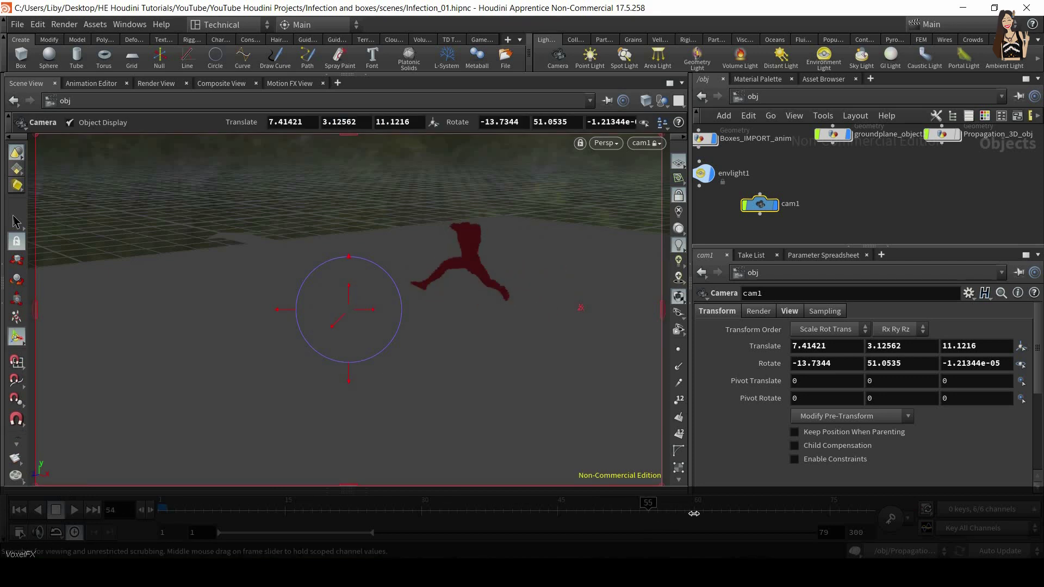
right_click_drag(517, 294, 545, 308, "alt")
middle_click_drag(546, 309, 537, 278, "alt")
right_click_drag(537, 278, 603, 368, "alt")
middle_click_drag(604, 367, 578, 356, "alt")
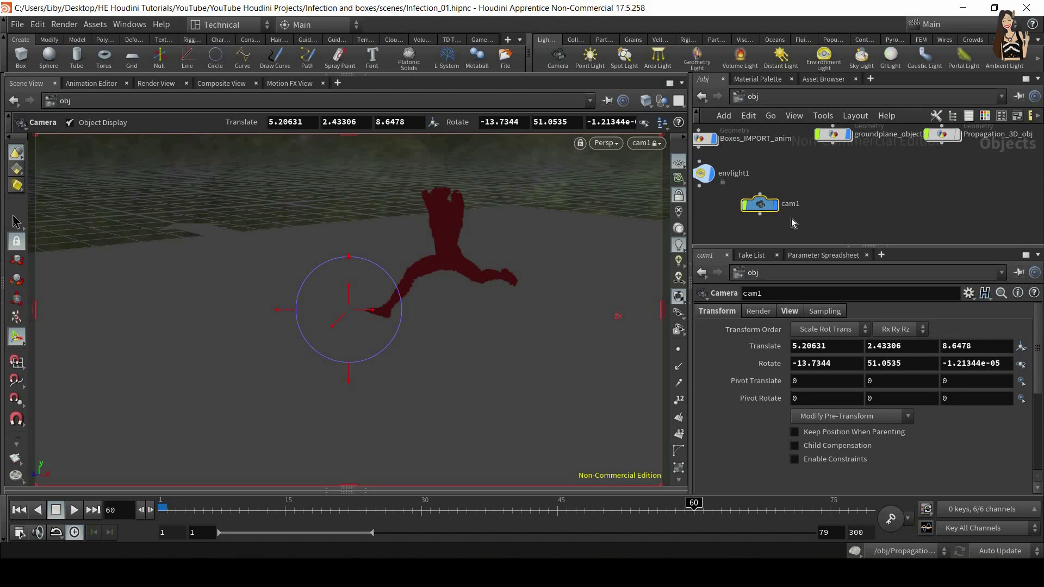
middle_click_drag(867, 215, 937, 206)
left_click_drag(836, 197, 779, 208)
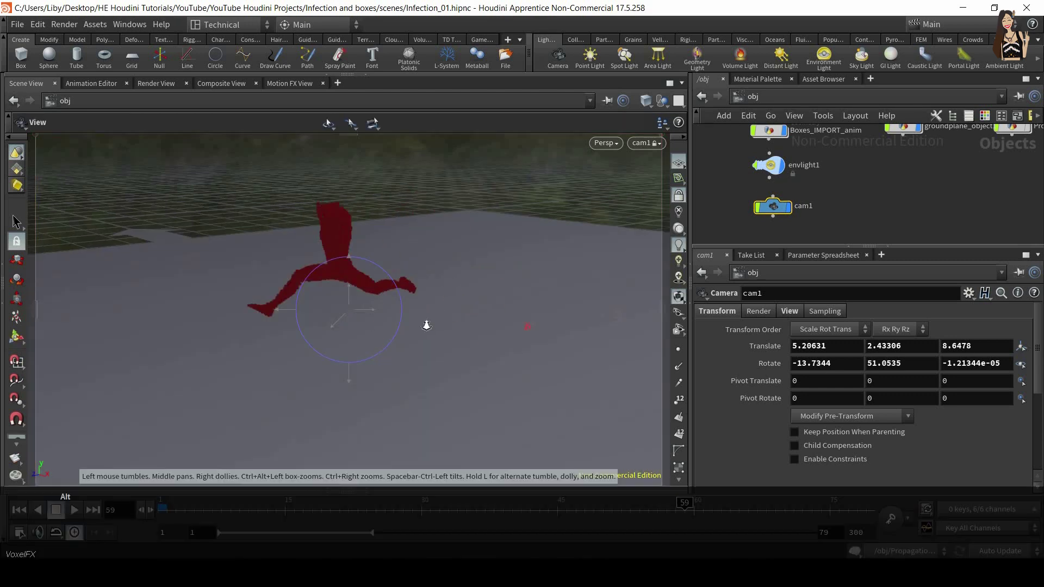
Reframe cam1 to about translate 1.96, 1.94, 7.76, go to frame 54 and unlock the camera from the view.
left_click_drag(426, 324, 538, 400, "alt")
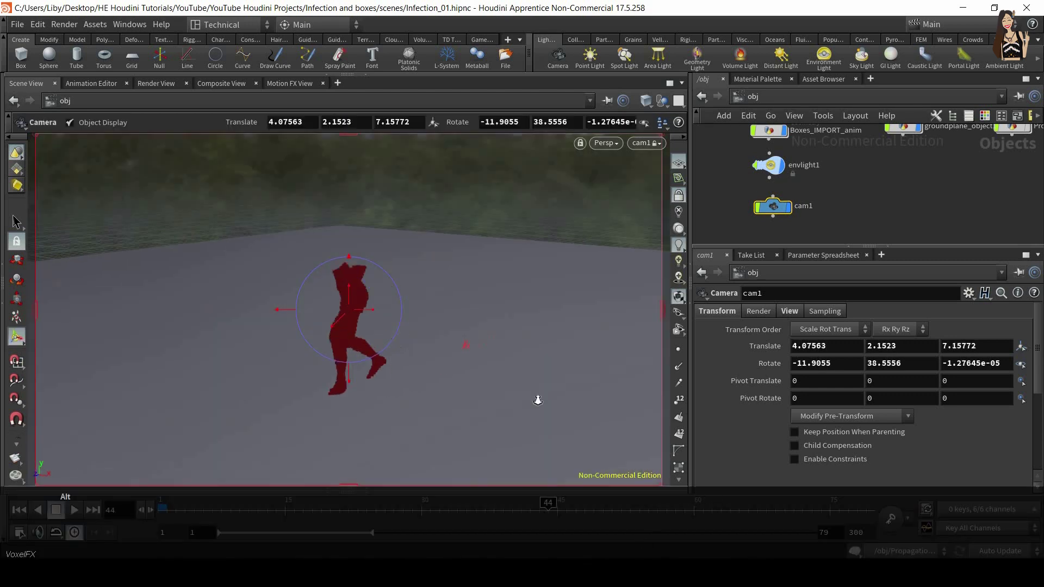
left_click_drag(549, 506, 704, 507)
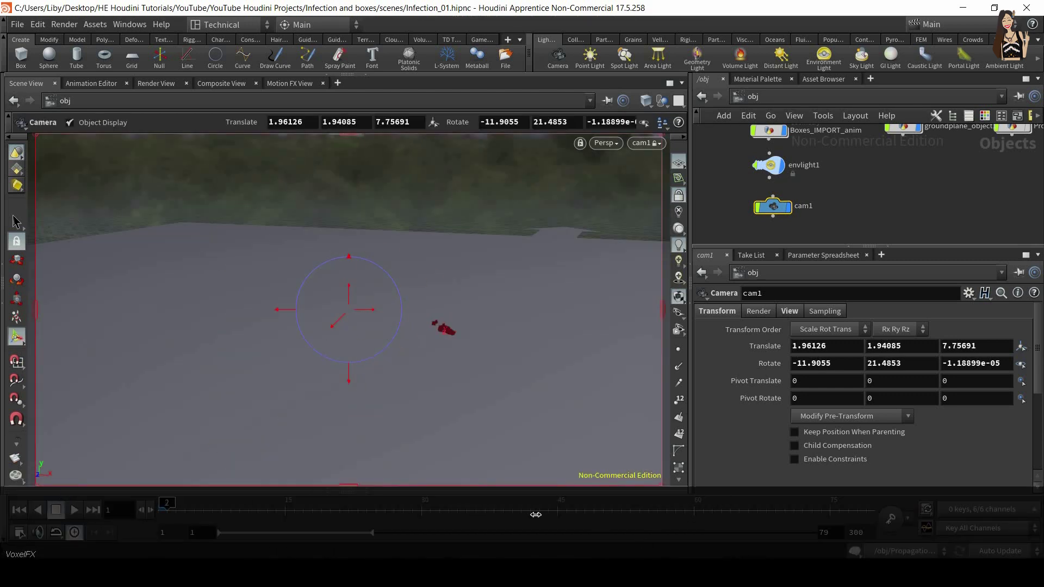
left_click_drag(532, 512, 639, 512)
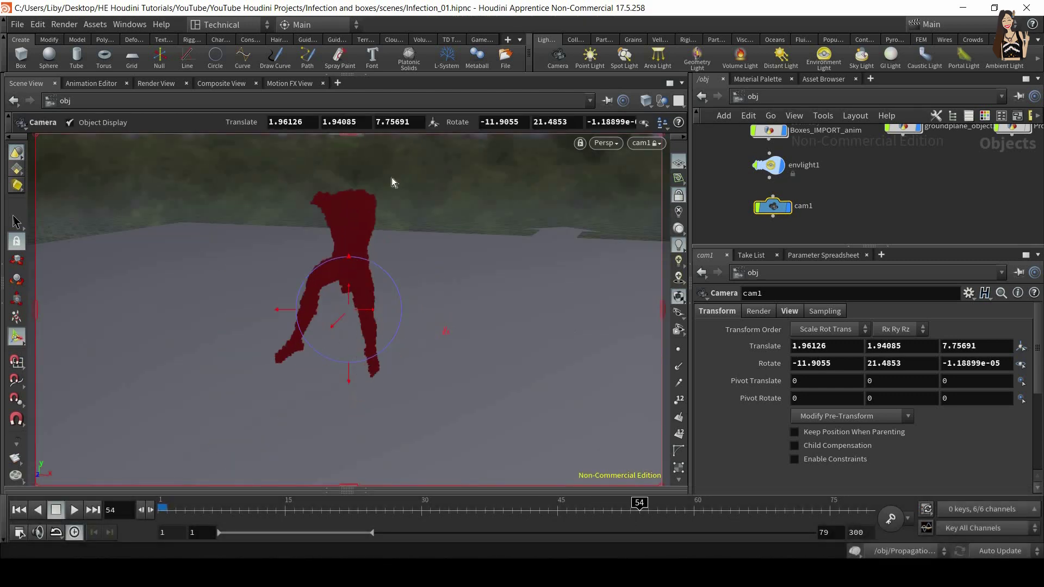
left_click(678, 194)
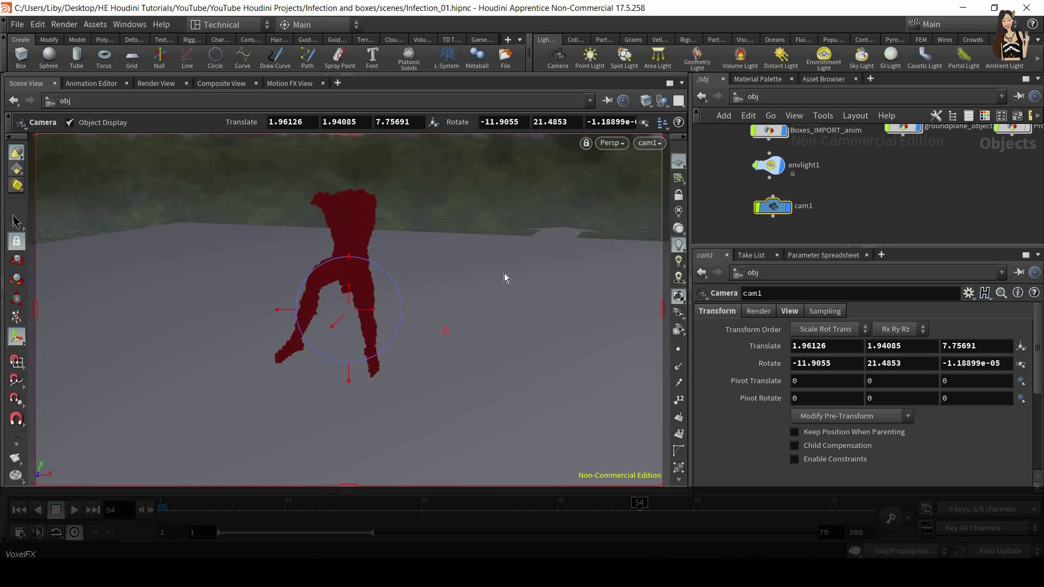
Add a spot light from a wide view outside cam1 that takes in the ground plane, character and camera.
left_click_drag(435, 369, 457, 263, "alt")
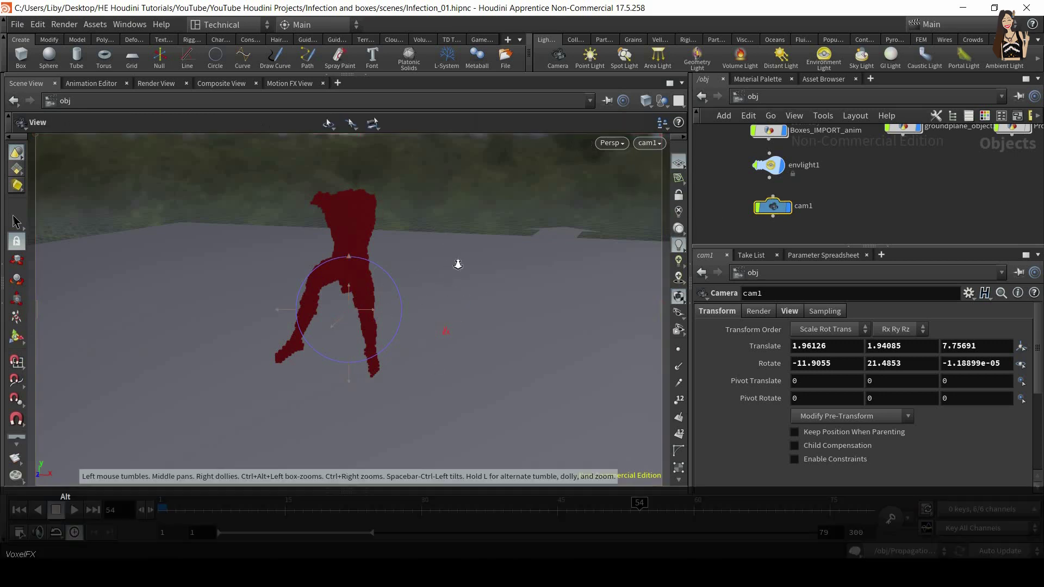
right_click_drag(457, 263, 422, 337, "alt")
left_click_drag(422, 338, 366, 363, "alt")
middle_click_drag(367, 363, 345, 305, "alt")
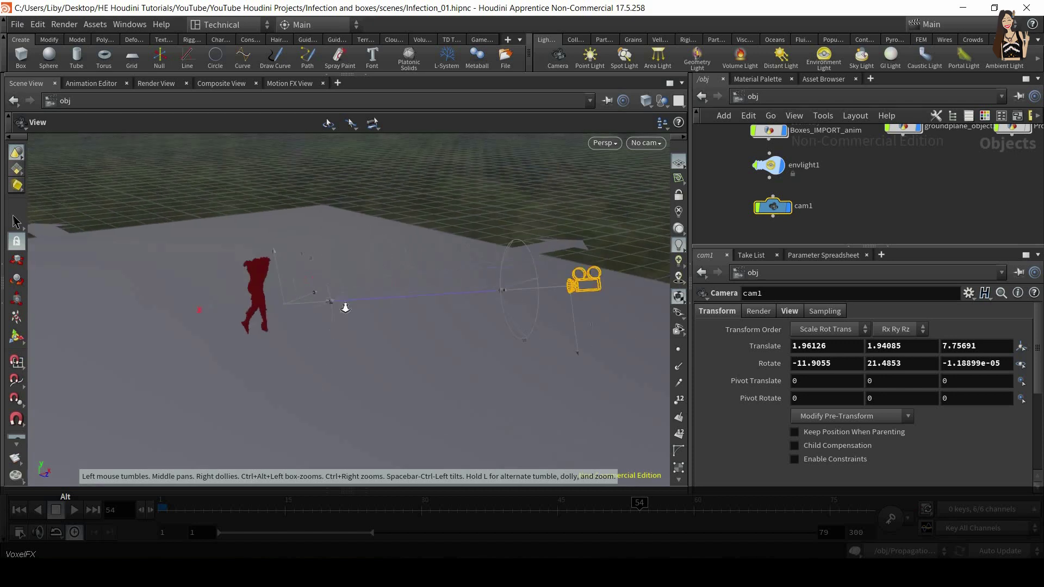
right_click_drag(345, 305, 326, 326, "alt")
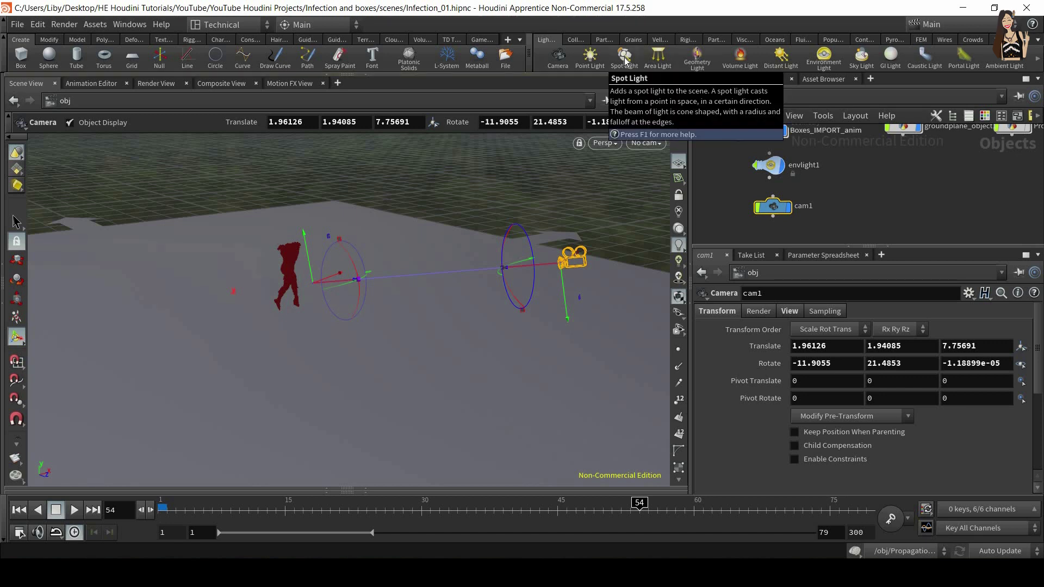
key("ctrl")
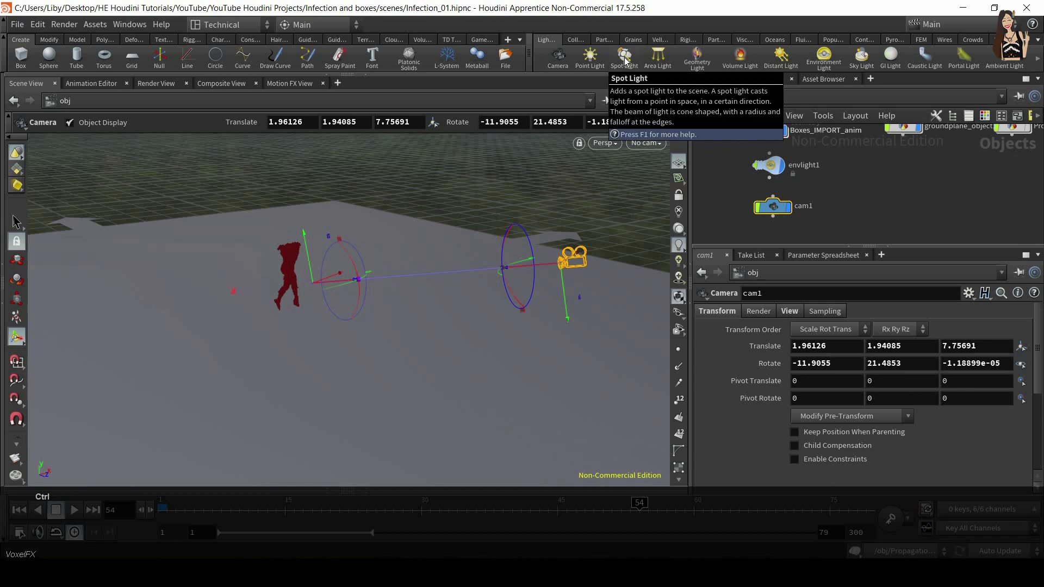
left_click(624, 57, "ctrl")
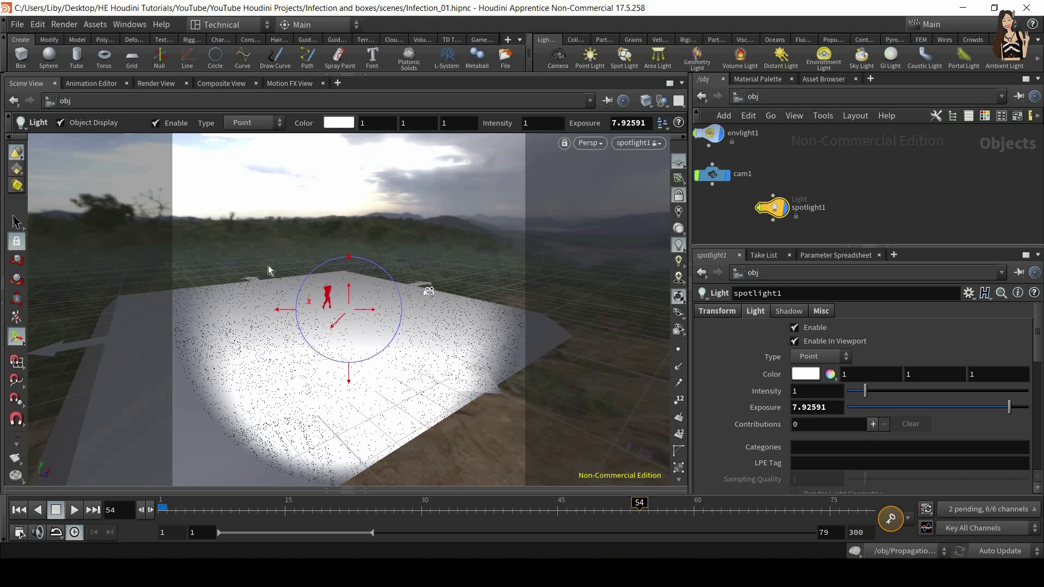
Reposition spotlight1 through its own locked view so the beam surrounds the character, and unlock the light from the view.
right_click_drag(292, 354, 312, 296, "alt")
middle_click_drag(312, 295, 314, 345, "alt")
left_click_drag(321, 277, 341, 314, "alt")
middle_click_drag(340, 314, 342, 180, "alt")
right_click_drag(342, 179, 384, 264, "alt")
left_click_drag(412, 287, 402, 259, "alt")
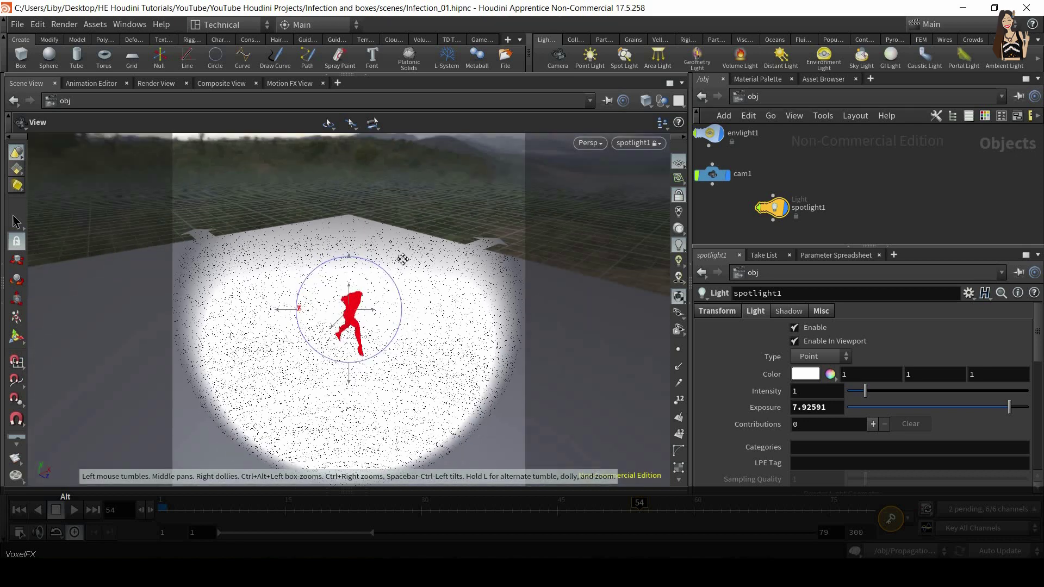
middle_click_drag(402, 259, 384, 212, "alt")
middle_click_drag(412, 256, 431, 259, "alt")
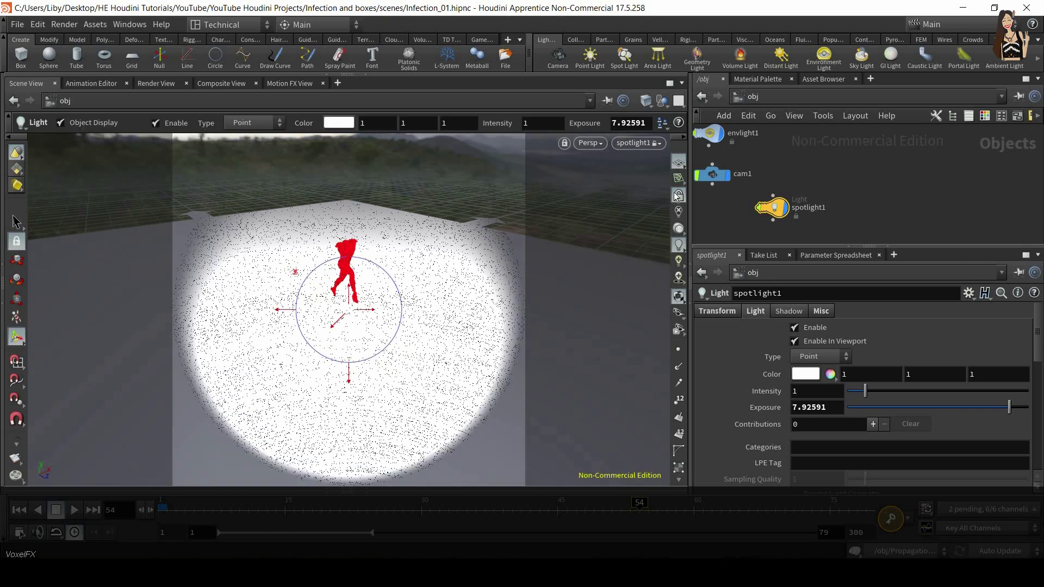
left_click(678, 197)
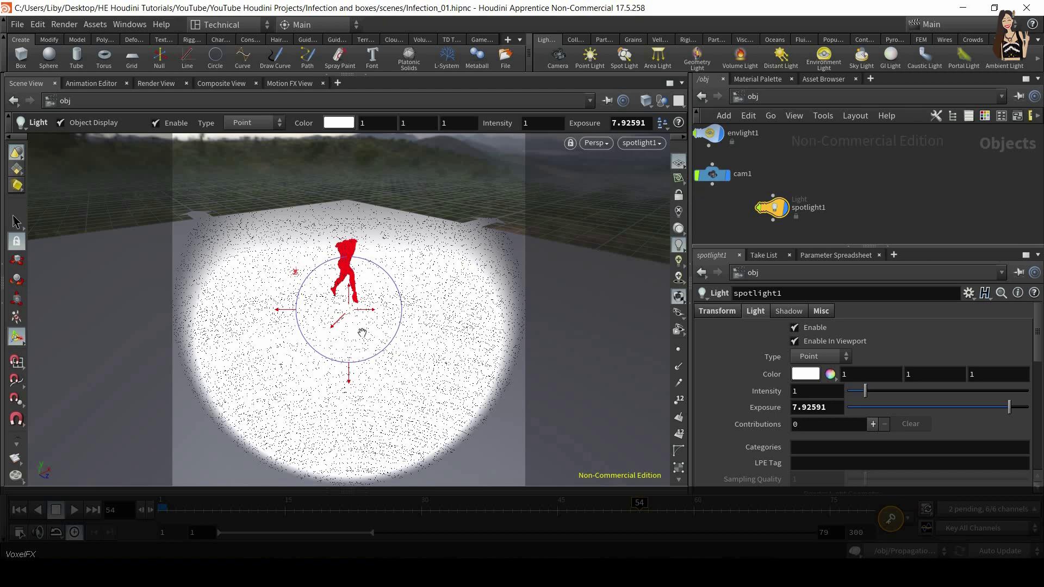
Leave the spot light's view to inspect its beam from outside, and place the spotlight1 node beside envlight1.
left_click_drag(363, 331, 422, 305, "alt")
right_click_drag(422, 305, 438, 371, "alt")
left_click_drag(438, 370, 579, 327, "alt")
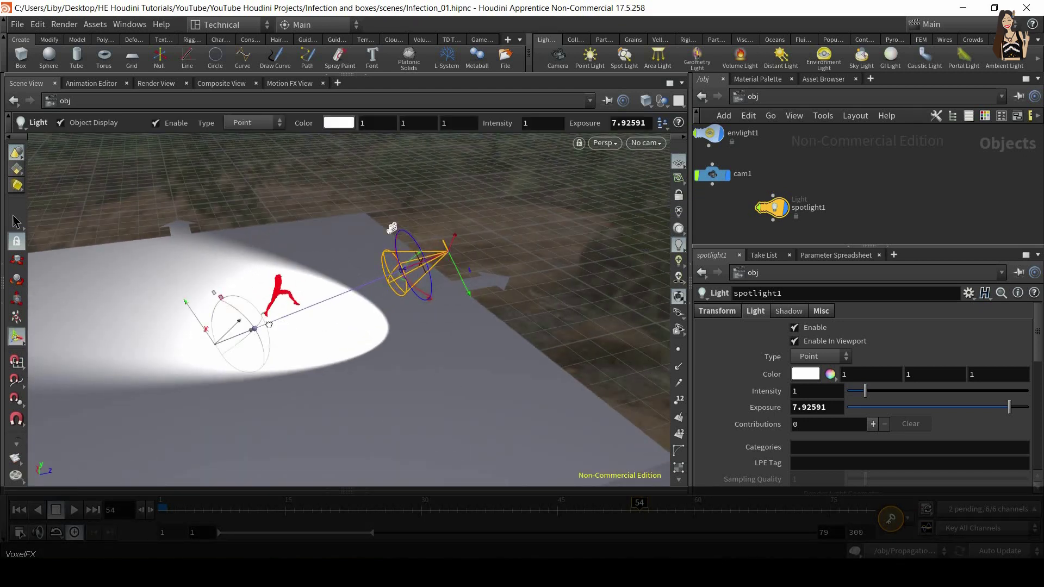
left_click_drag(269, 324, 204, 356, "alt")
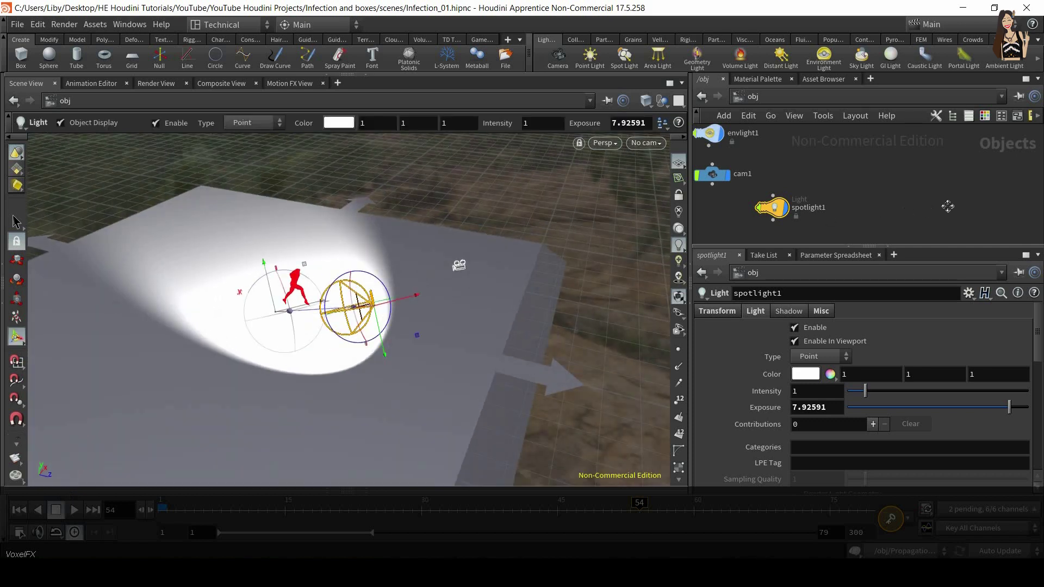
middle_click_drag(948, 207, 967, 224)
left_click_drag(856, 215, 863, 151)
middle_click_drag(923, 148, 927, 172)
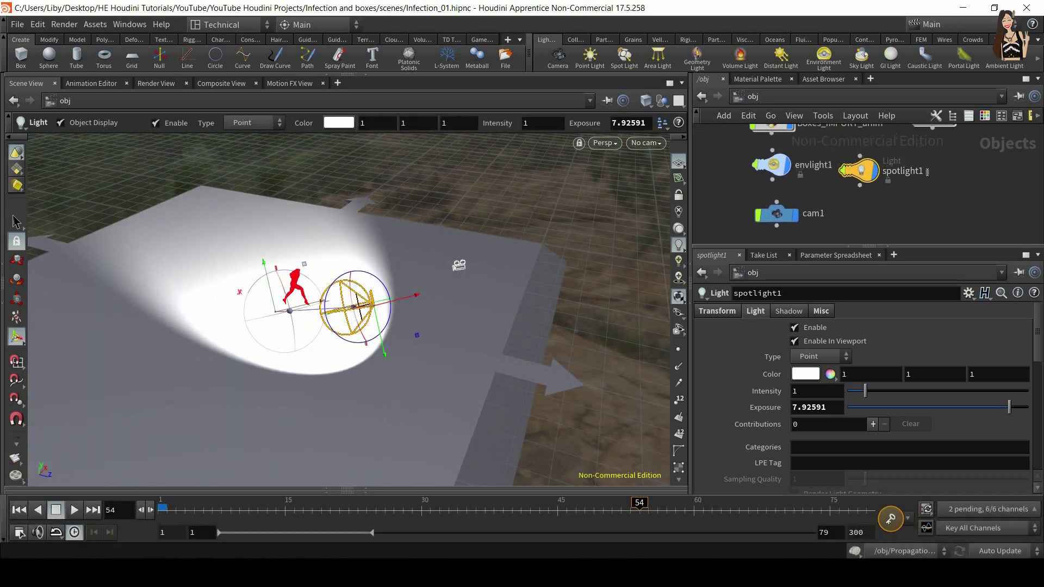
Rename spotlight1 as spotlight_blue and line its node up with envlight1.
double_click(927, 172)
key("BackSpace")
type("_blue")
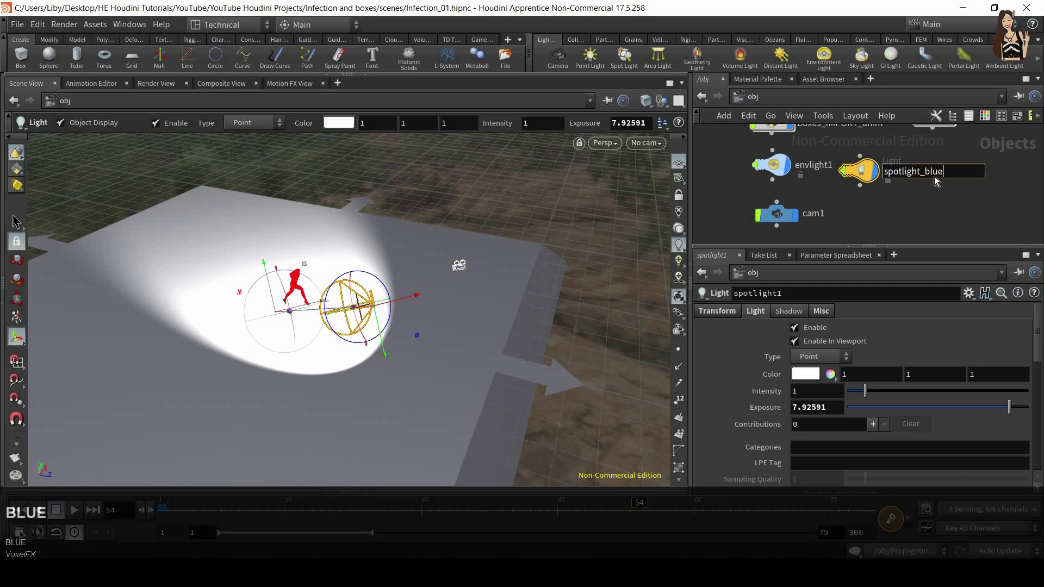
key("Return")
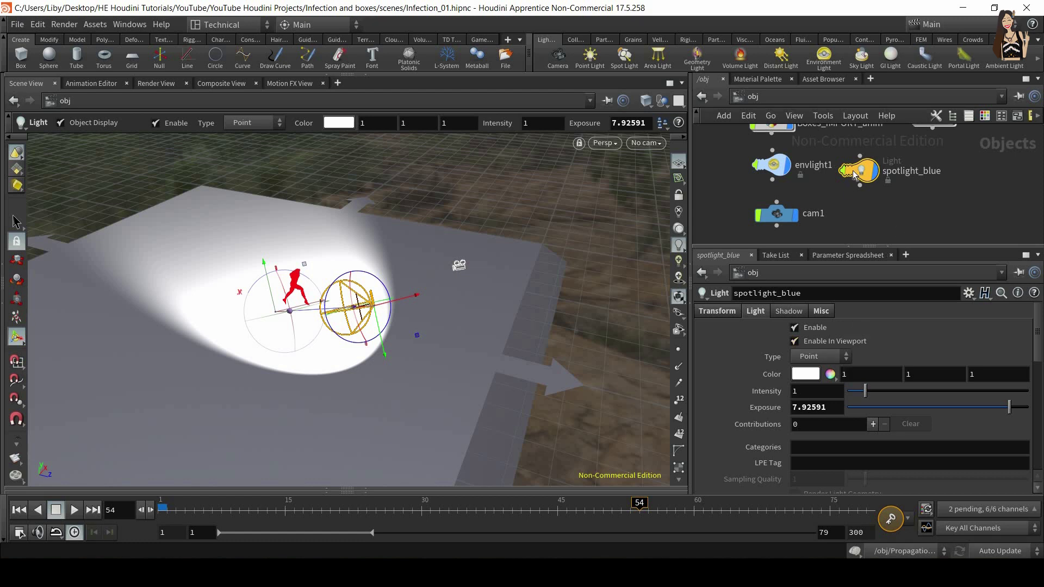
left_click_drag(853, 173, 863, 168)
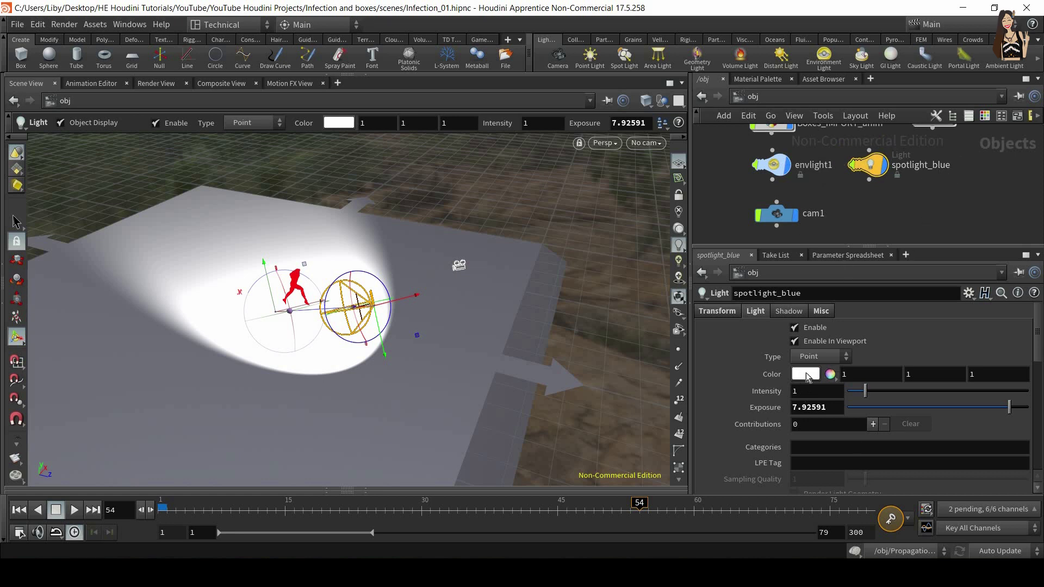
Tint spotlight_blue a pale cyan by setting its colour to 0.782, 1, 1.
left_click(809, 374)
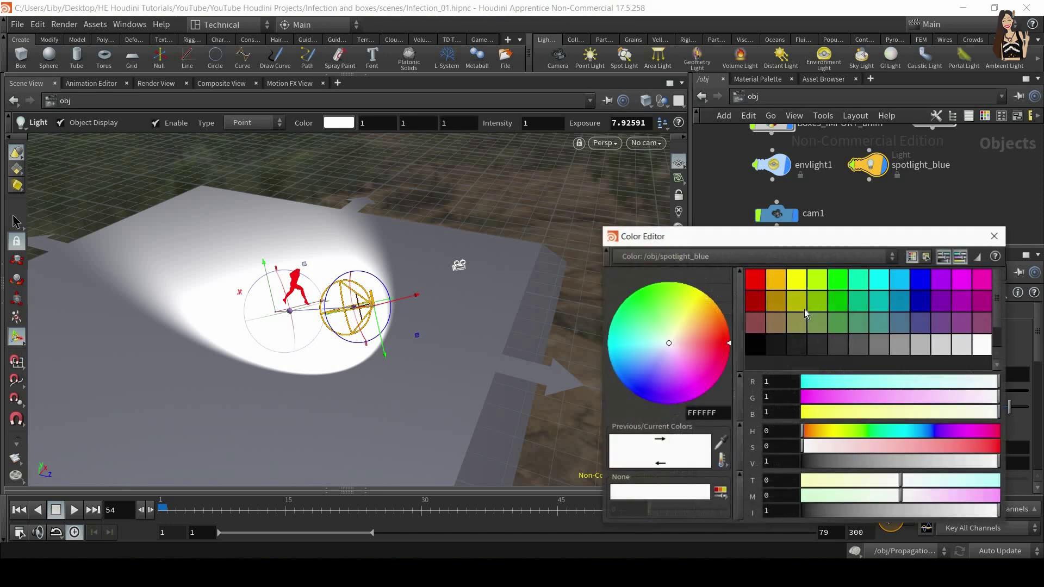
left_click(956, 382)
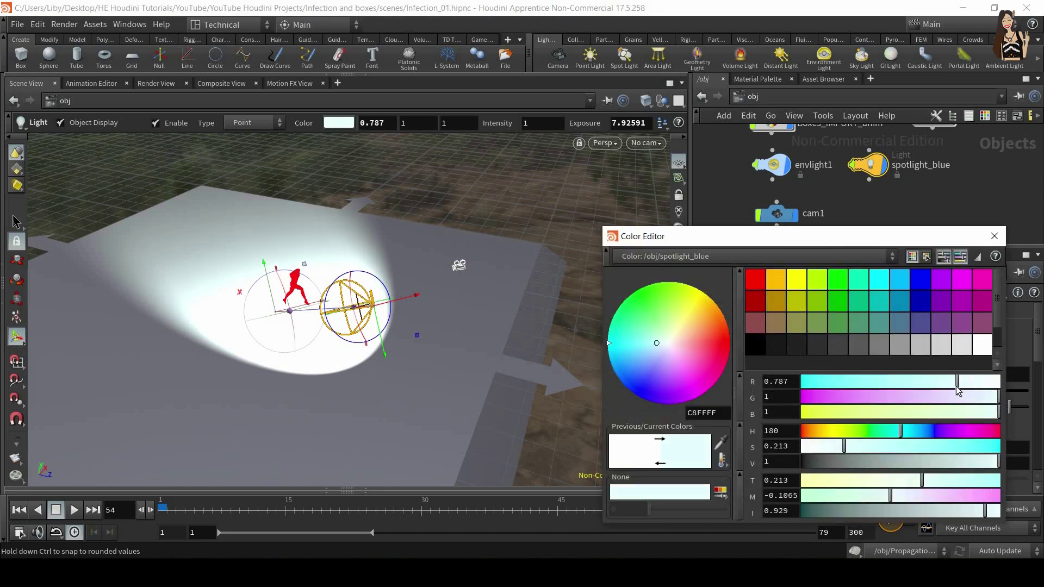
left_click(994, 236)
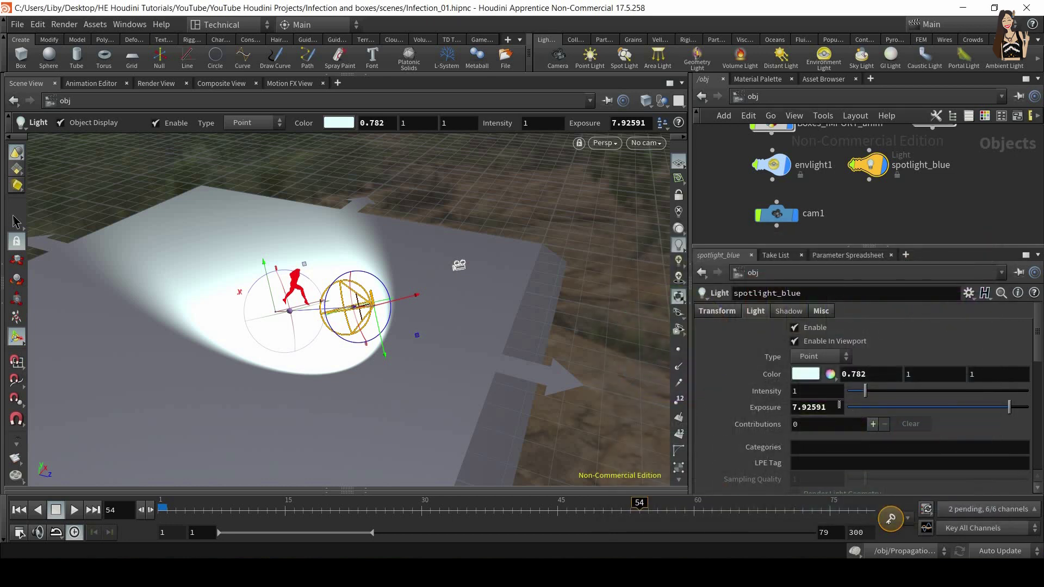
Try an exposure of 4 on spotlight_blue and settle on 5.
left_click(782, 414)
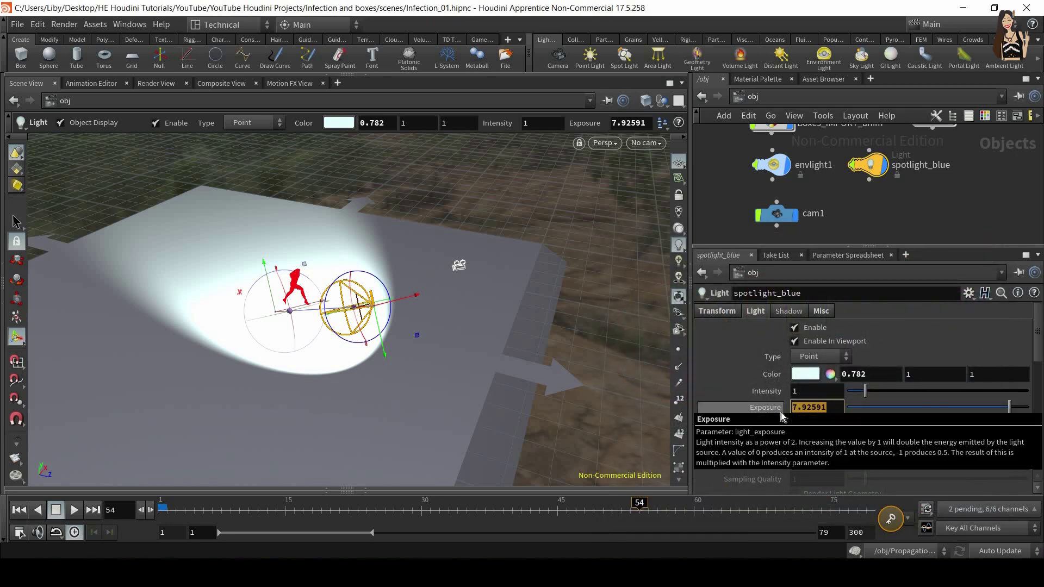
type("4")
key("Return")
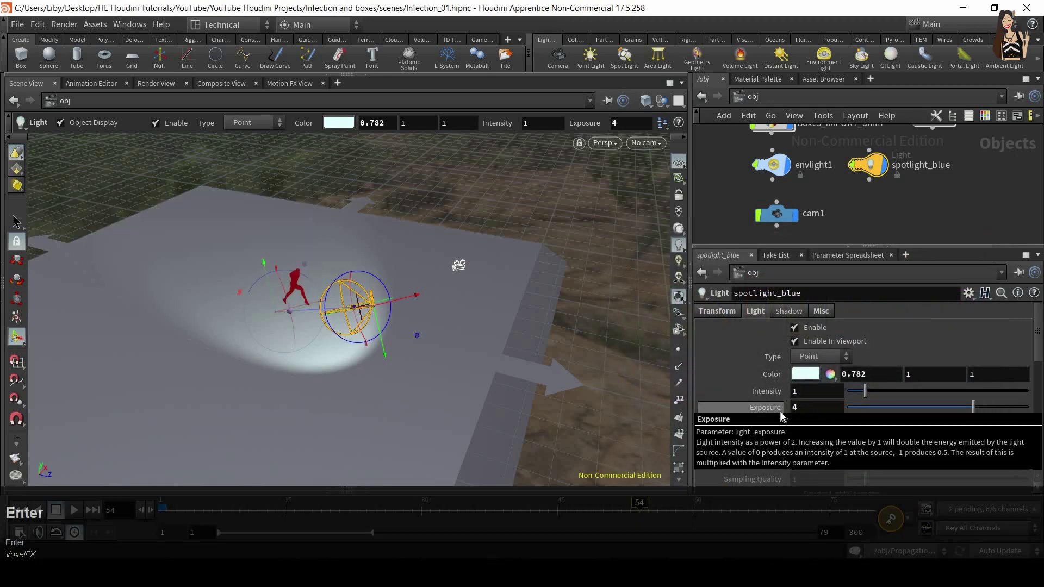
left_click(739, 412)
type("5")
key("Return")
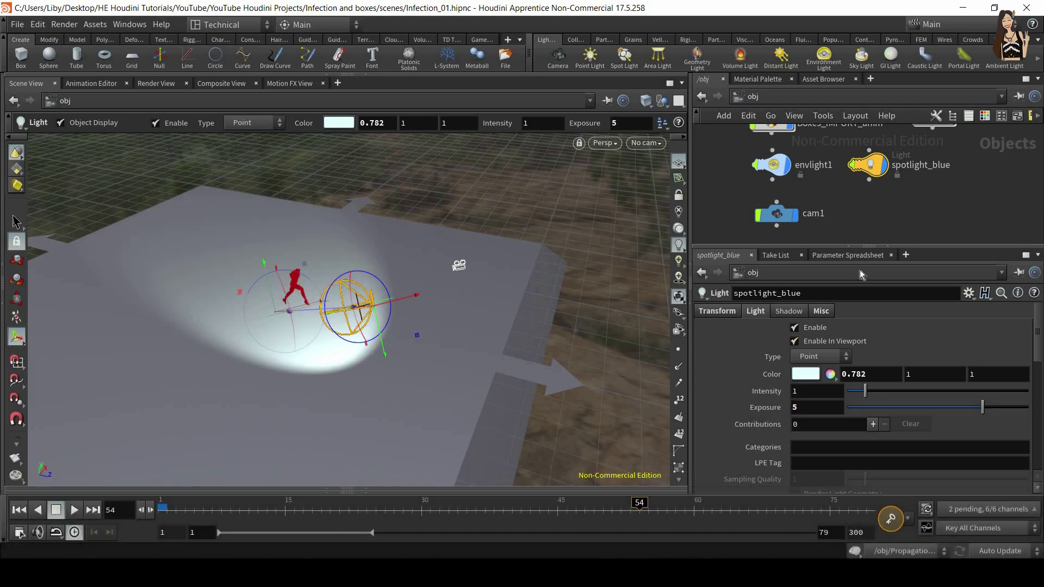
Duplicate the spotlight_blue node directly below the original and rename the copy as spotlight_red.
mouse_move(869, 167)
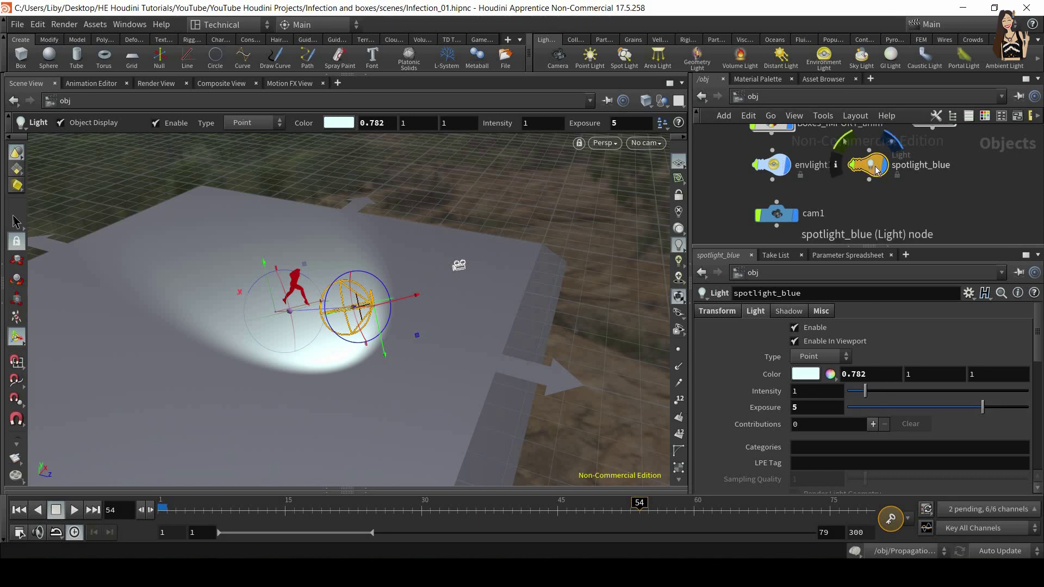
left_click_drag(872, 166, 869, 213, "alt")
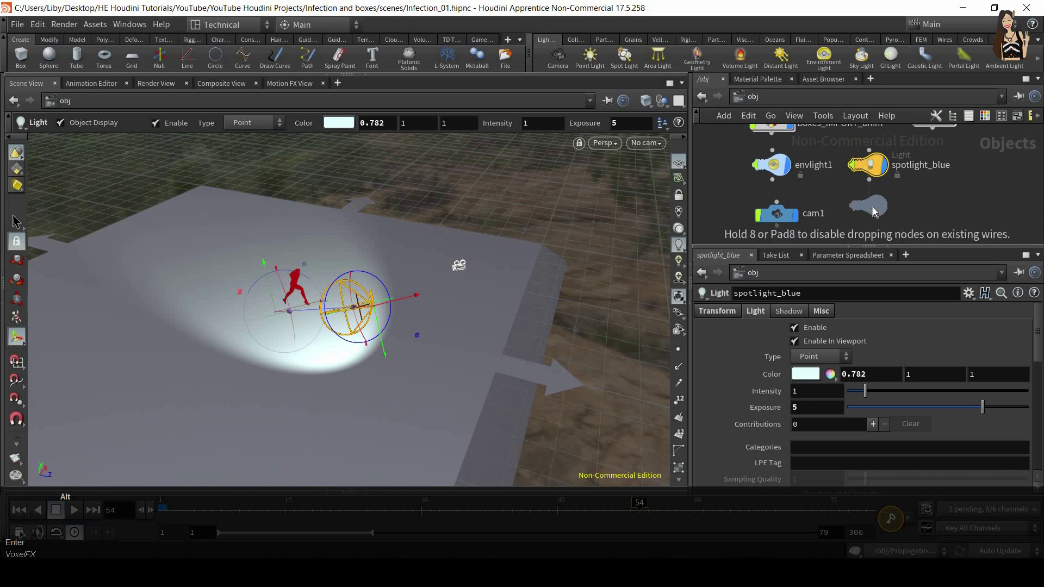
key("Return")
double_click(934, 213)
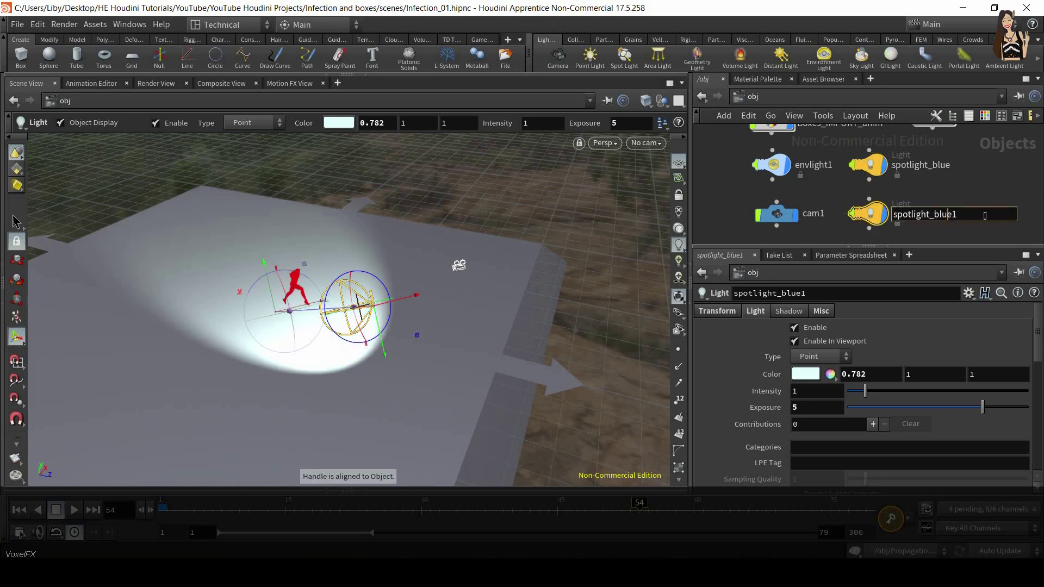
left_click_drag(934, 214, 981, 220)
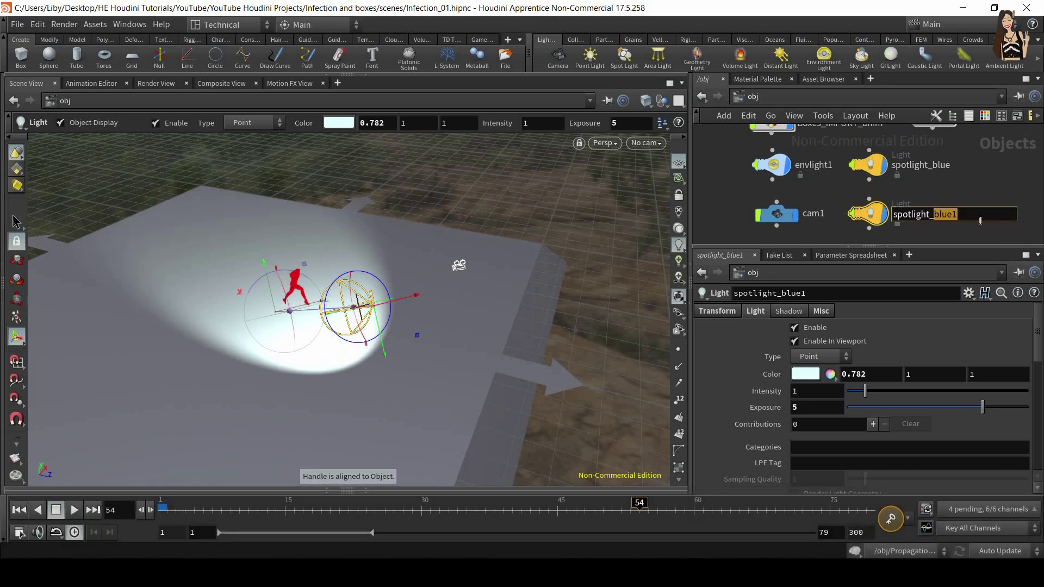
type("red")
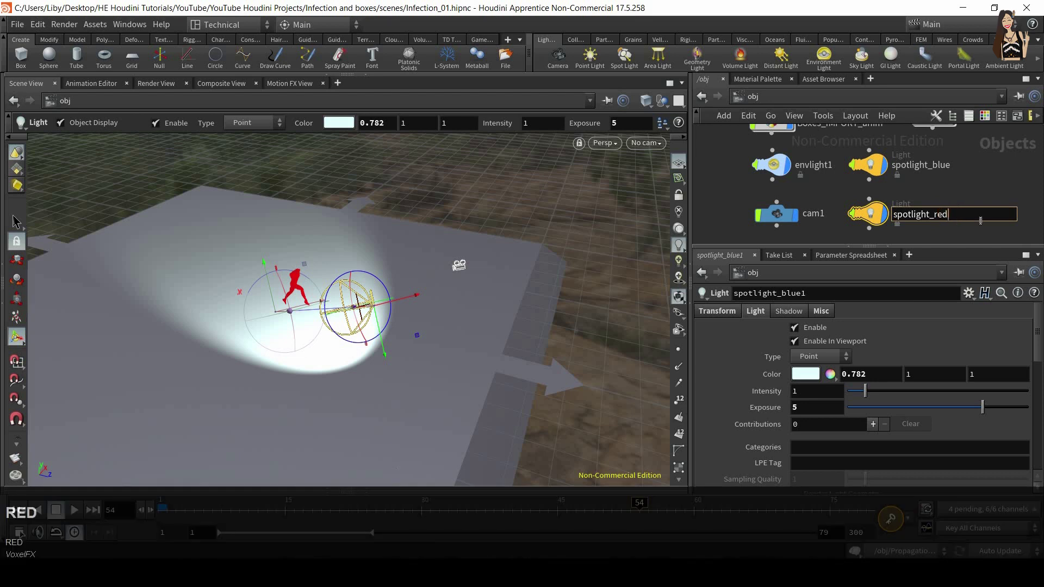
key("Return")
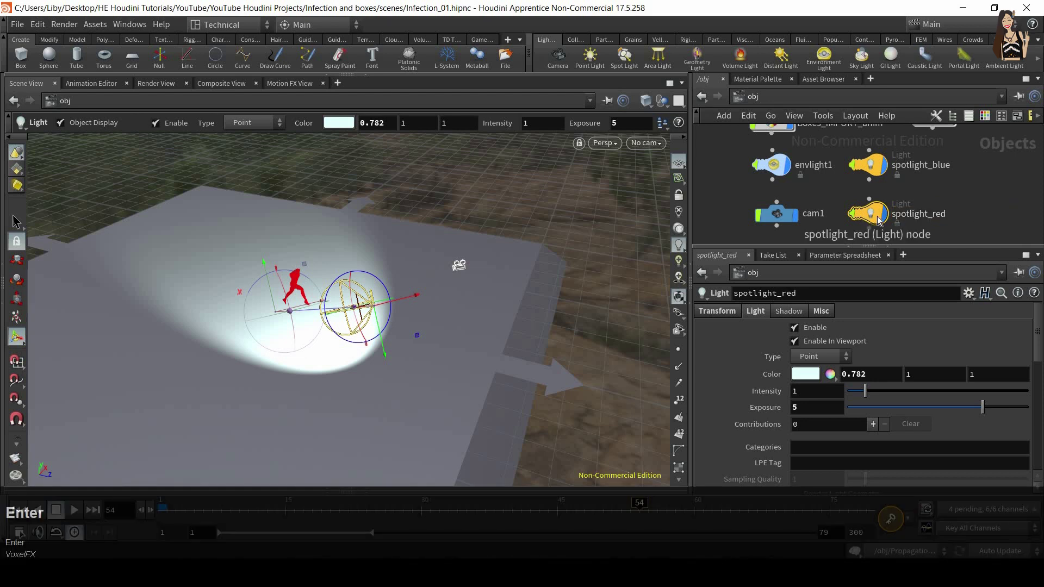
Reposition spotlight_red with the Pose tool so it shines down on the character from high above the ground plane.
left_click(17, 280)
key("Return")
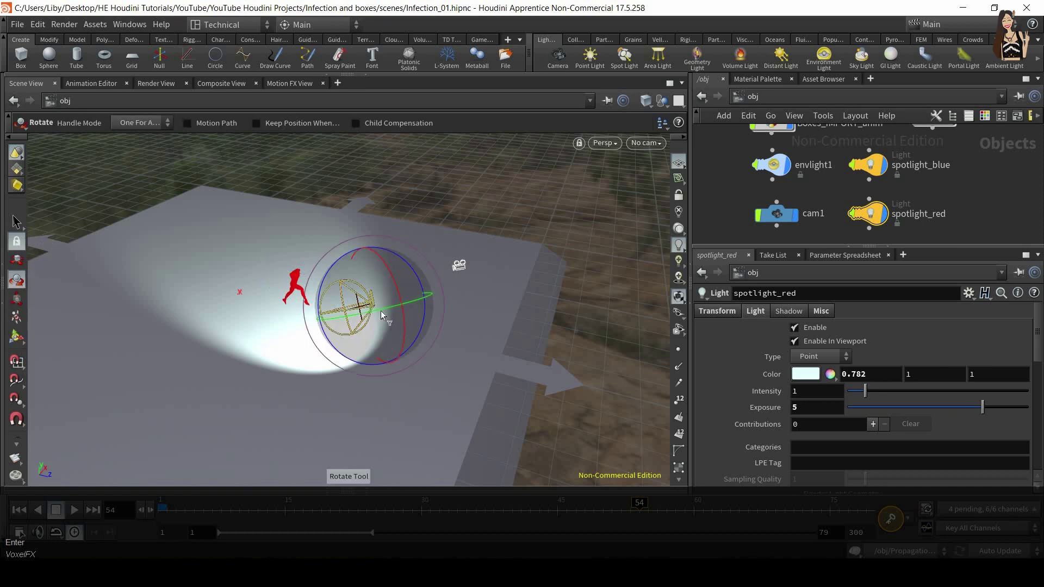
left_click(18, 317)
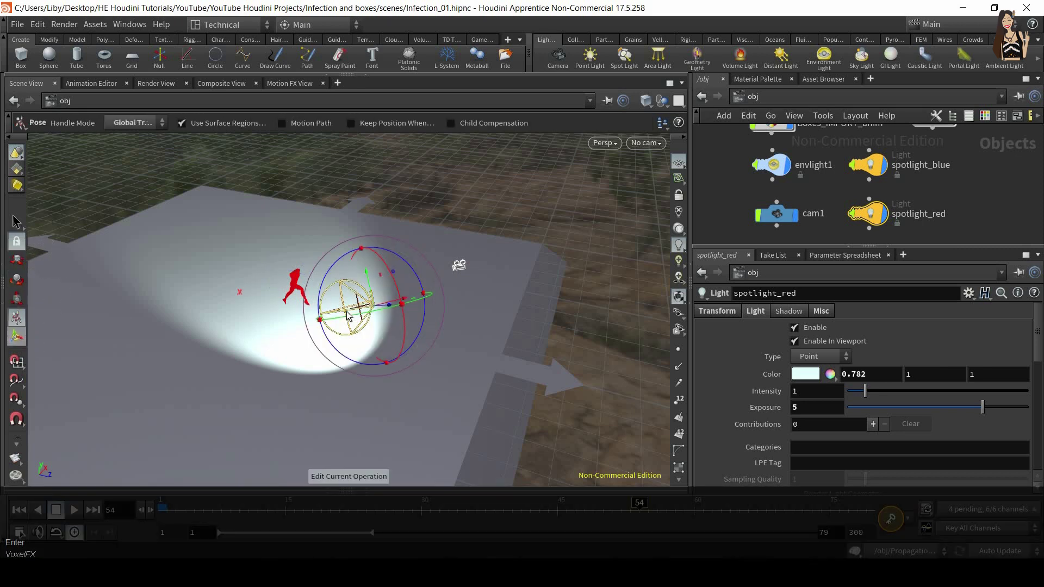
left_click_drag(404, 301, 399, 301)
left_click_drag(320, 320, 375, 317)
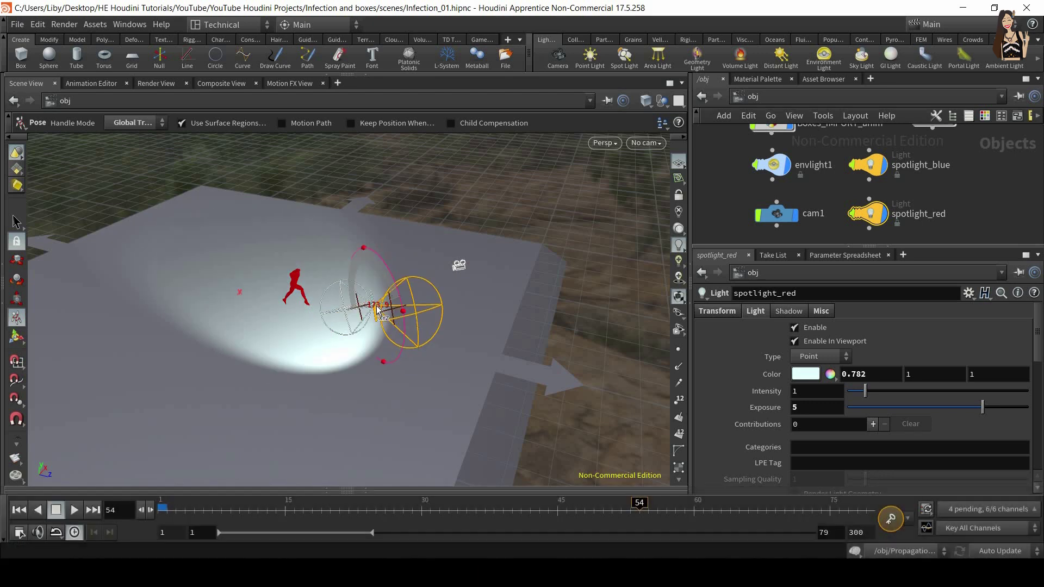
key("ctrl+z")
left_click_drag(414, 275, 514, 232, "alt")
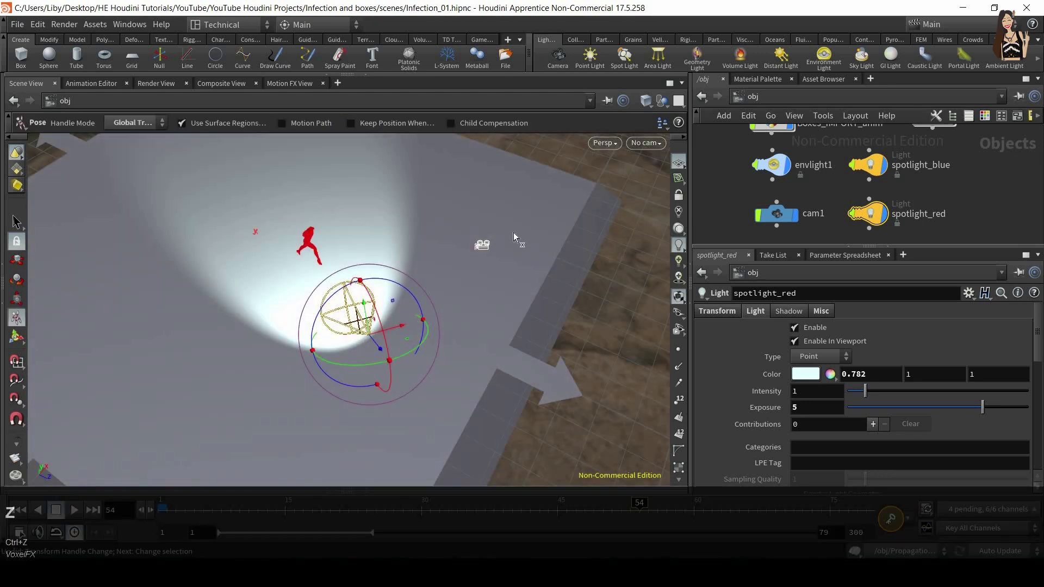
left_click_drag(518, 303, 347, 255)
key("ctrl+z")
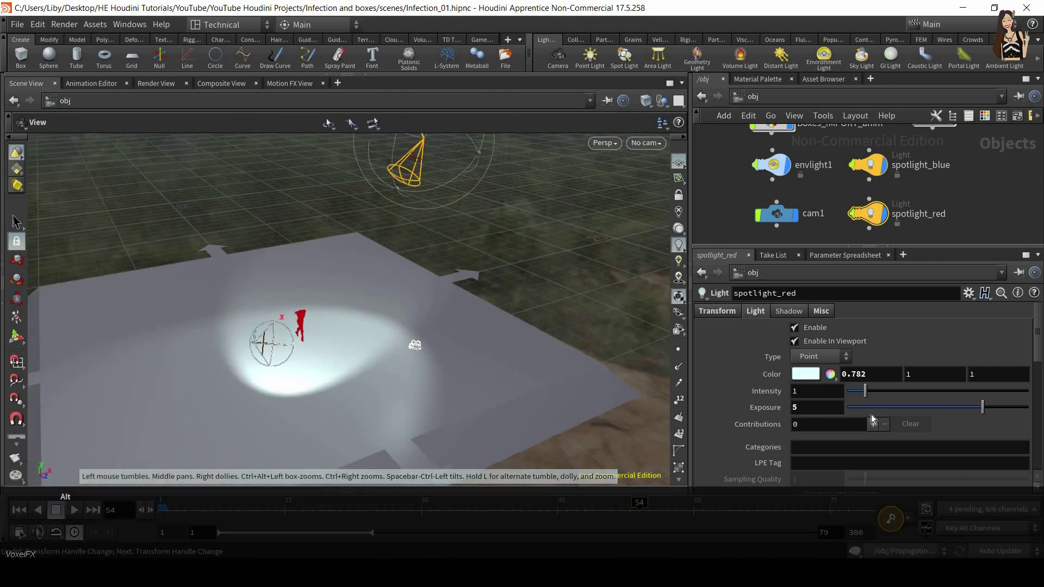
Give spotlight_red a warm pale yellow colour of 1.2295, 1, 0.7705.
left_click(818, 377)
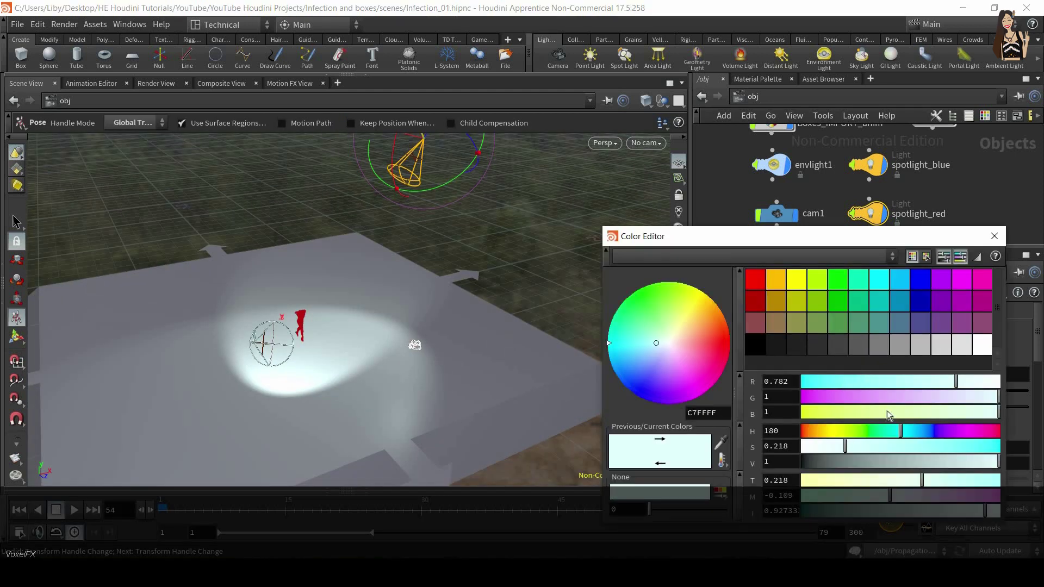
left_click_drag(988, 415, 926, 417)
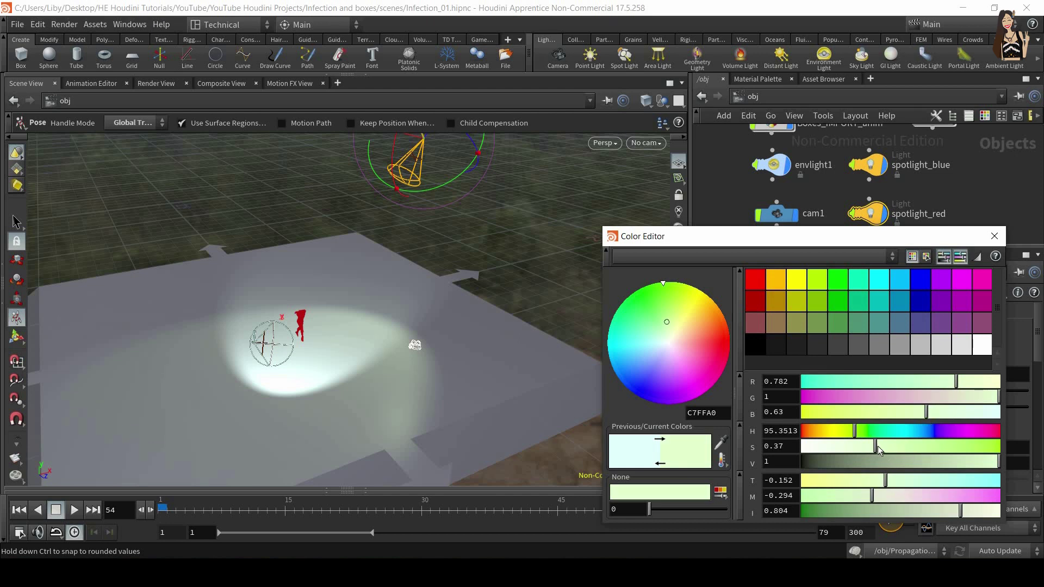
left_click(802, 451)
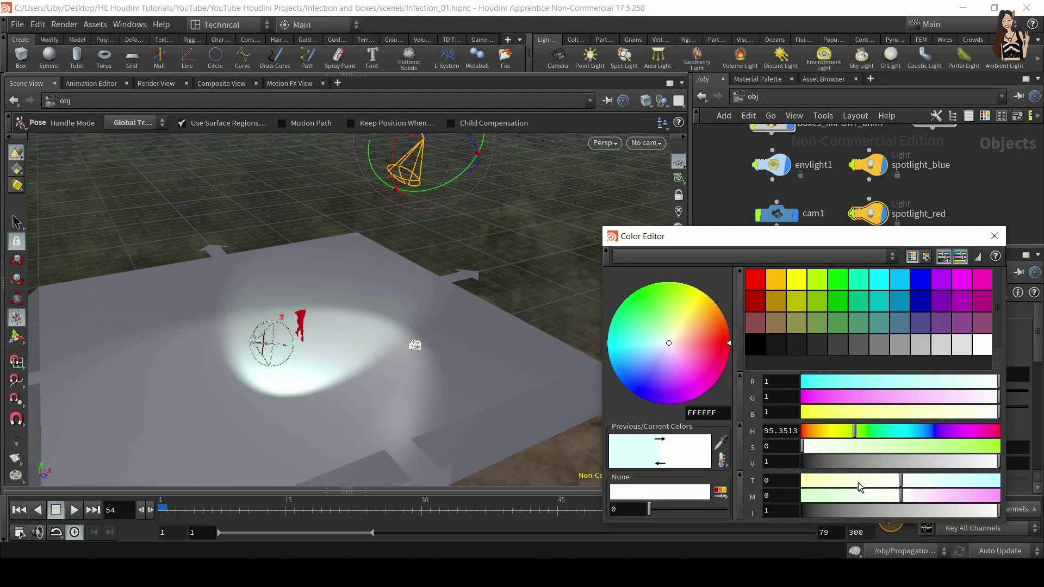
mouse_move(859, 487)
left_mouse_down()
mouse_move(847, 485)
mouse_move(855, 482)
left_mouse_up()
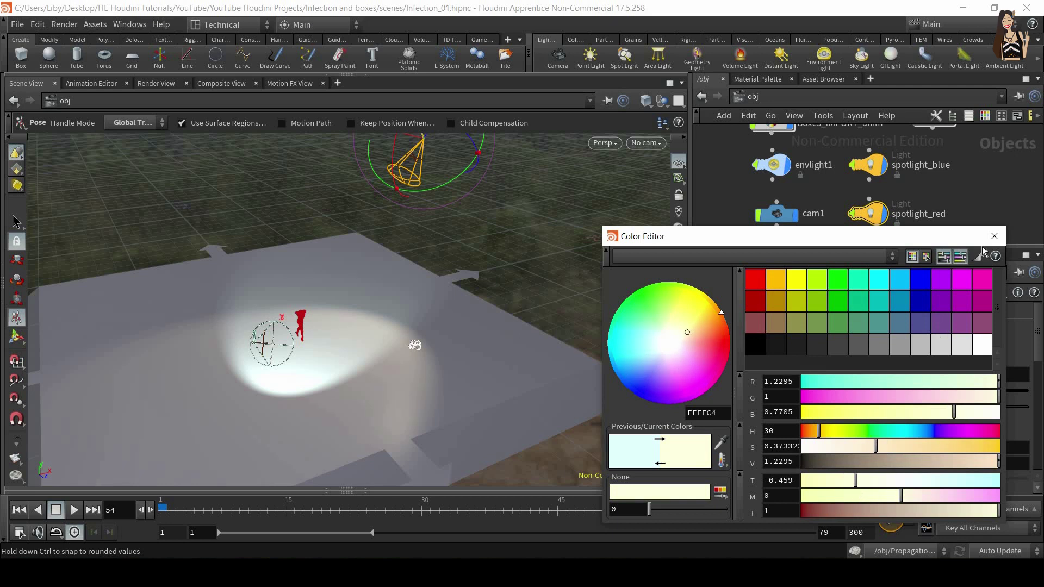
Rename spotlight_red as spotlight_yellow.
left_click(929, 215)
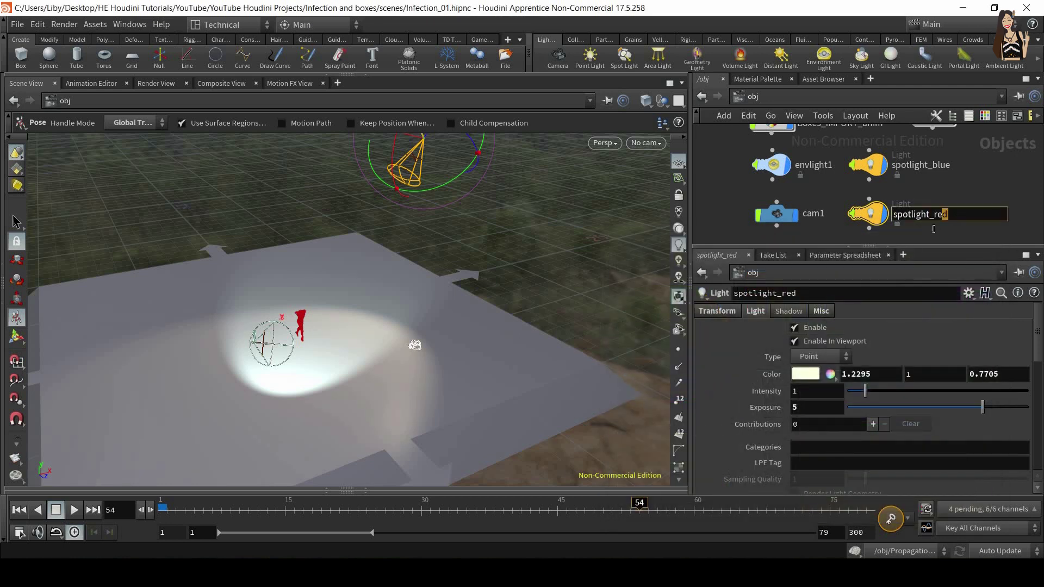
type("yello")
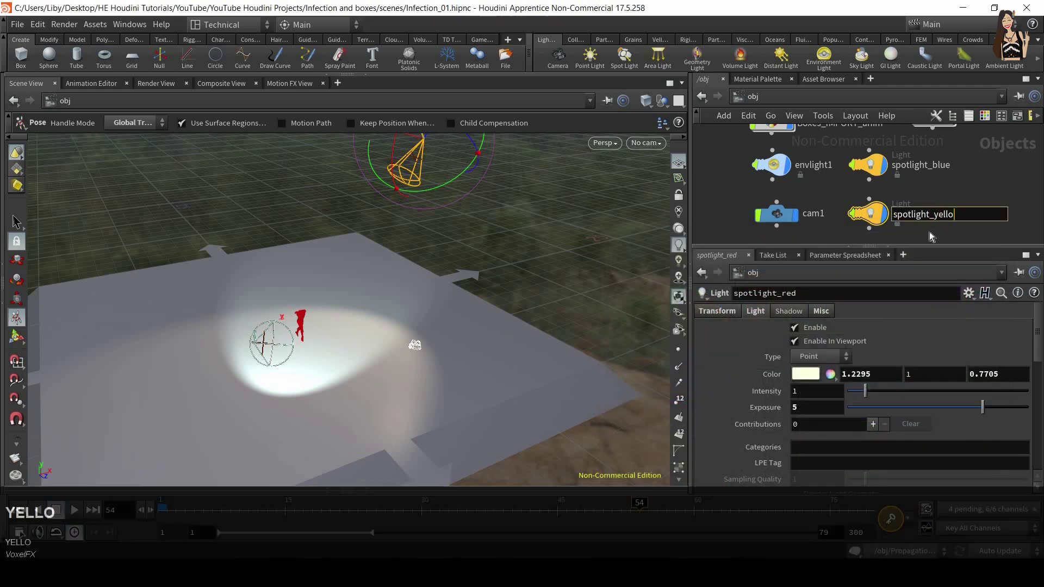
type("w")
key("Return")
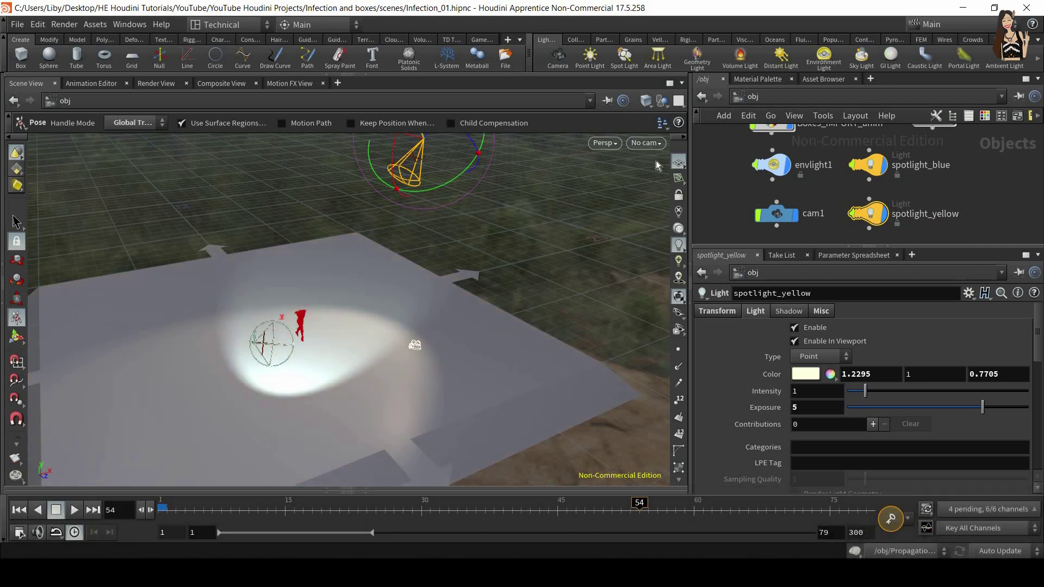
Look through cam1 and go to frame 57 to check the lighting on the character.
left_click(645, 143)
left_click(659, 205)
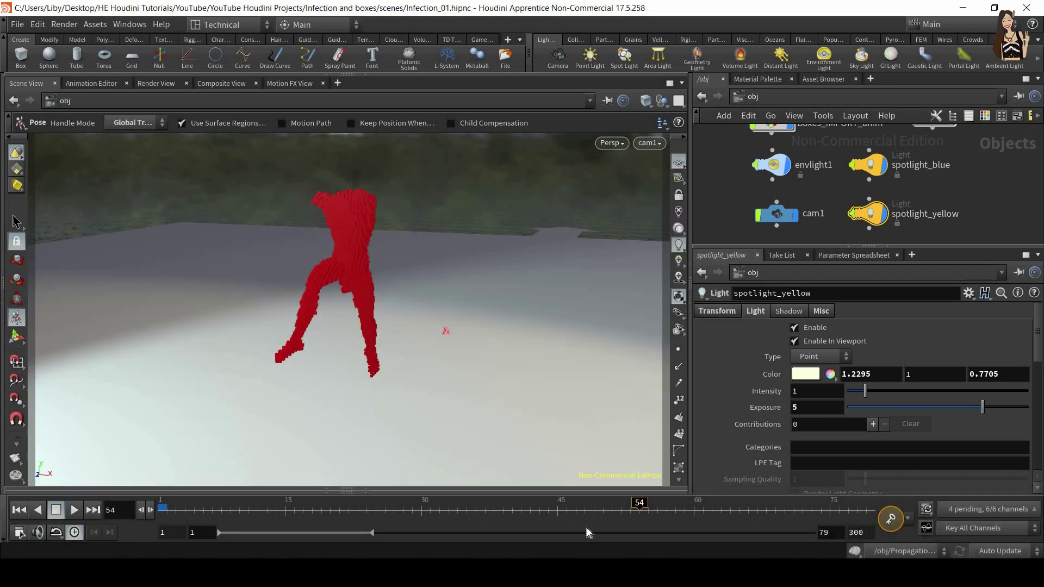
left_click_drag(631, 513, 667, 511)
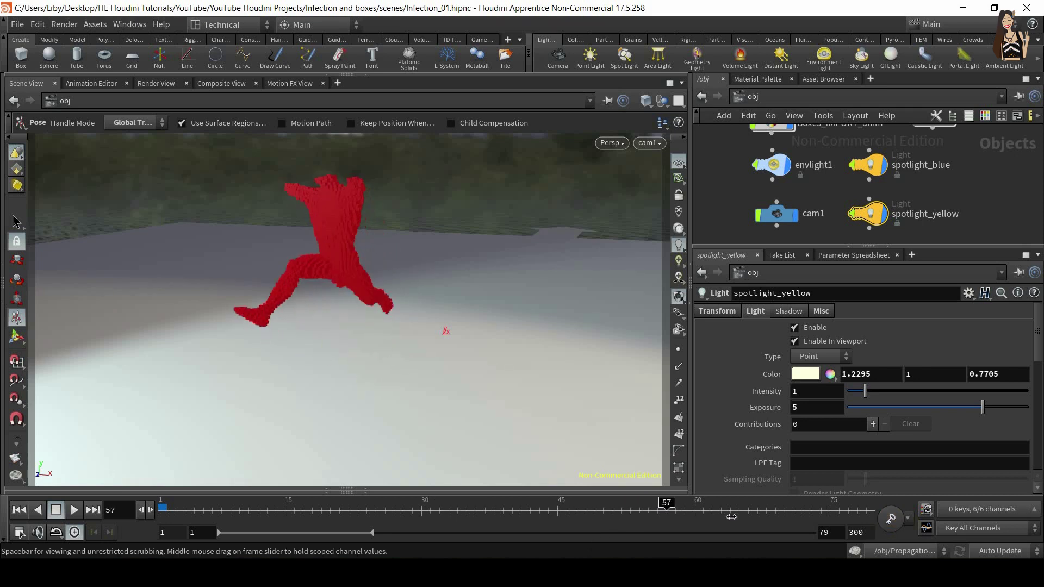
Save the scene and render frame 66 in the Render View using /obj/cam1 as the camera.
left_click_drag(731, 516, 746, 519)
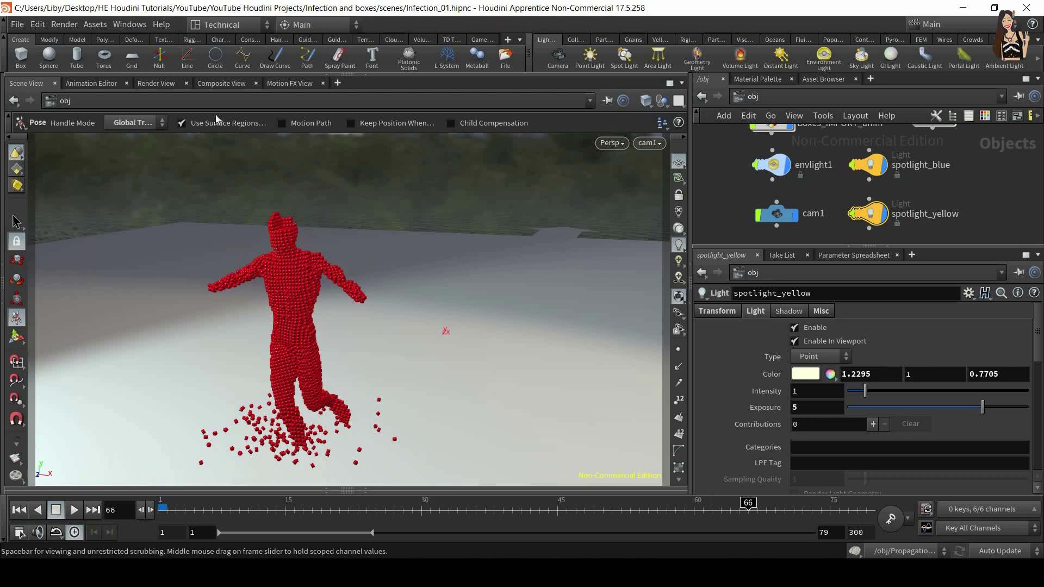
key("ctrl")
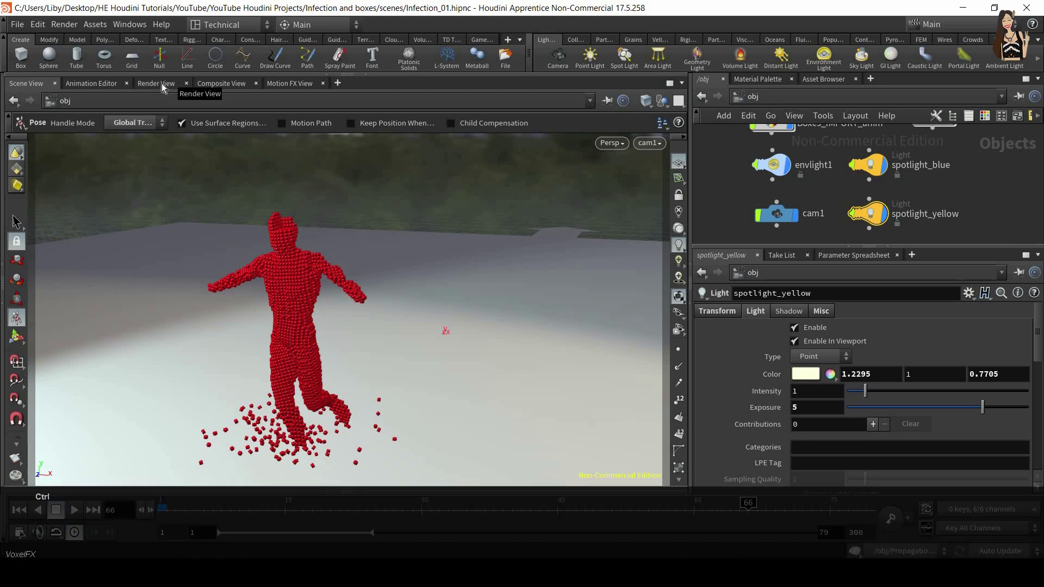
left_click(158, 84)
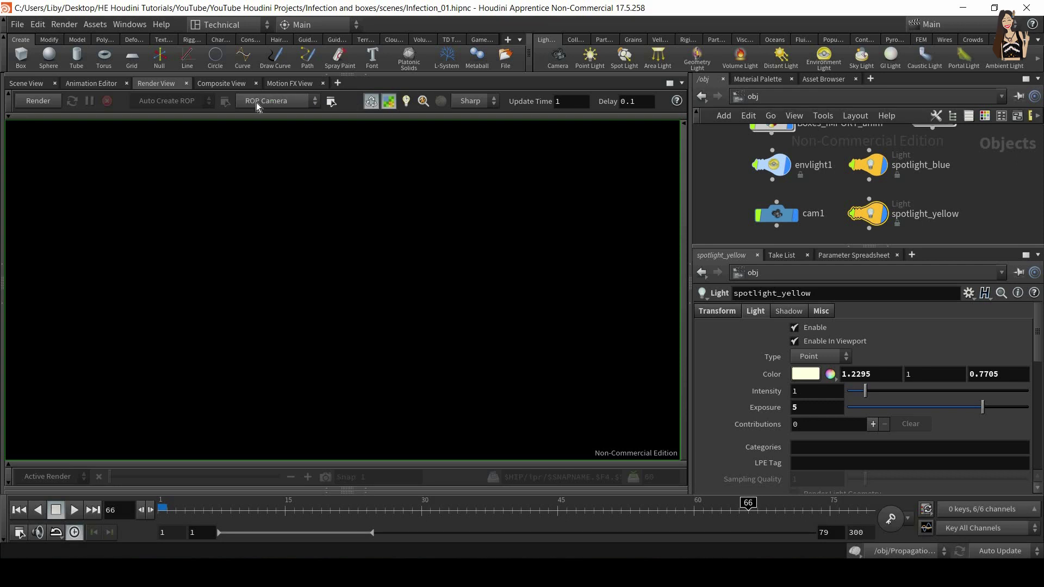
left_click(256, 102)
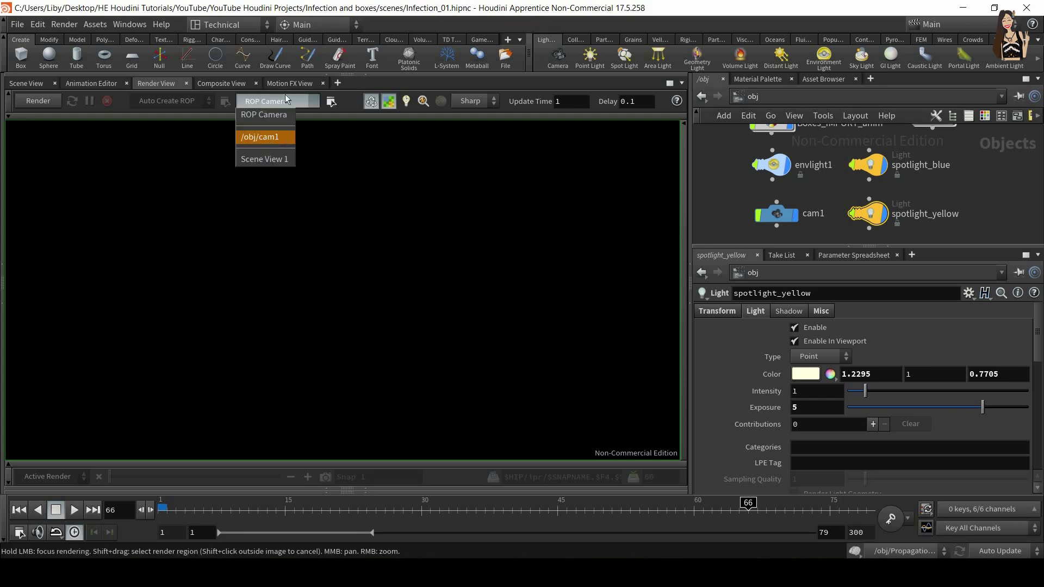
left_click(248, 138)
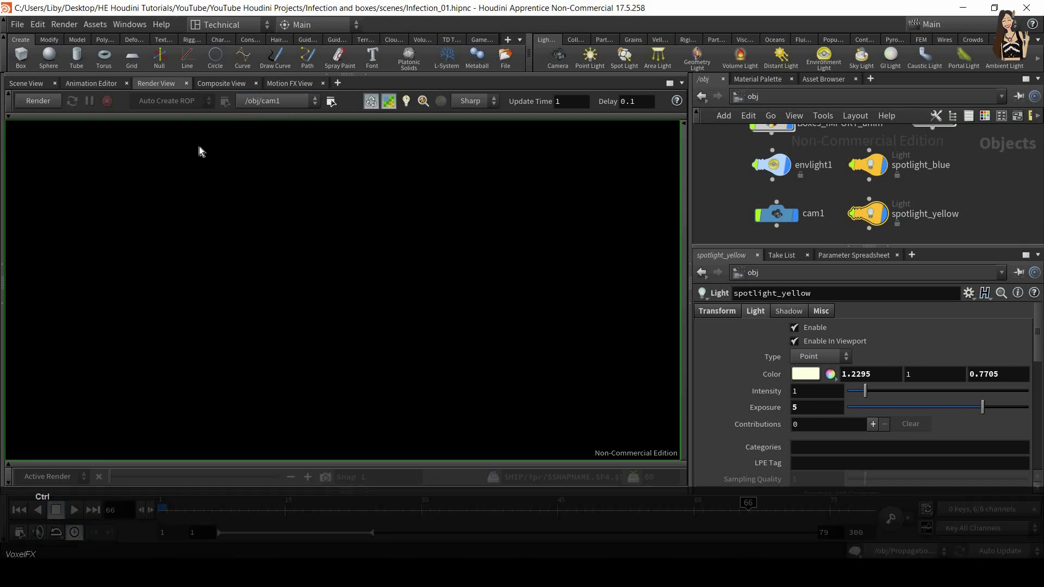
key("ctrl+s")
left_click(28, 104)
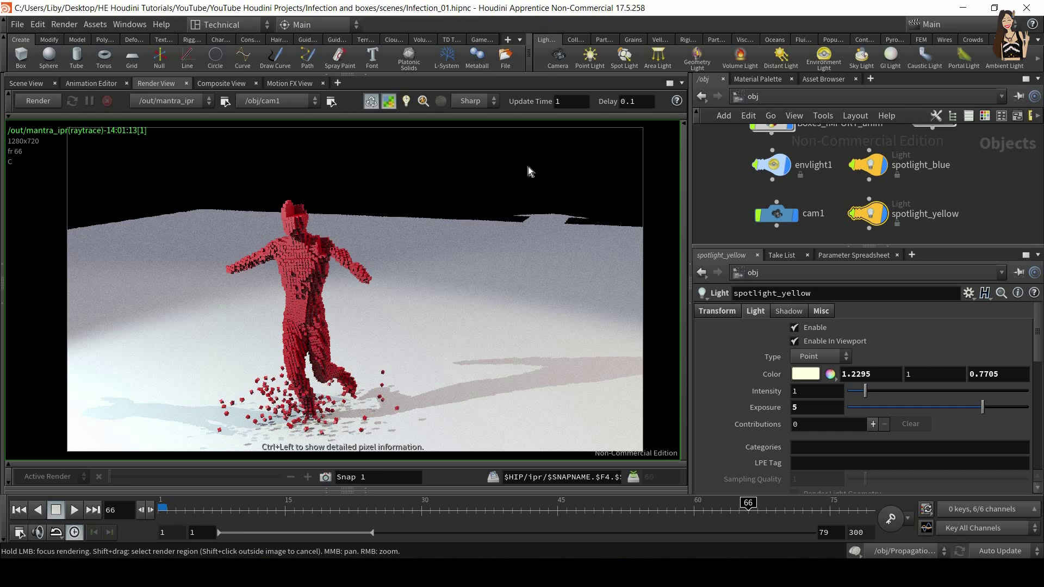
Return to the Scene View and add a Grid geometry object beside the spotlights in the object network.
left_click(35, 85)
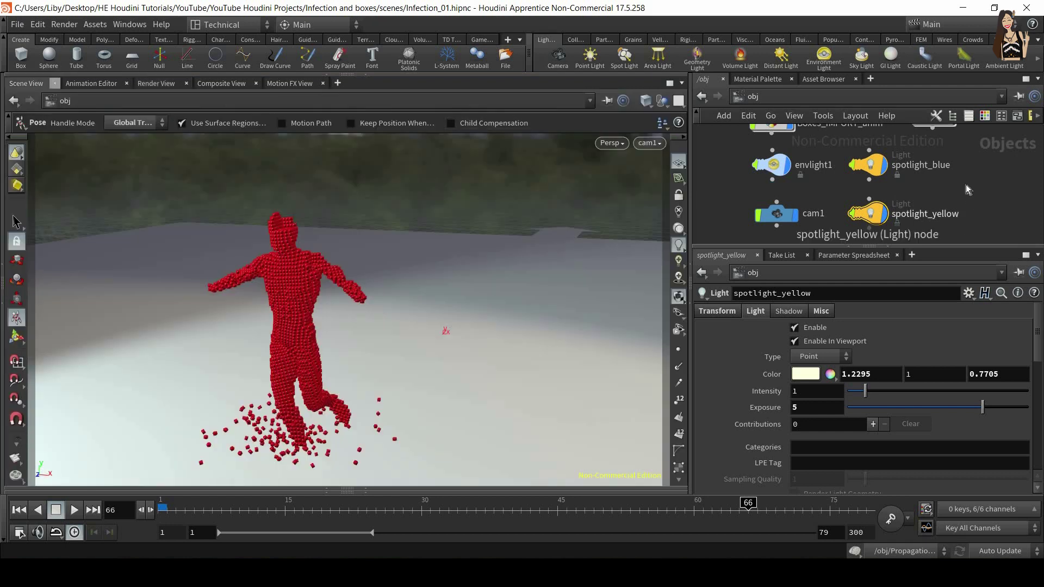
key("Tab")
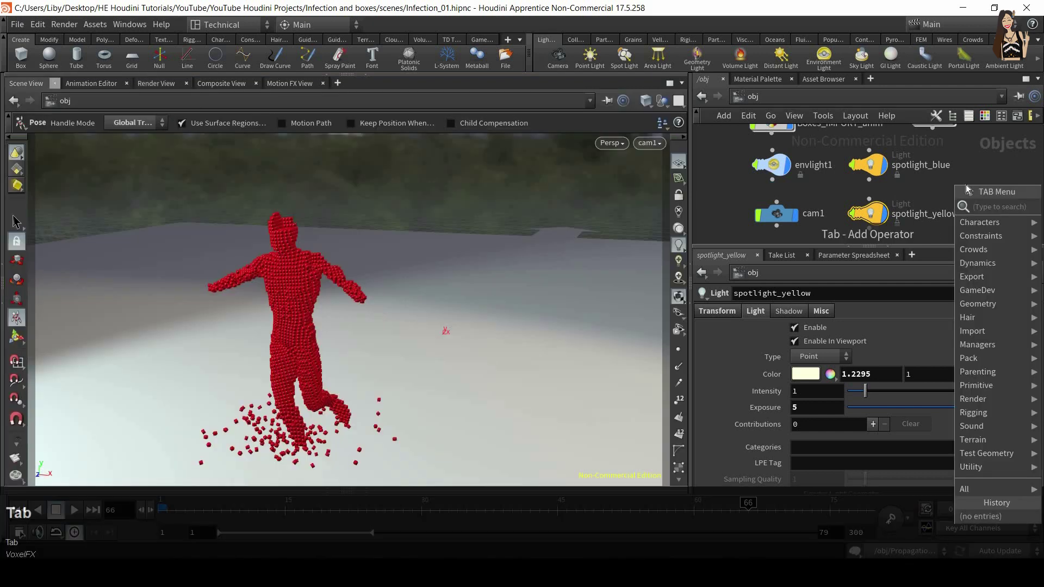
type("gri")
key("Return")
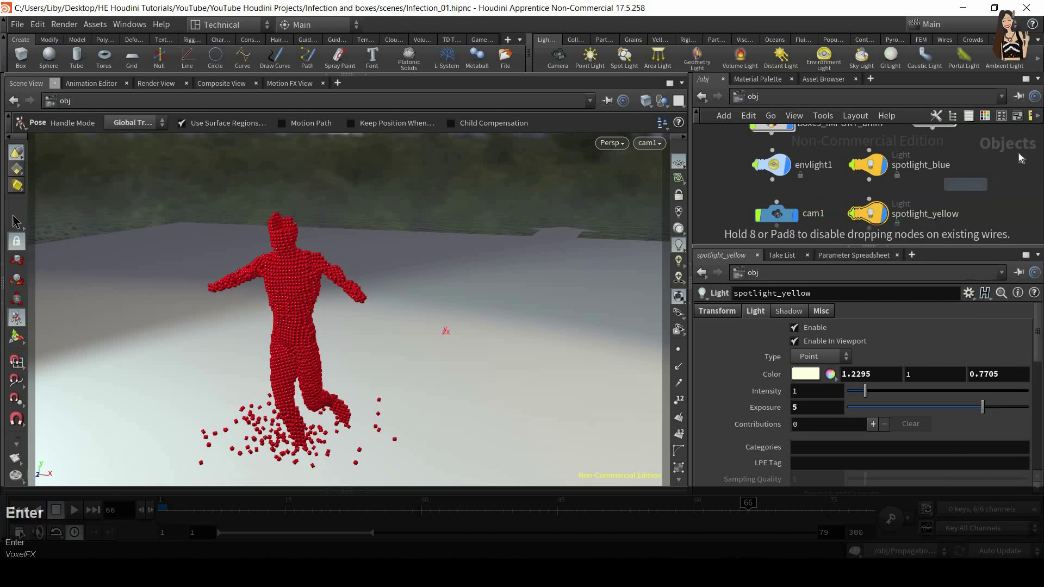
left_click(1022, 164)
middle_click_drag(945, 205, 858, 213)
scroll(975, 203, "down", 1)
middle_click_drag(960, 184, 952, 184)
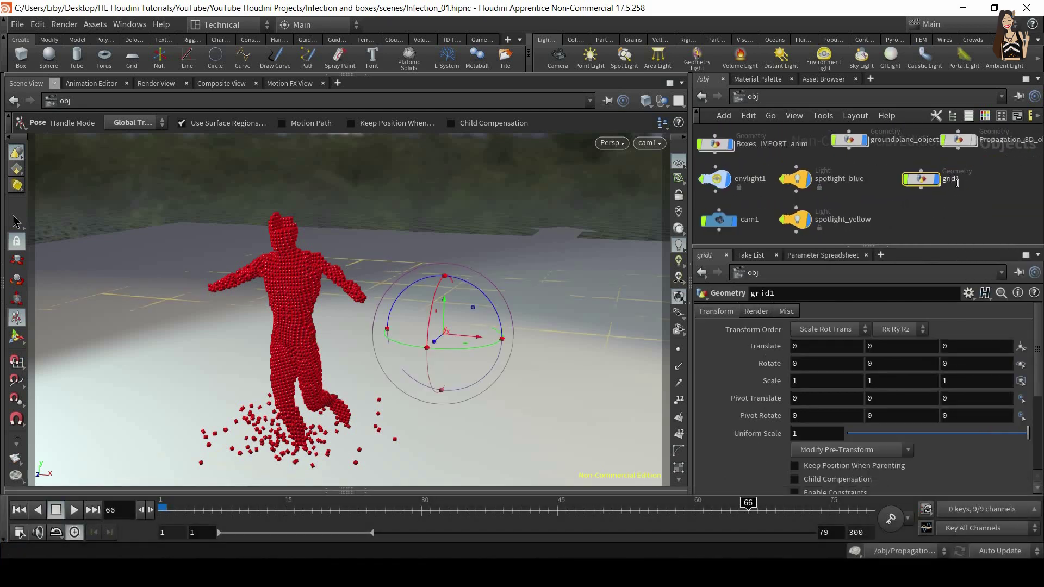
Rename the new grid object as BG and open its geometry network.
left_click(952, 178)
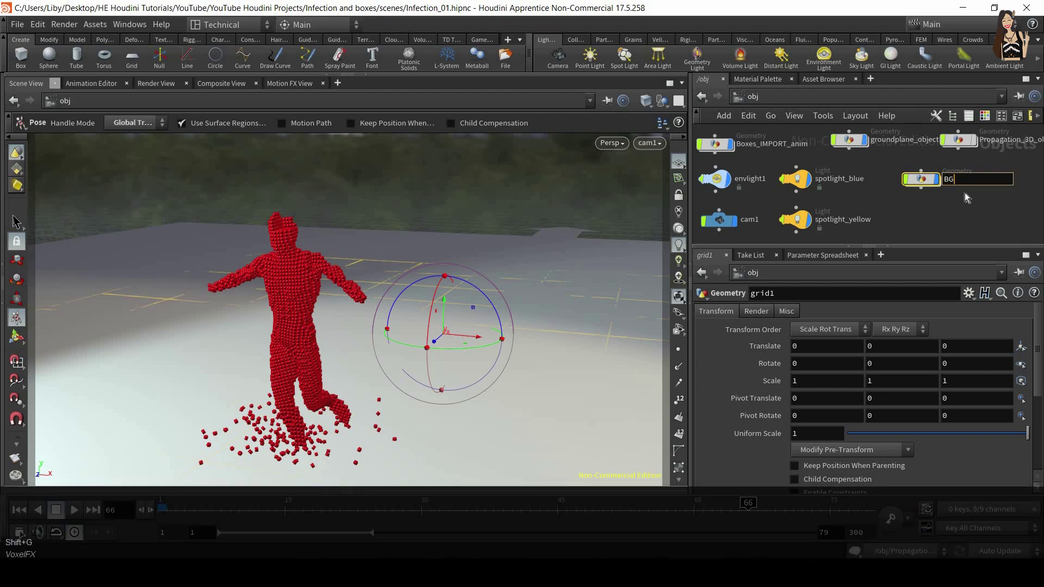
type("BG")
key("Return")
key("Return")
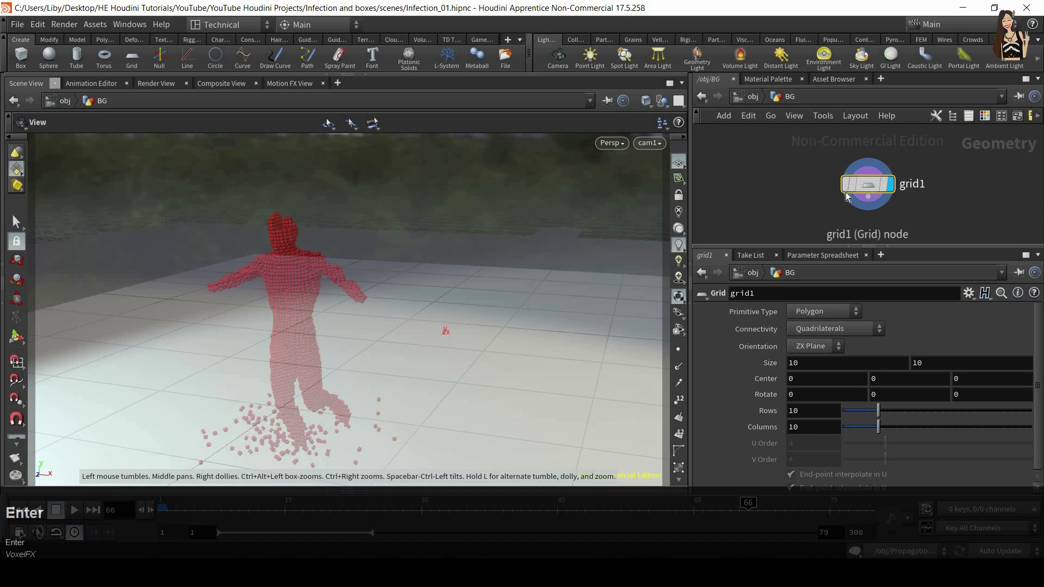
Add a PolyExtrude node connected to the output of grid1 in the BG network.
right_click_drag(302, 267, 404, 287, "alt")
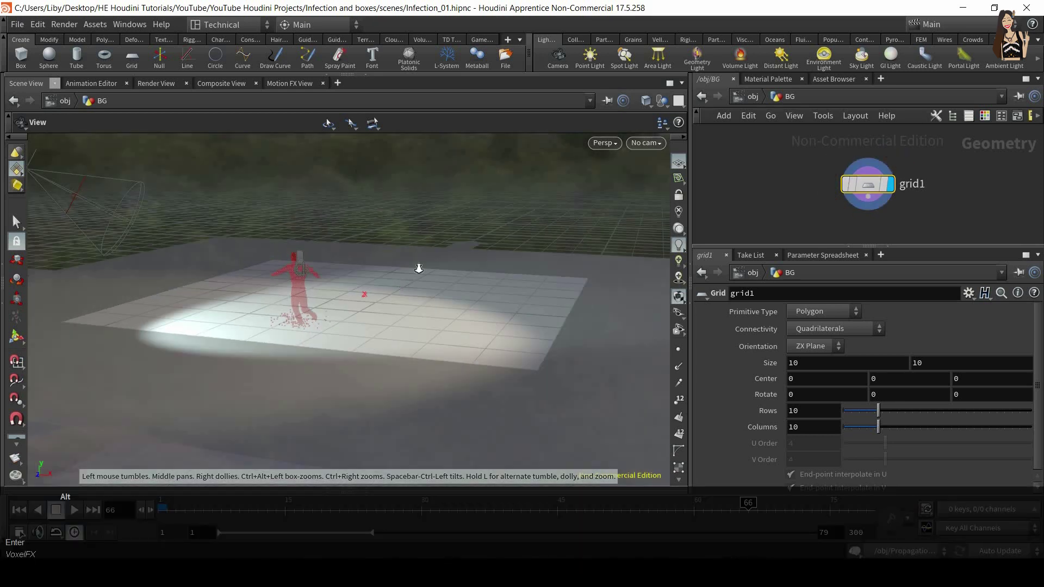
left_click_drag(418, 268, 421, 340, "alt")
right_click_drag(459, 312, 491, 287, "alt")
middle_click_drag(475, 287, 503, 291, "alt")
left_click_drag(503, 291, 486, 278, "alt")
left_click_drag(880, 203, 870, 161)
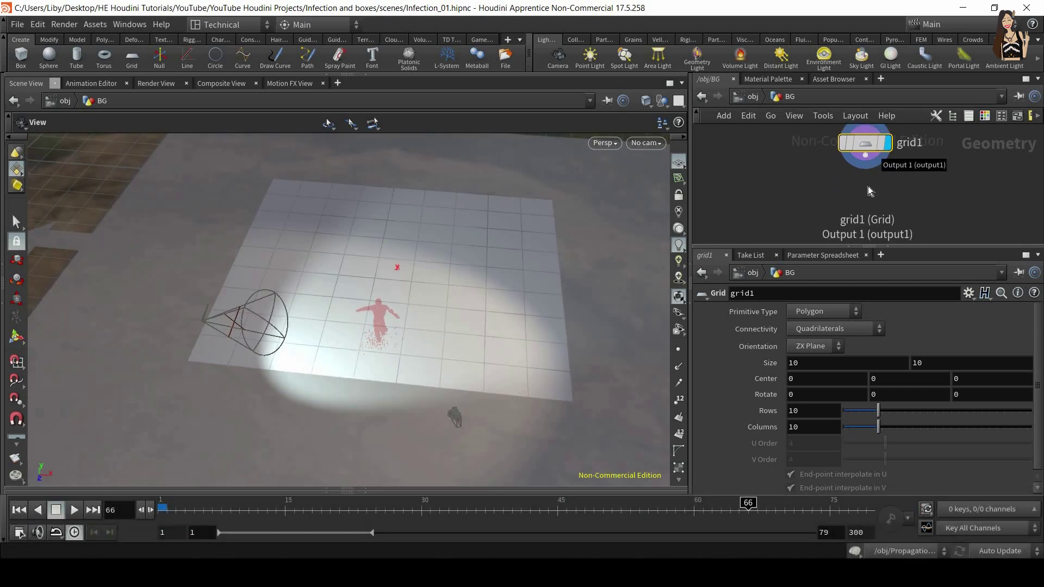
left_click(868, 187)
key("Tab")
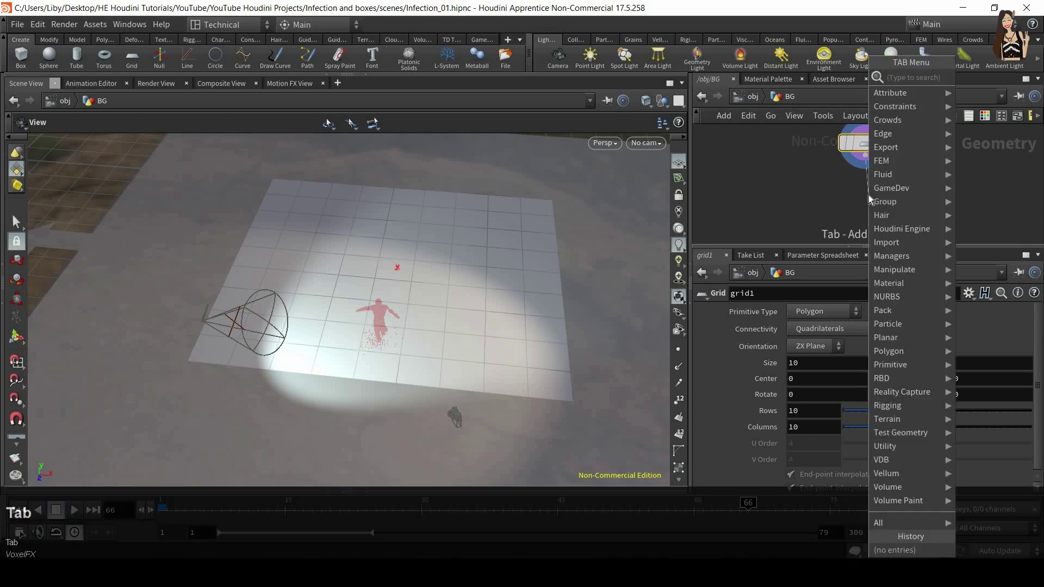
type("poly")
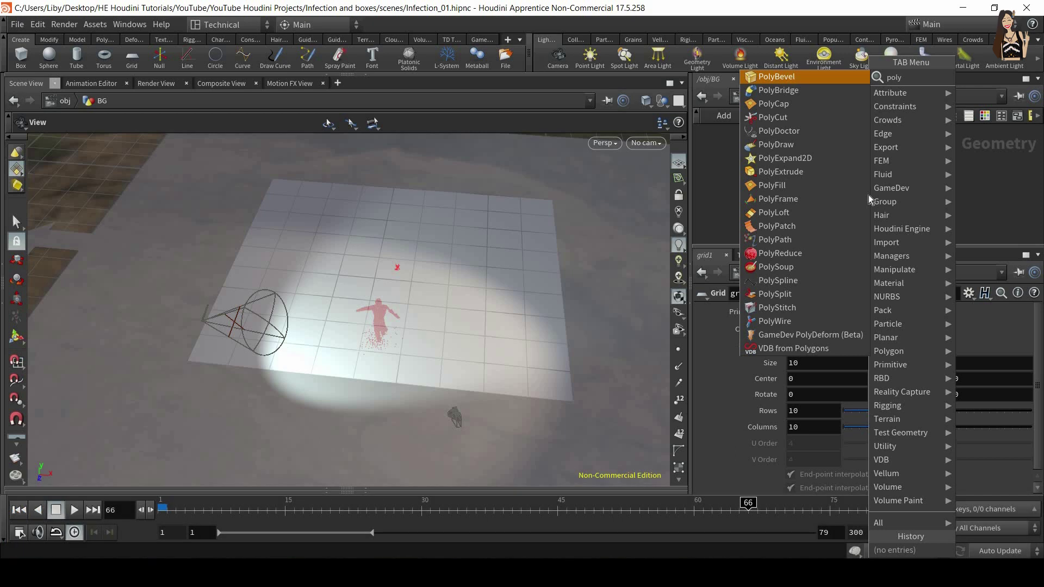
key("Return")
left_click(868, 195)
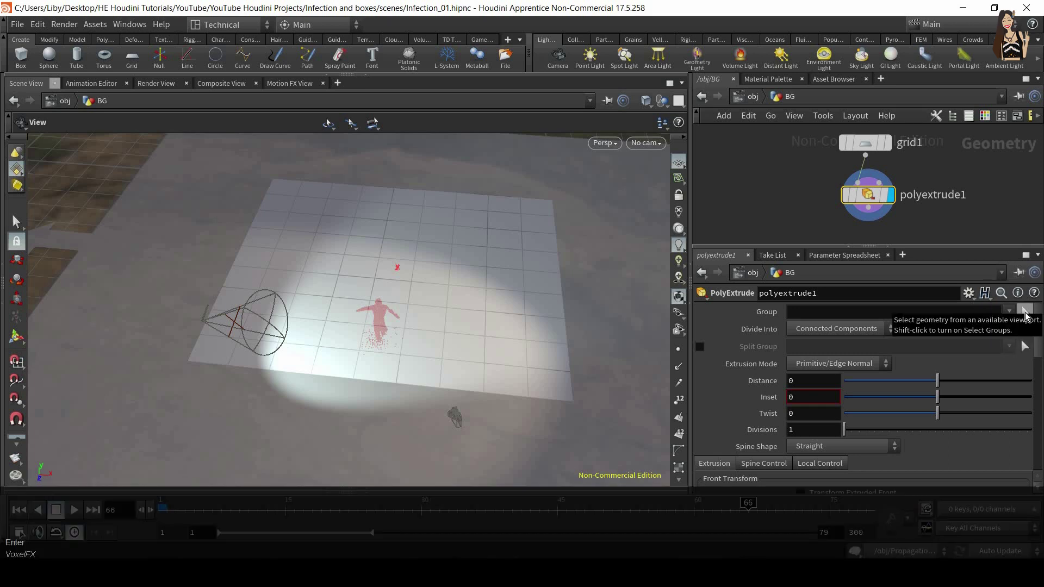
Set the PolyExtrude group to the full outer ring of faces around the grid's border.
left_click(1025, 314)
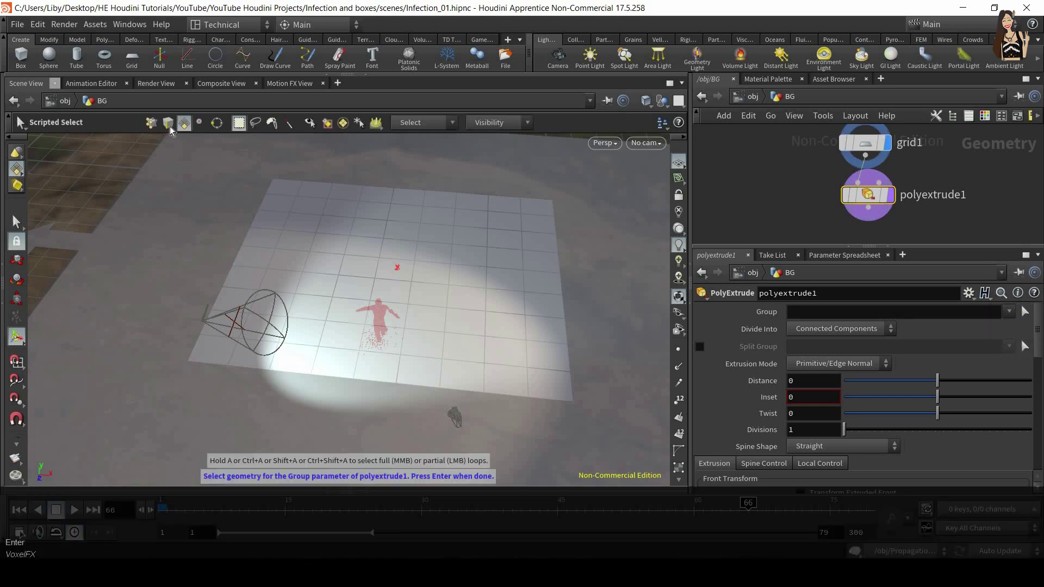
left_click(185, 126)
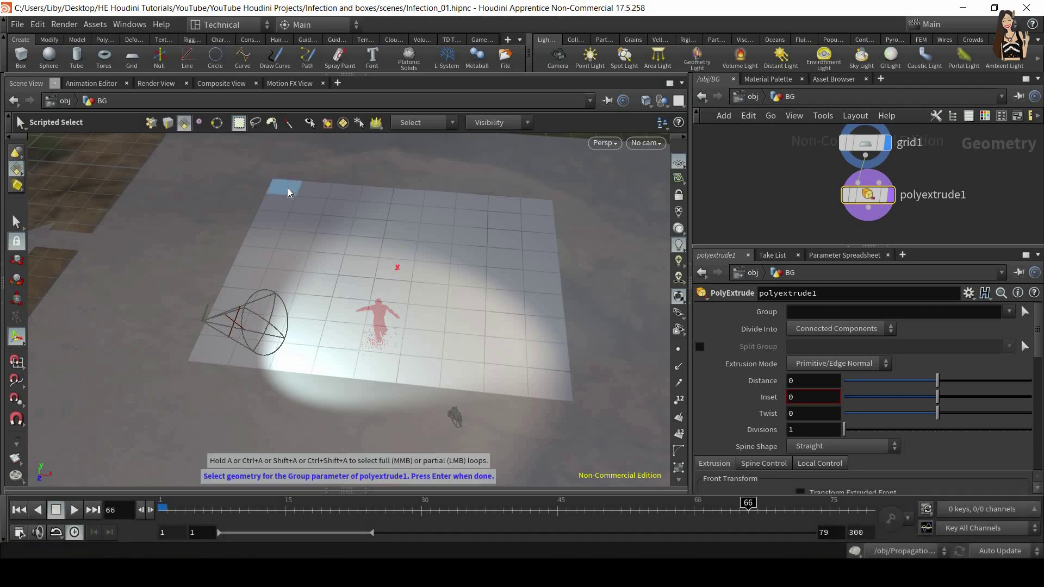
left_click(289, 188)
left_click(277, 206, "shift")
left_click(273, 219, "shift")
left_click(260, 252, "shift")
left_click(261, 242, "shift")
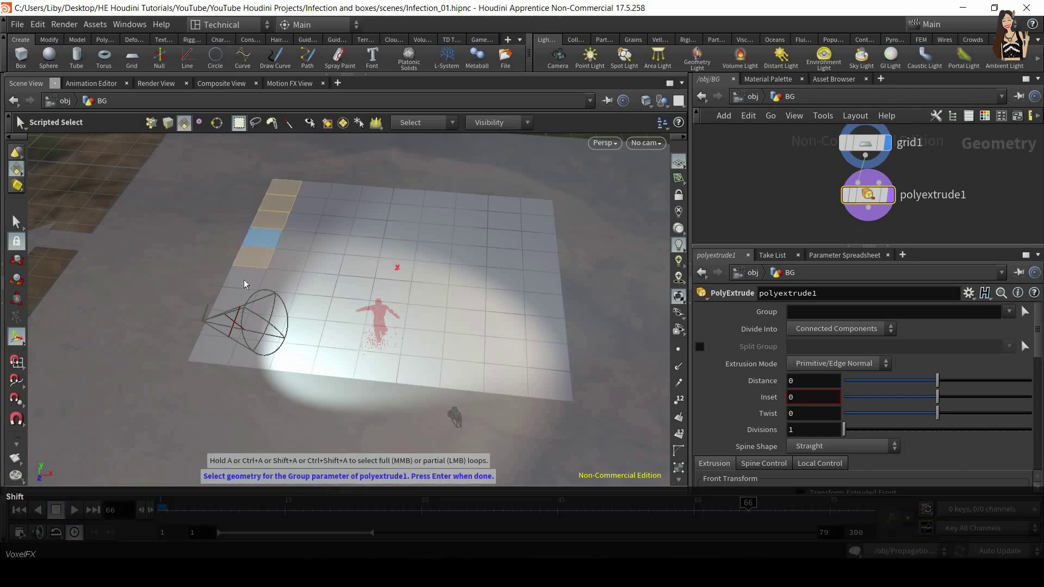
left_click(243, 279, "shift")
left_click(233, 300, "shift")
left_click(223, 328, "shift")
left_click(216, 349, "shift")
left_click(251, 355, "shift")
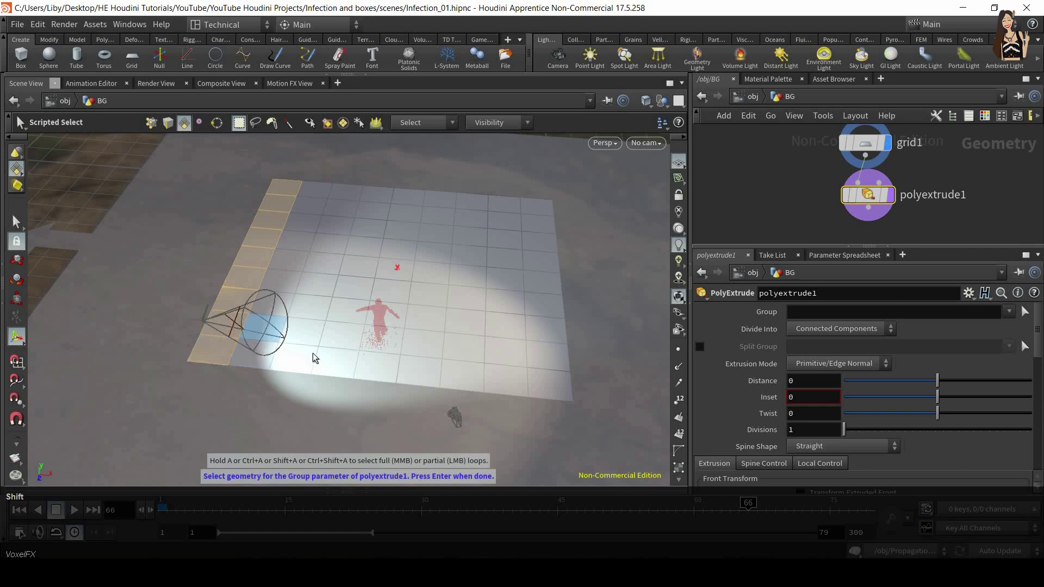
left_click(304, 356, "shift")
left_click(348, 356, "shift")
left_click(383, 359, "shift")
left_click(417, 362, "shift")
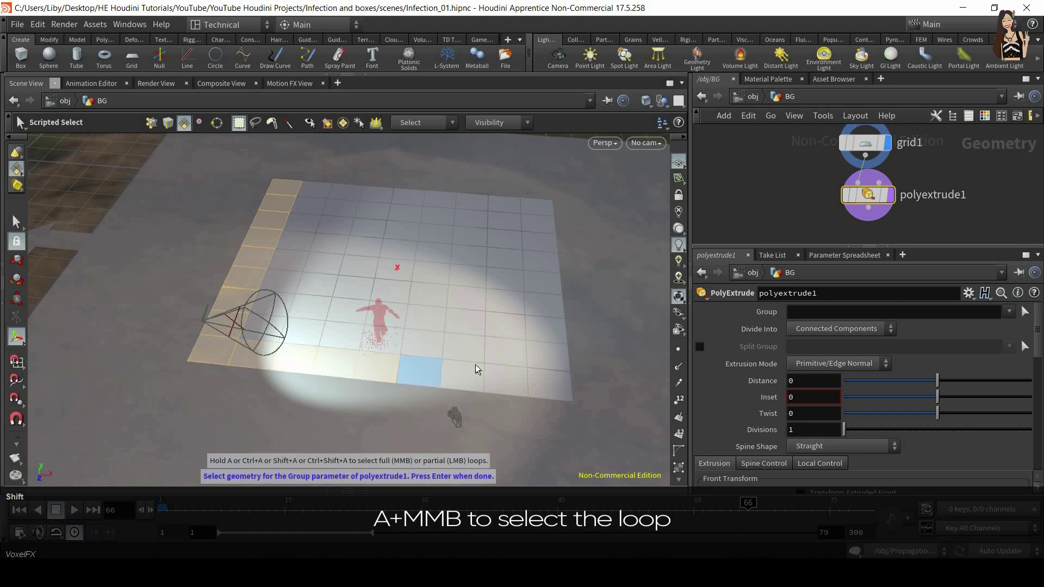
left_click(545, 331, "shift")
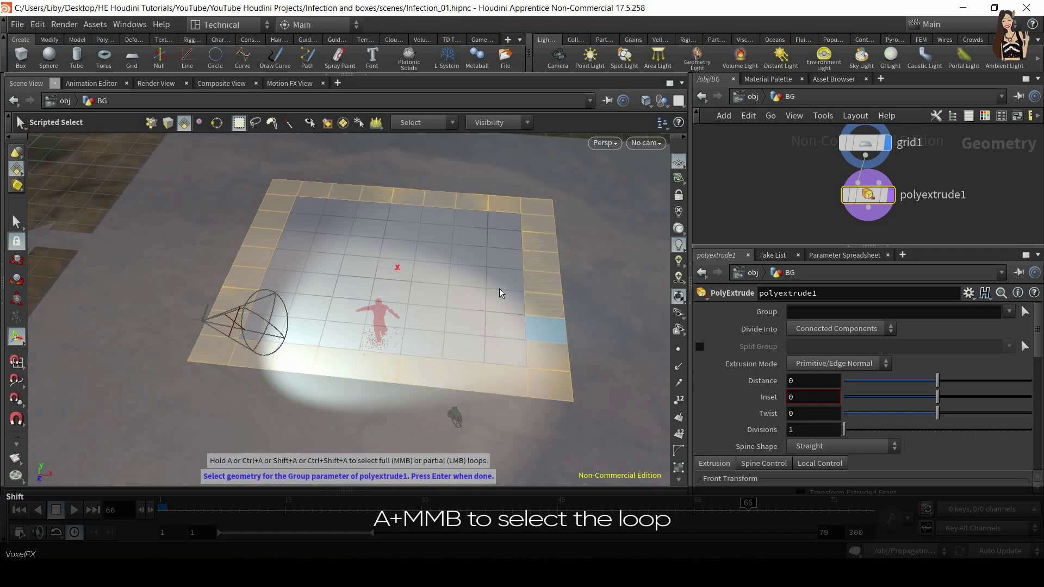
key("shift+Return")
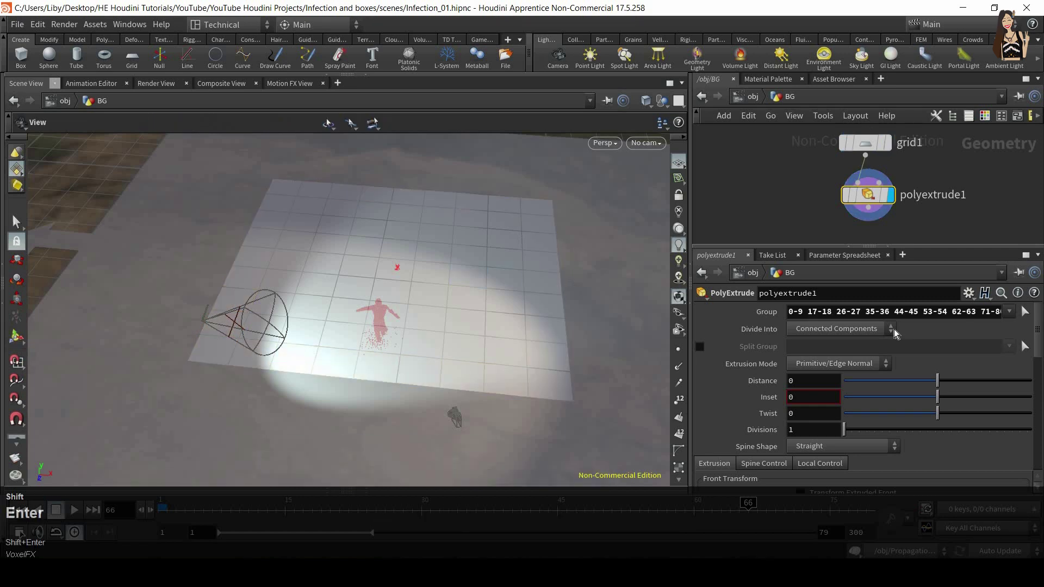
Raise the selected border faces into walls with an extrusion distance of 4.
left_click_drag(945, 380, 1041, 383)
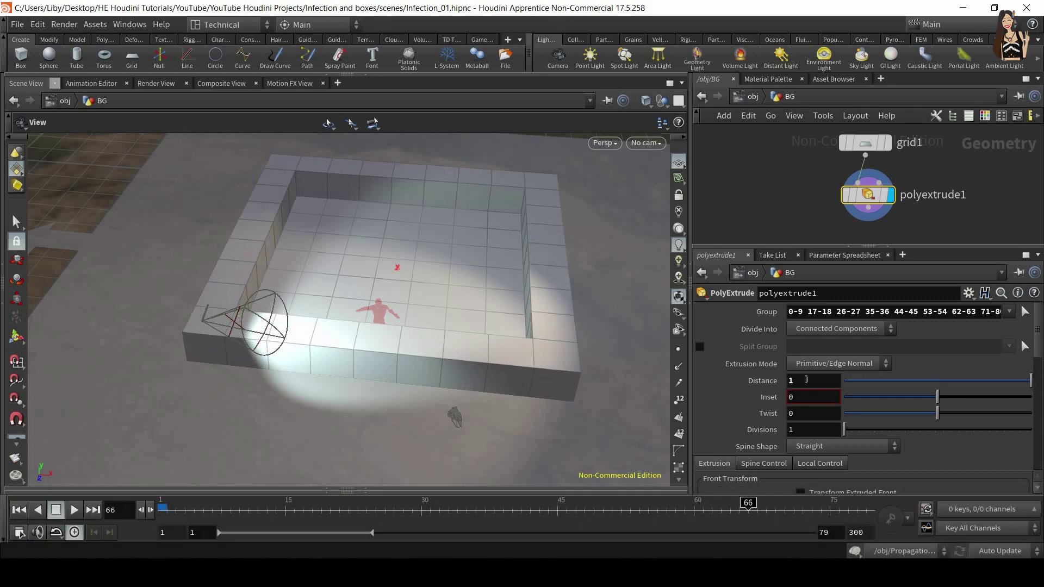
left_click(819, 379)
type("5")
key("shift+Return")
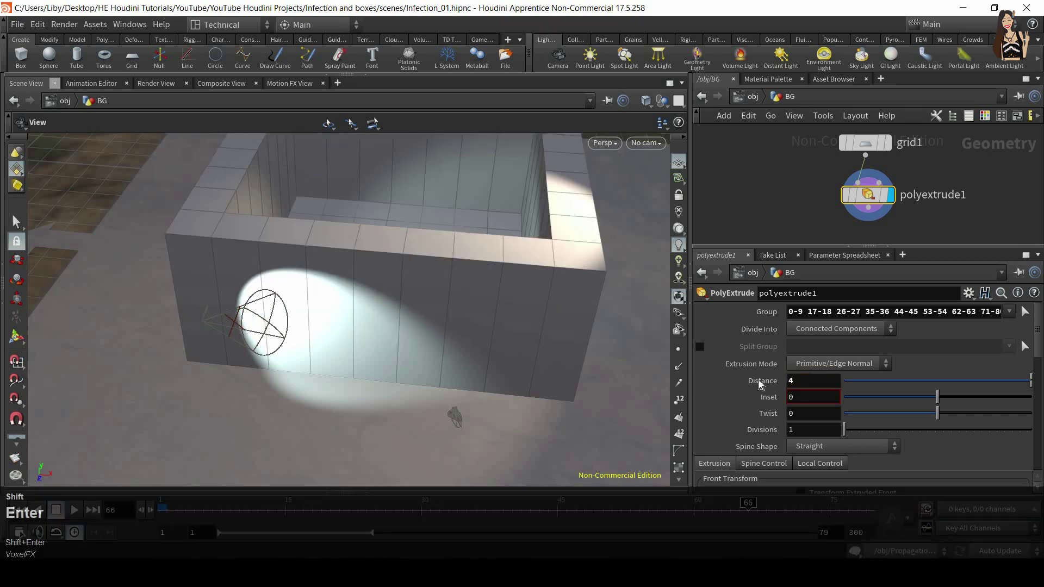
Enlarge grid1 uniformly to a size of 19.1 by 19.1.
left_click_drag(475, 277, 482, 326, "alt")
middle_click_drag(327, 176, 424, 263, "alt")
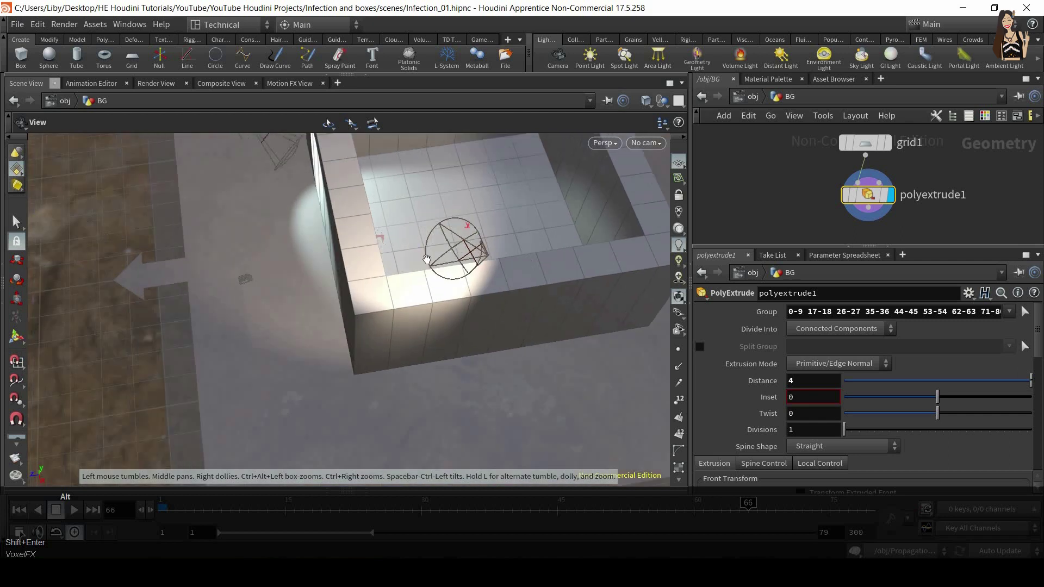
left_click_drag(425, 262, 406, 284, "alt")
middle_click_drag(951, 195, 949, 145)
left_click(865, 158)
key("Escape")
middle_click_drag(822, 207, 797, 270)
left_click(837, 156)
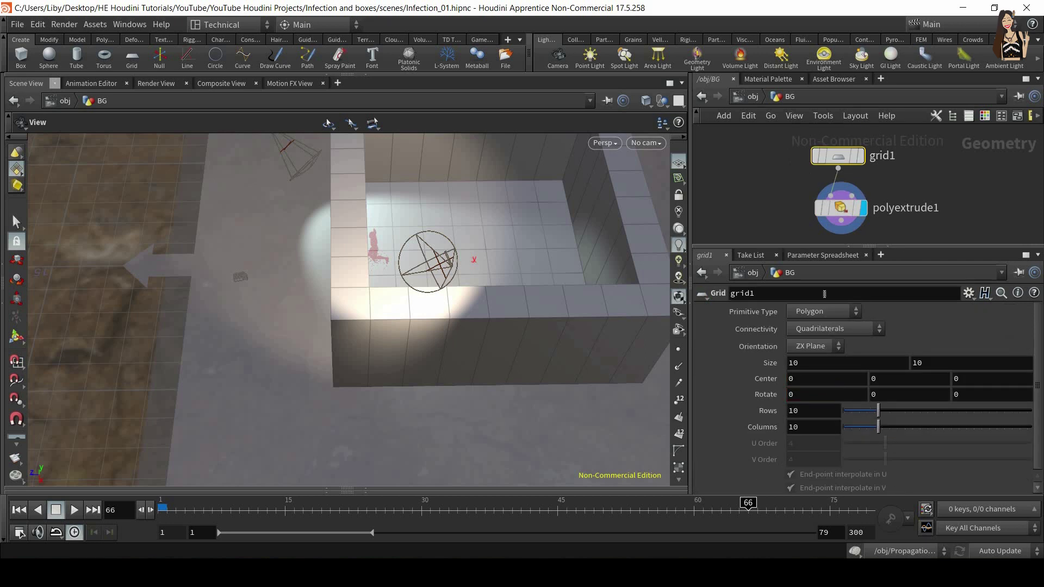
middle_click_drag(771, 368, 381, 262)
left_click_drag(335, 243, 501, 286, "alt")
scroll(501, 286, "down", 2)
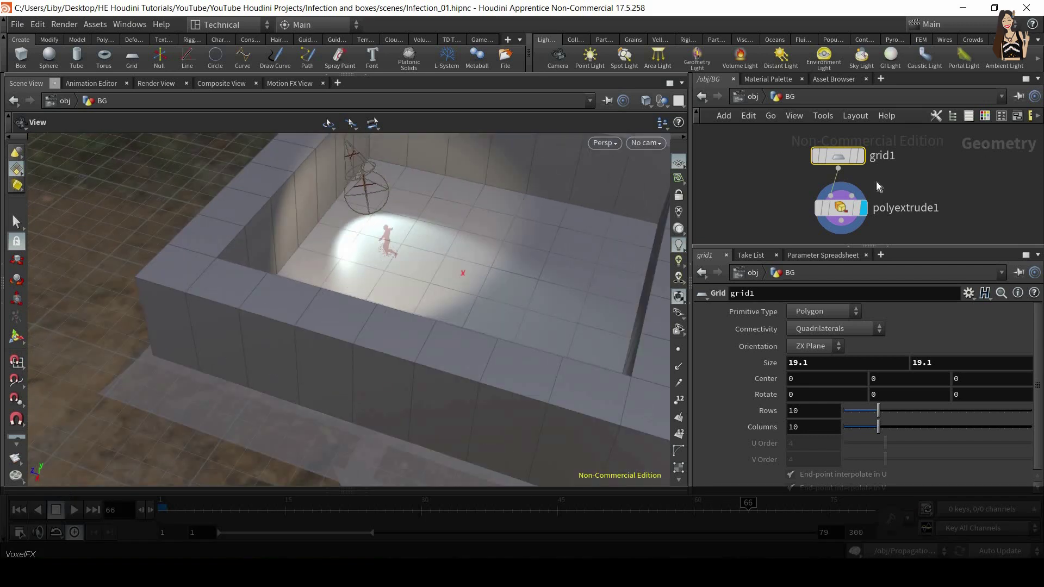
Add a Transform node after polyextrude1 and make it the displayed node.
middle_click_drag(854, 239, 860, 199)
key("Tab")
type("trans")
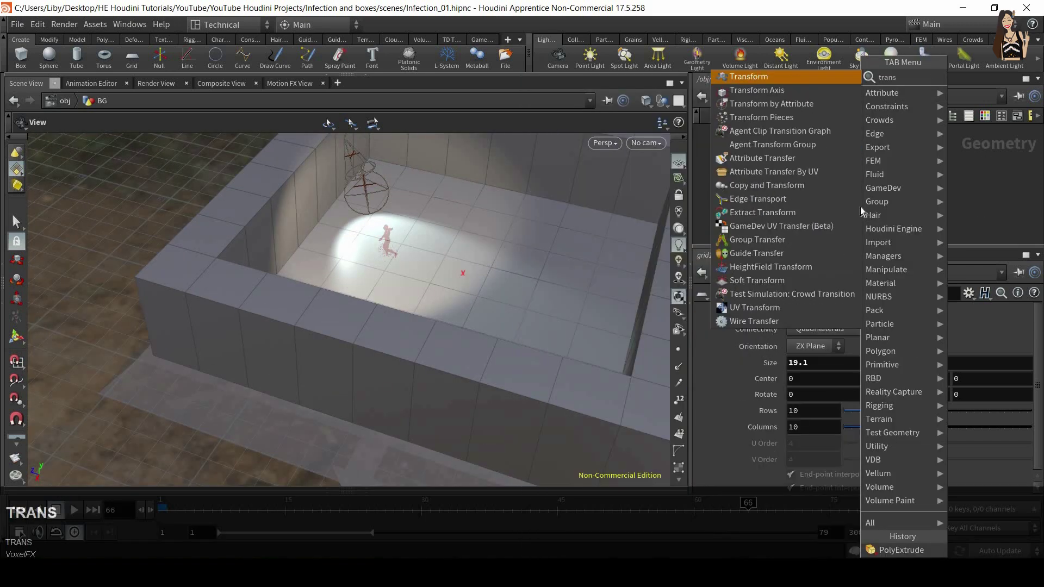
key("Return")
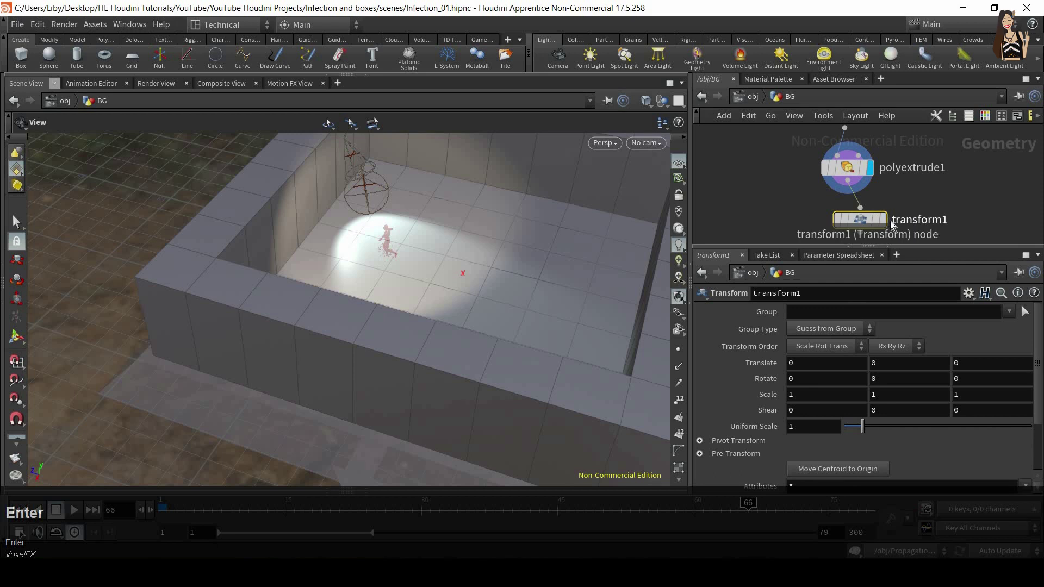
left_click(882, 219)
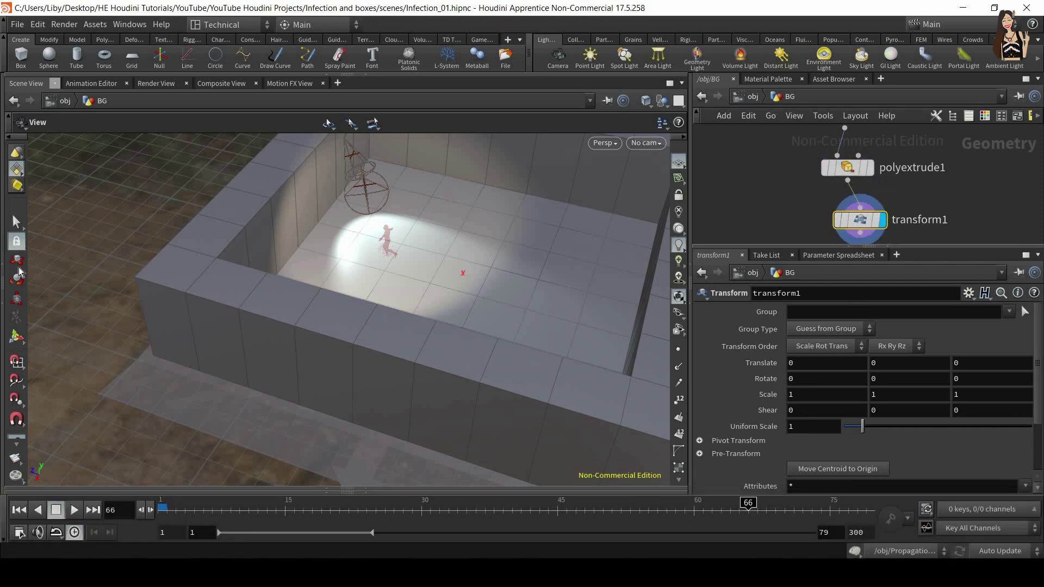
Move the walled background to 2.91973 along Z and look through cam1 to check its framing.
key("t")
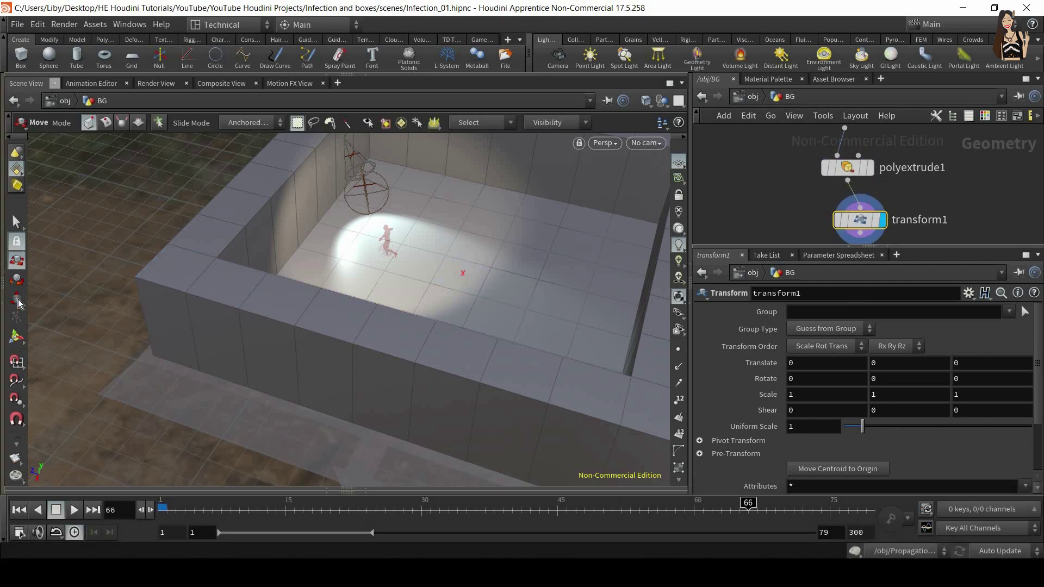
key("Return")
scroll(461, 281, "down", 2)
left_click_drag(428, 261, 374, 275)
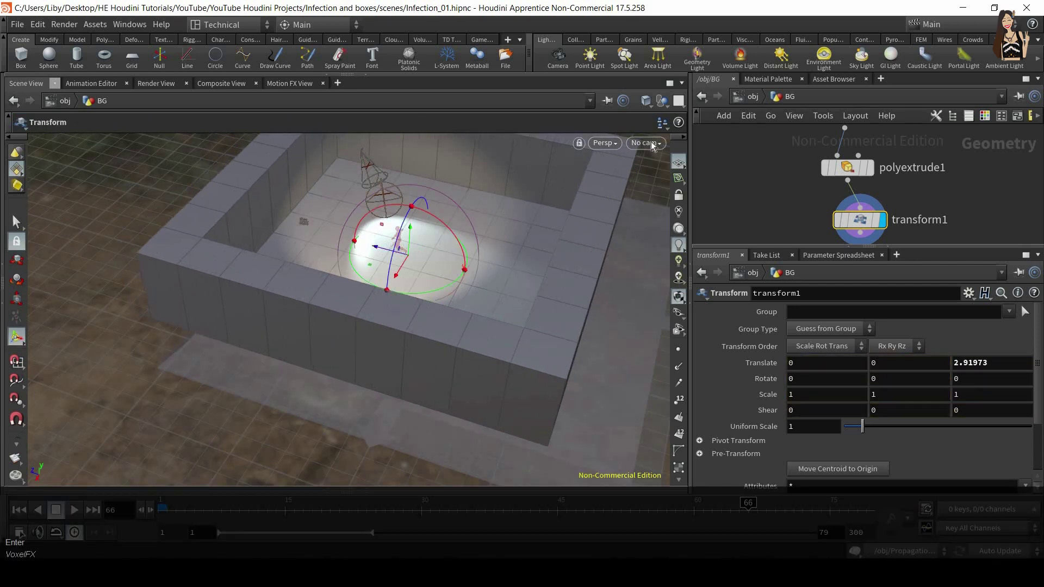
left_click(646, 143)
left_click(688, 209)
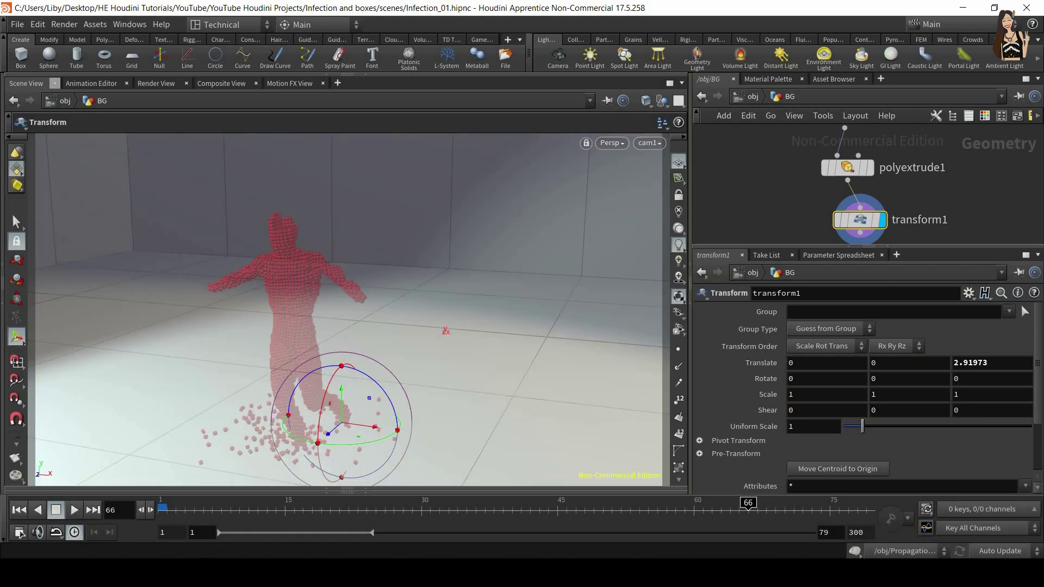
Scrub the animation to frame 56, inspect the walled background from outside, and look through cam1 again.
left_click_drag(512, 513, 679, 510)
left_click_drag(663, 511, 657, 511)
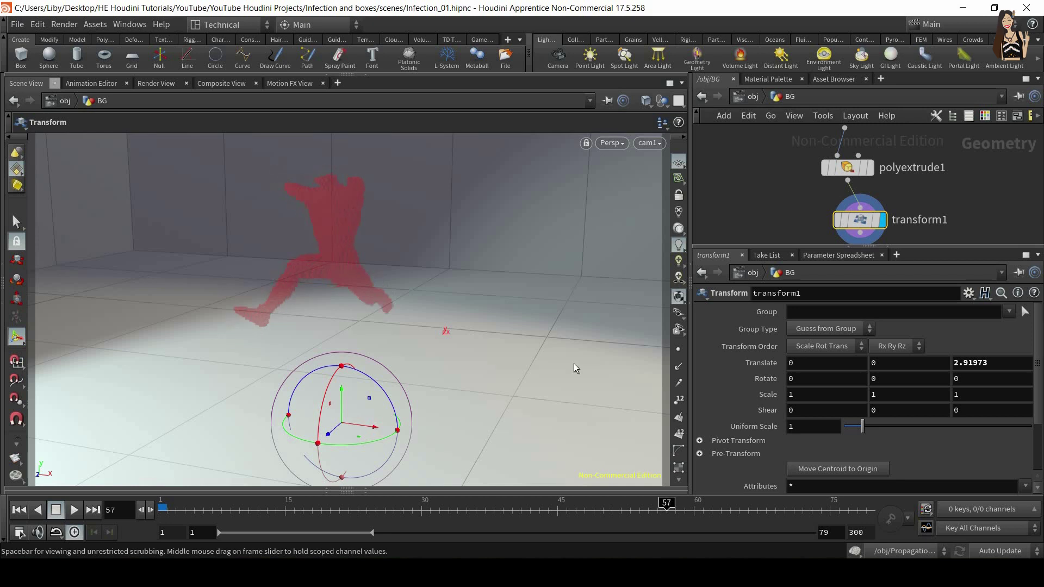
right_click_drag(428, 283, 450, 268, "alt")
middle_click_drag(451, 268, 414, 333, "alt")
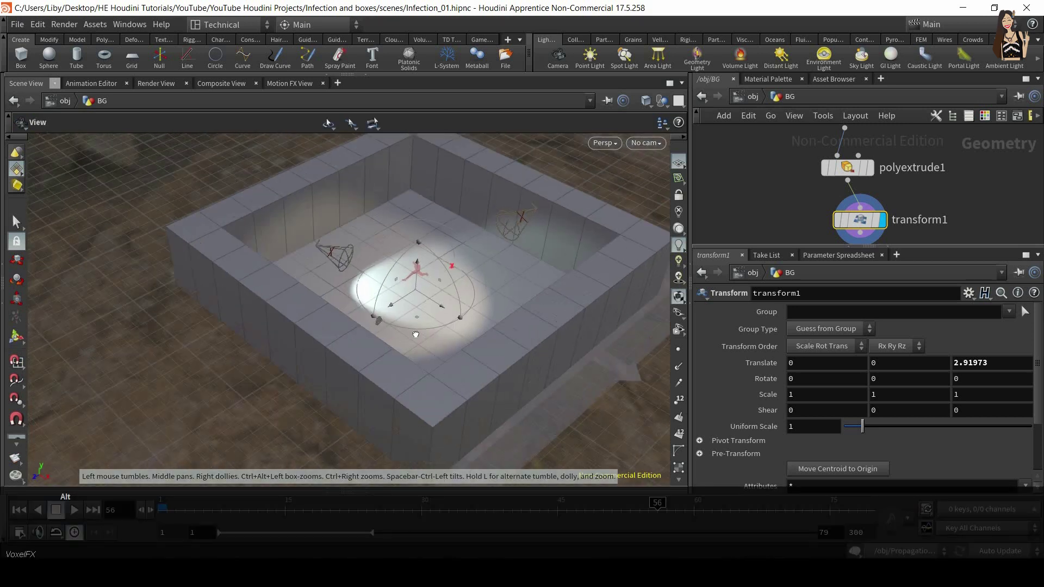
left_click_drag(415, 333, 469, 224, "alt")
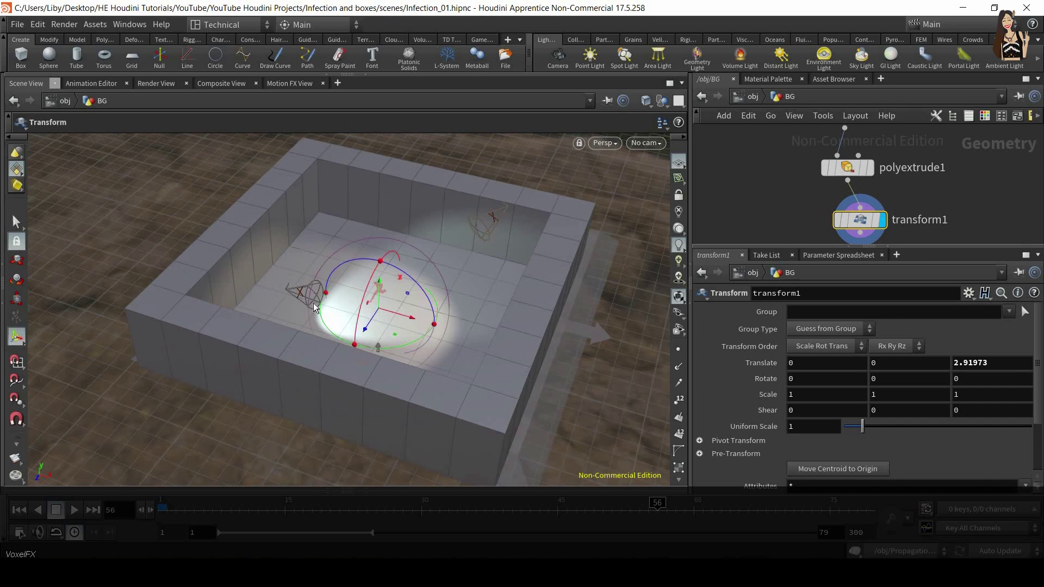
left_click_drag(318, 311, 707, 138, "alt")
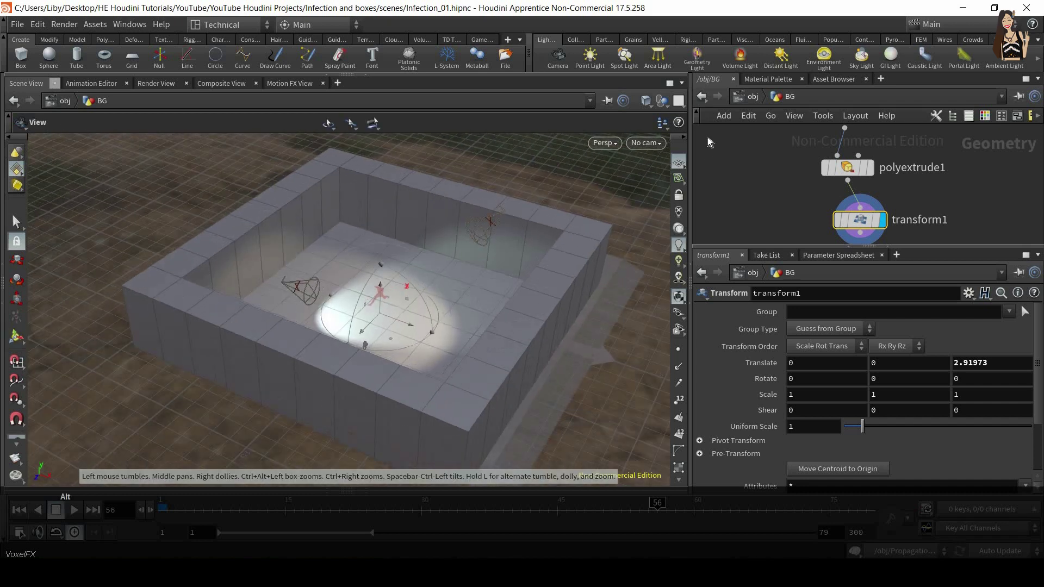
left_click(647, 143)
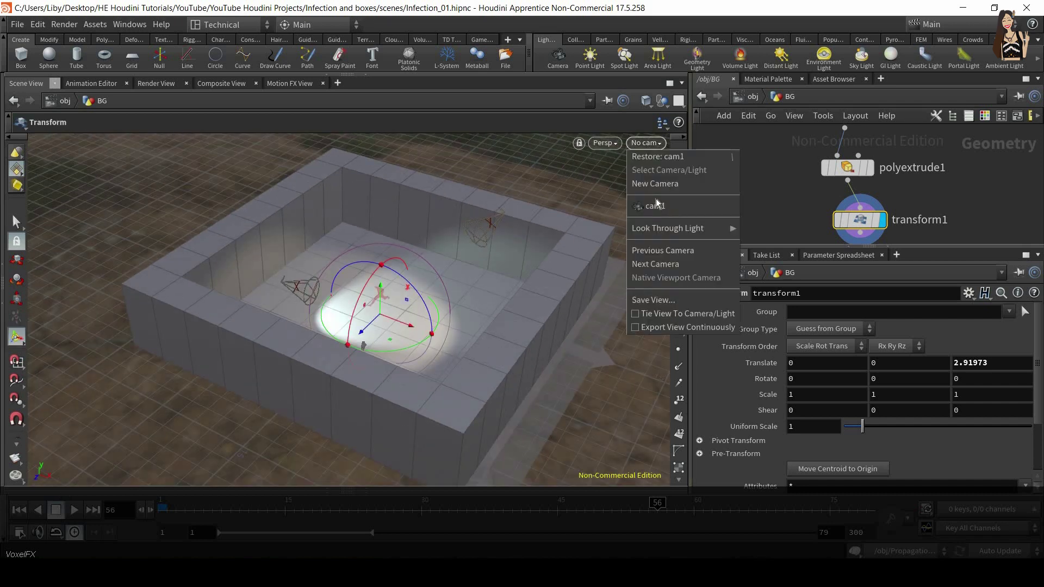
left_click(656, 205)
Test-render frame 56 through cam1 with mantra_ipr and return to the scene view.
left_click(157, 83)
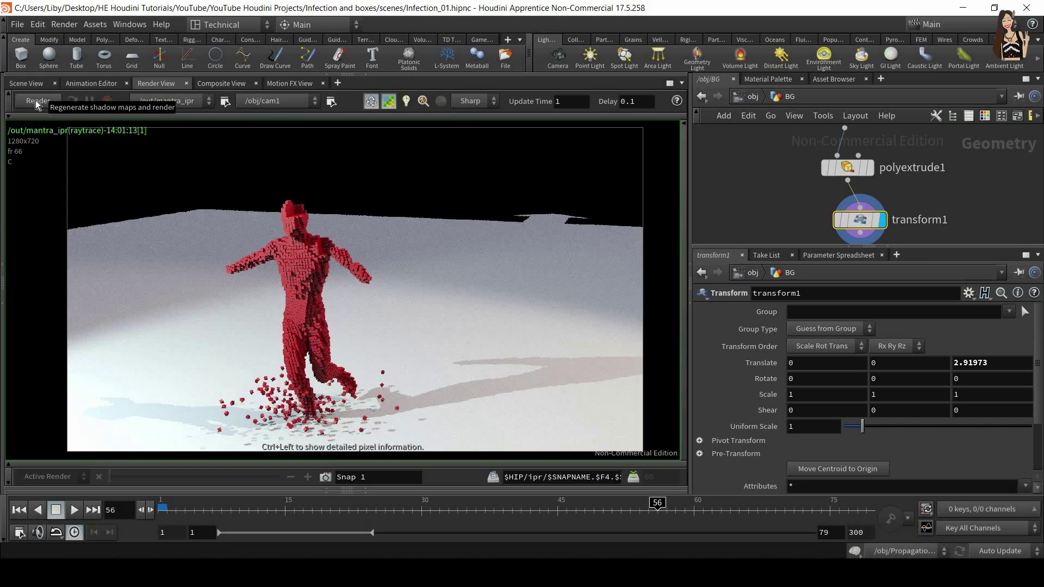
left_click(35, 100)
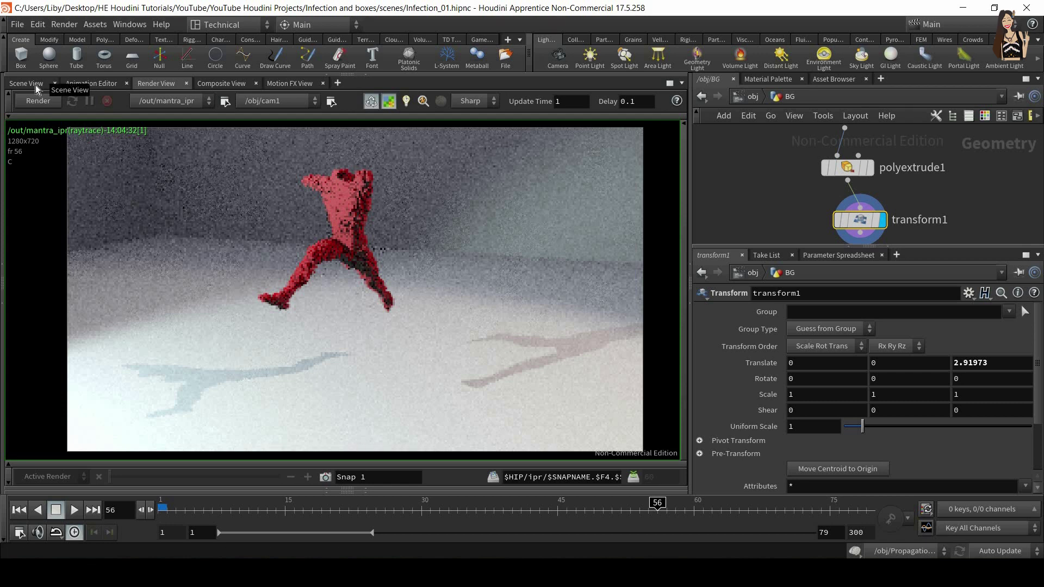
left_click(35, 85)
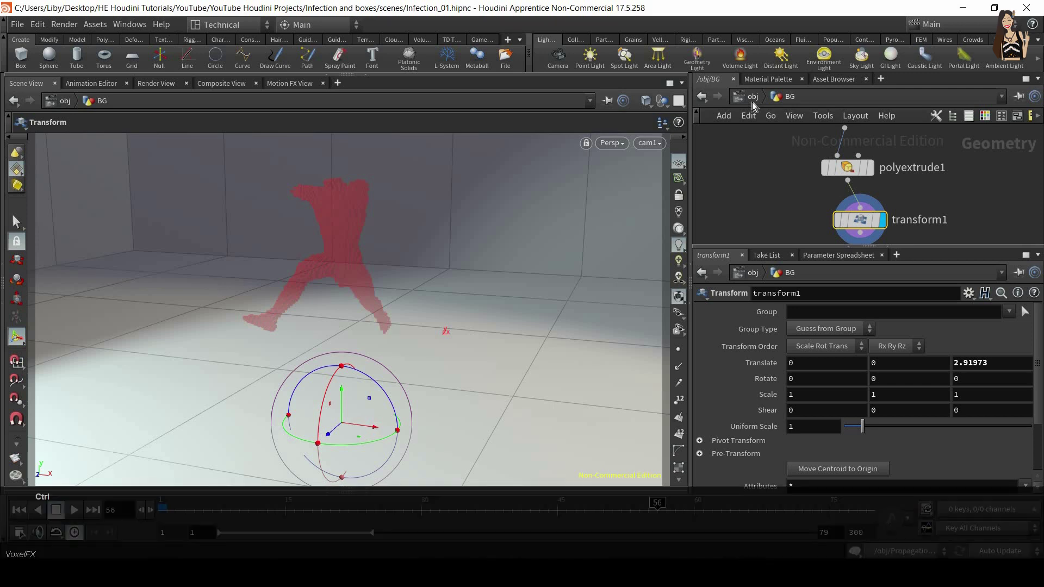
Add a Principled Shader from the material gallery to the /mat network and rename it BG.
left_click(752, 101)
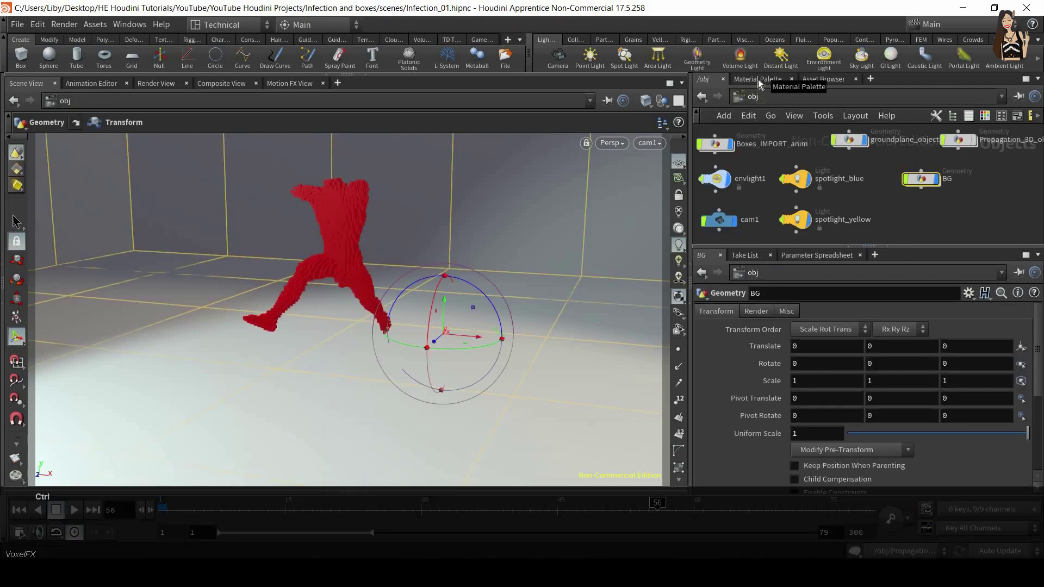
left_click(757, 80)
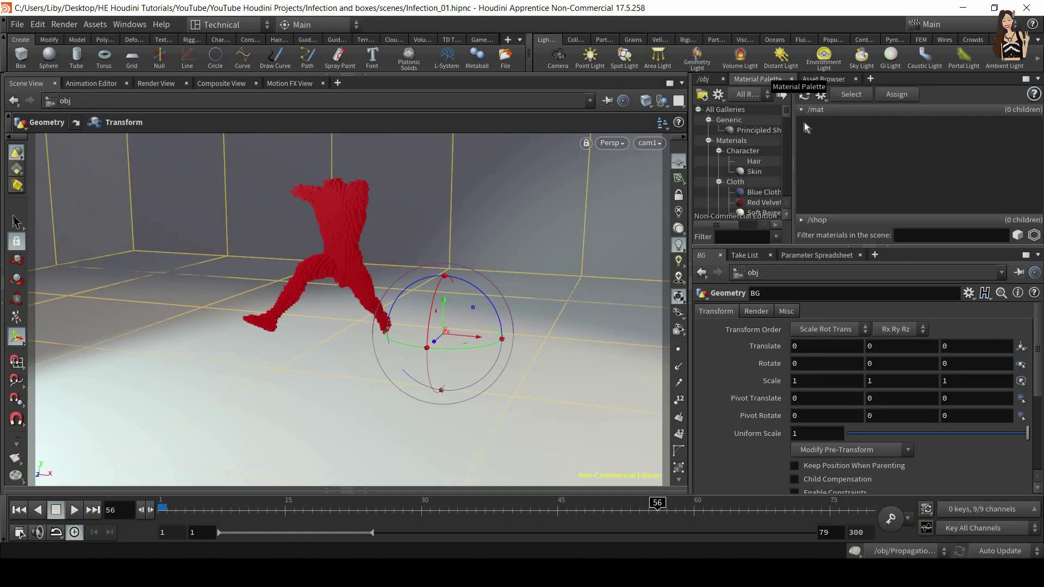
left_click_drag(793, 148, 809, 148)
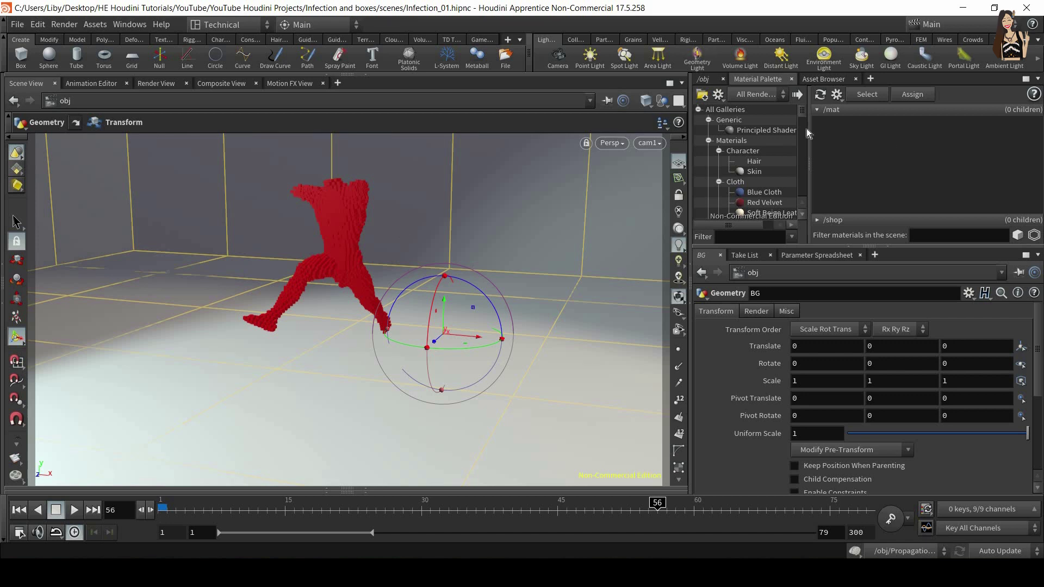
left_click_drag(764, 133, 912, 139)
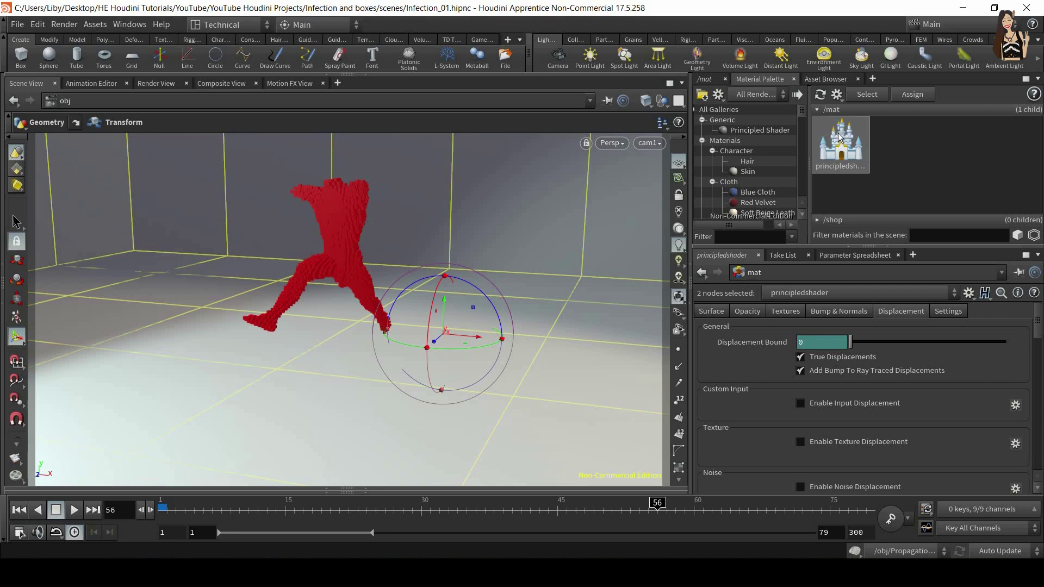
double_click(840, 137)
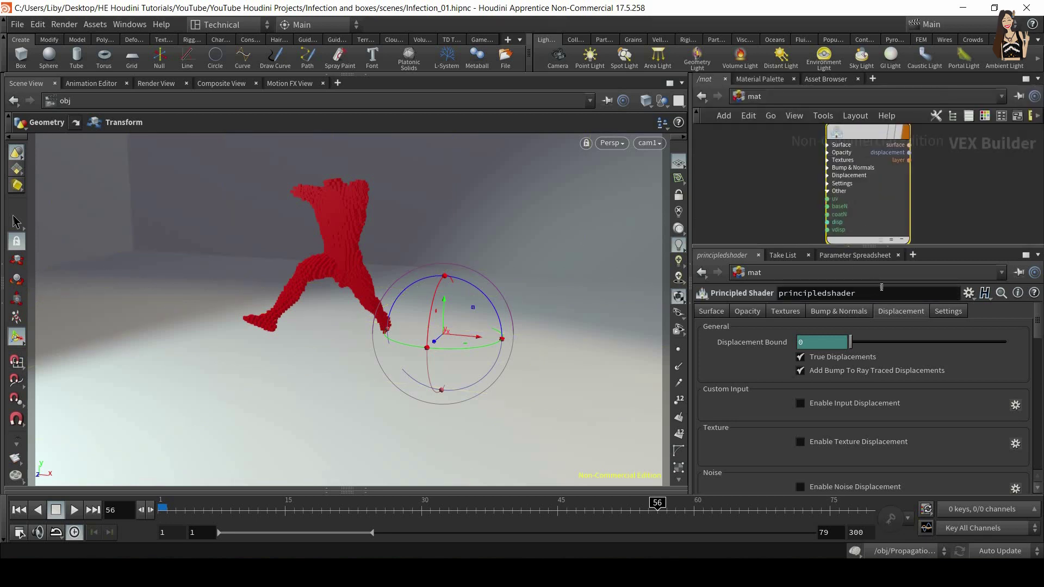
double_click(866, 162)
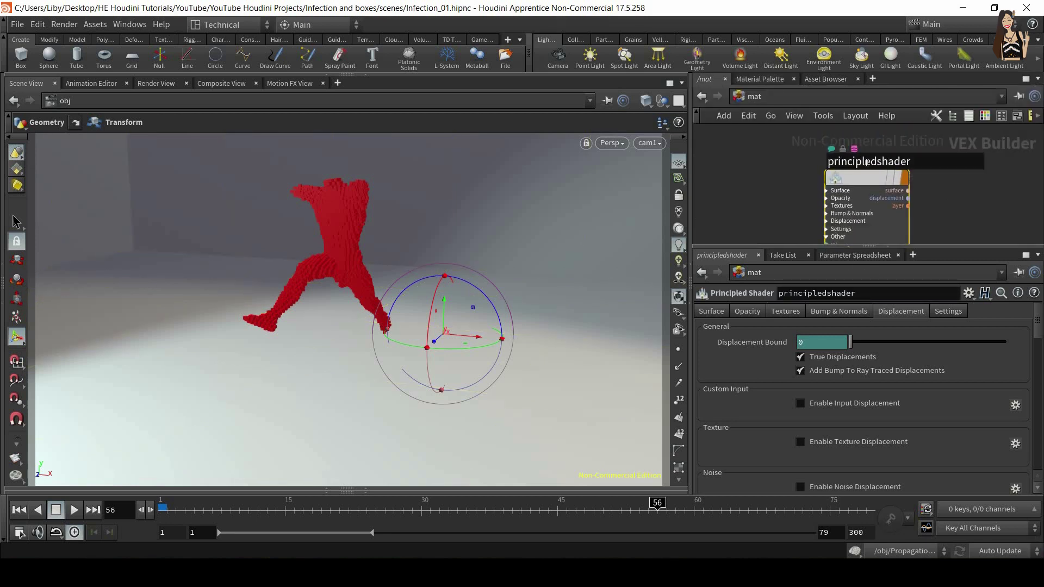
type("BG")
key("Return")
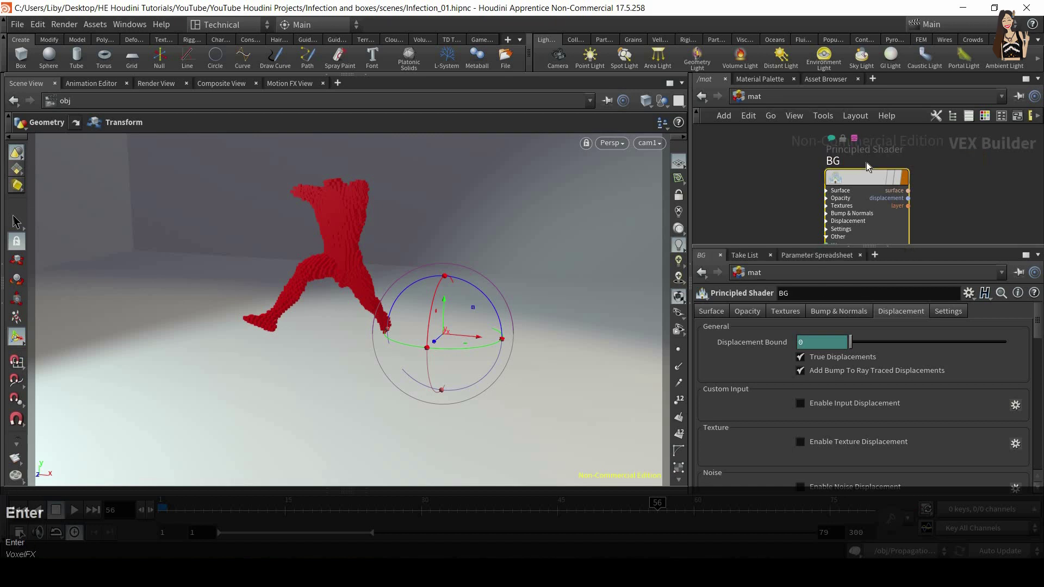
Assign the BG material to the walled background and set its base color to cyan (0, 1, 1).
left_click(758, 79)
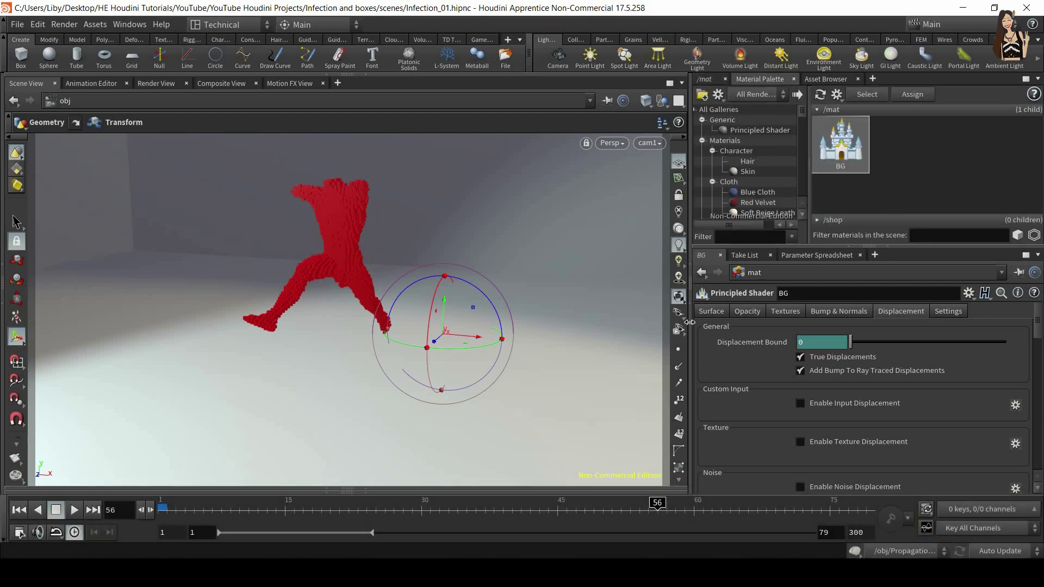
left_click(712, 311)
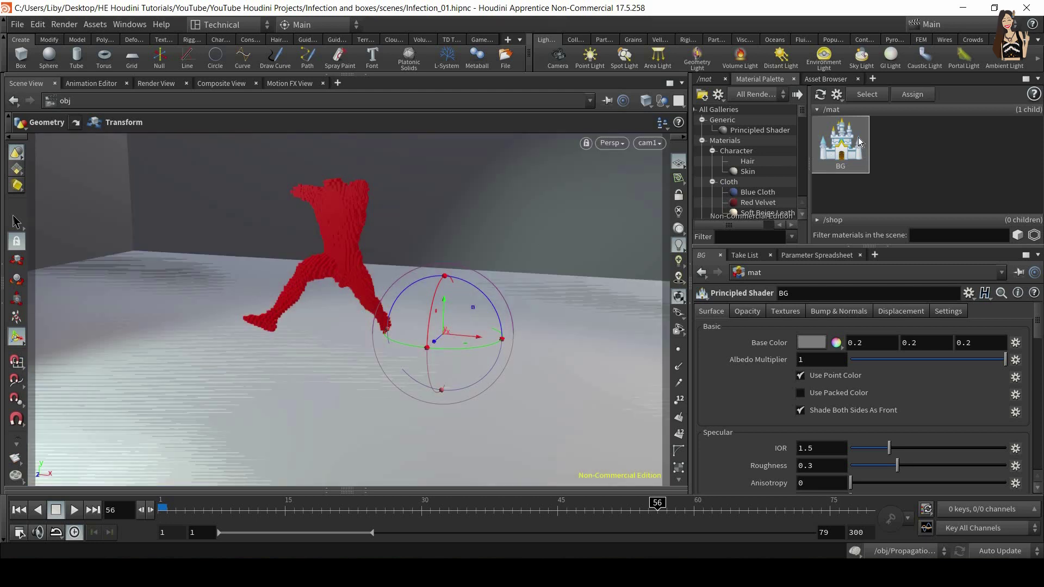
left_click(811, 344)
left_click(810, 283)
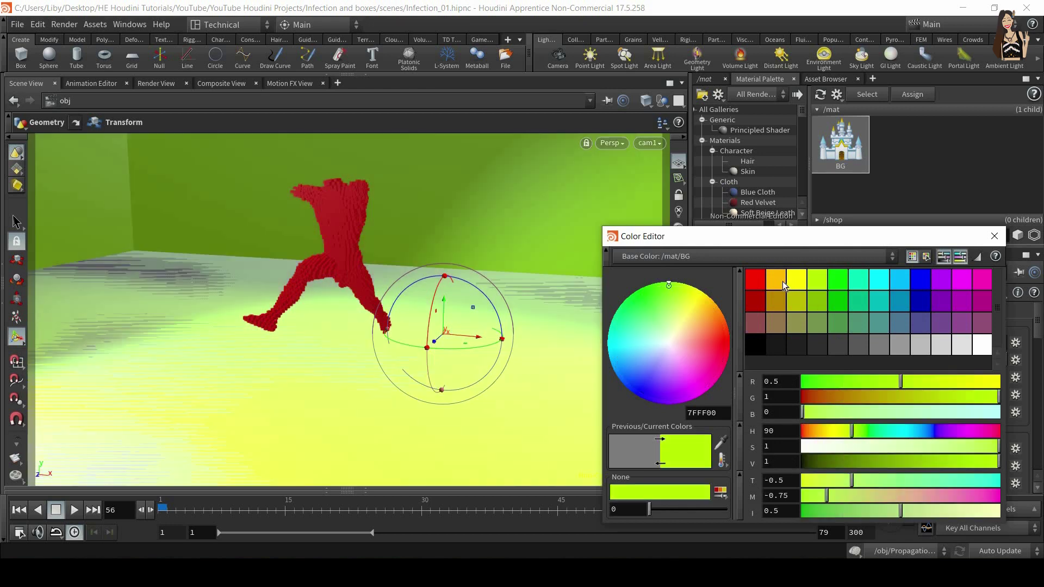
left_click(781, 282)
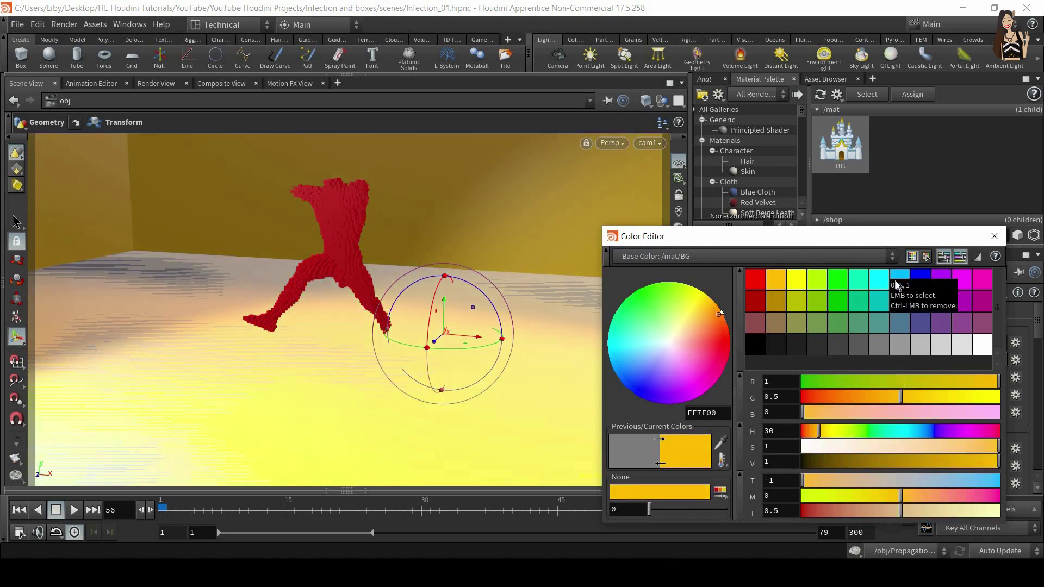
left_click(879, 286)
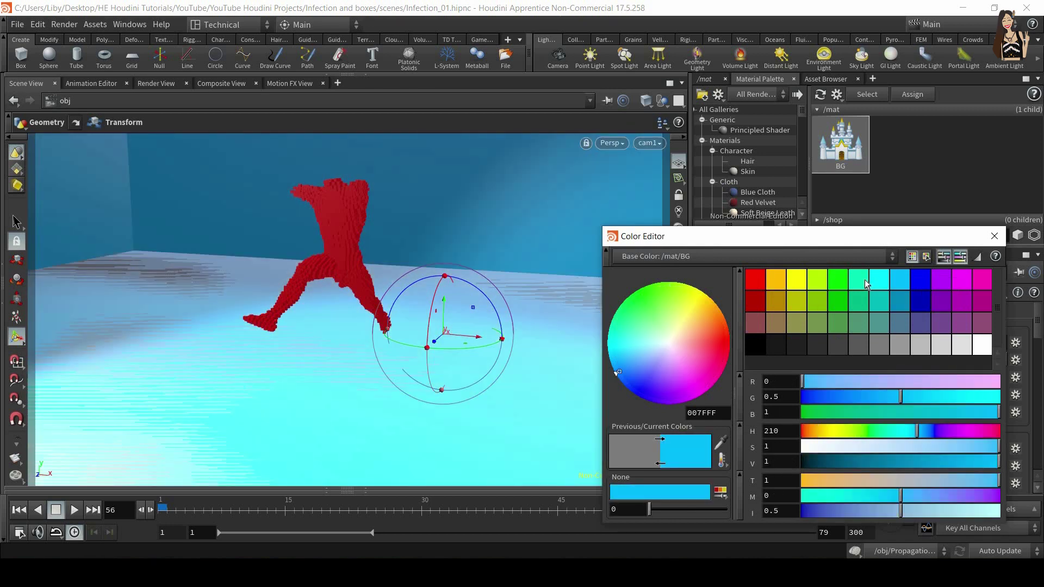
left_click(867, 280)
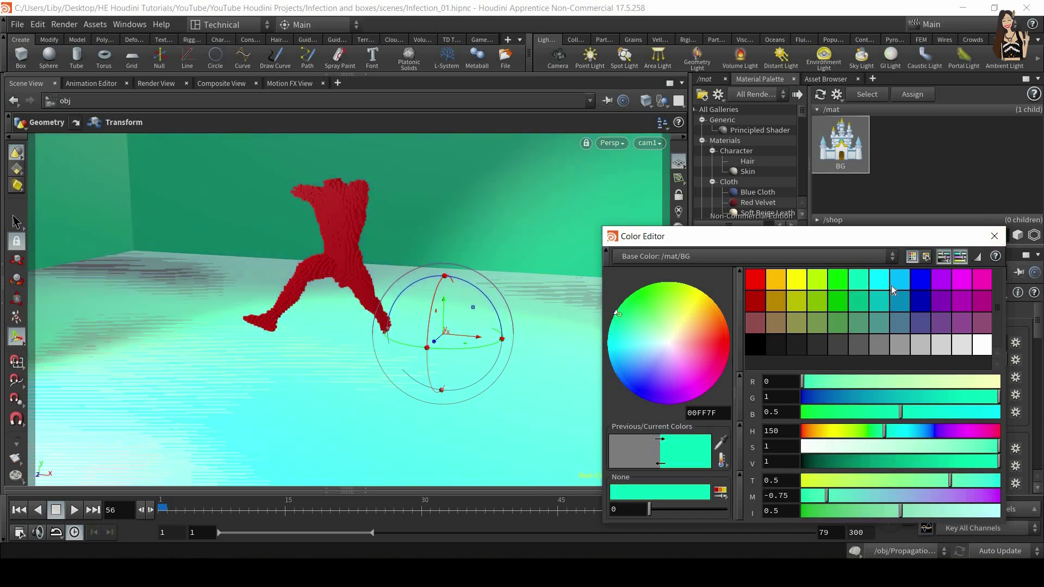
left_click(874, 281)
left_click(991, 241)
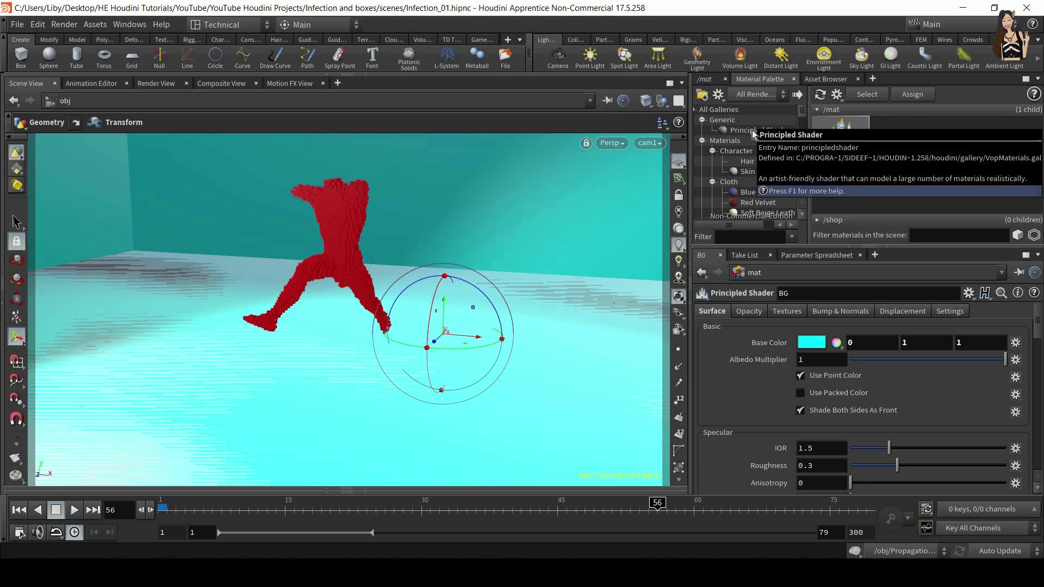
Add a second Principled Shader to the /mat network and name it Rig_shader.
left_click_drag(736, 132, 924, 152)
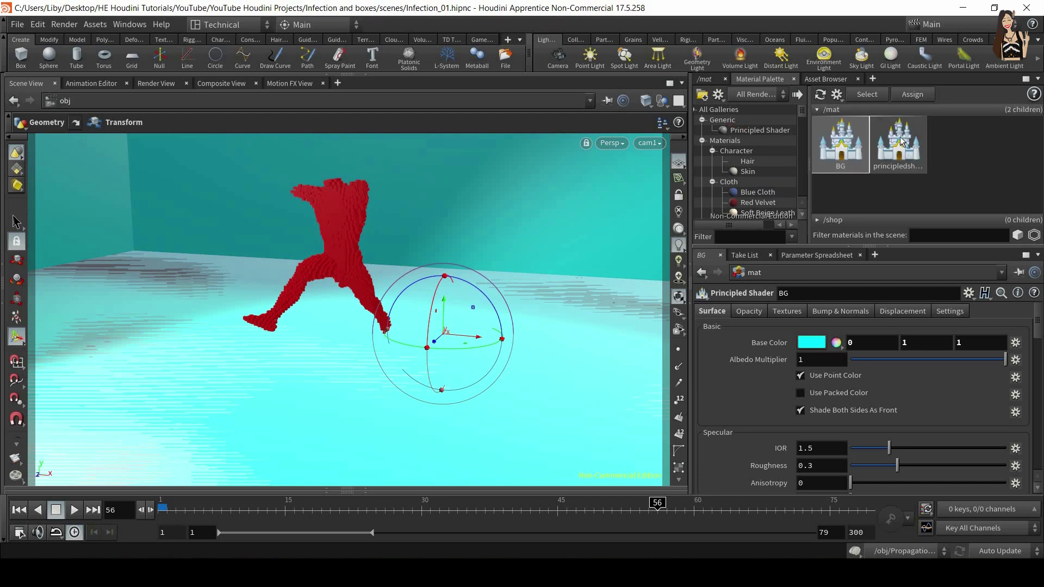
left_click(896, 163)
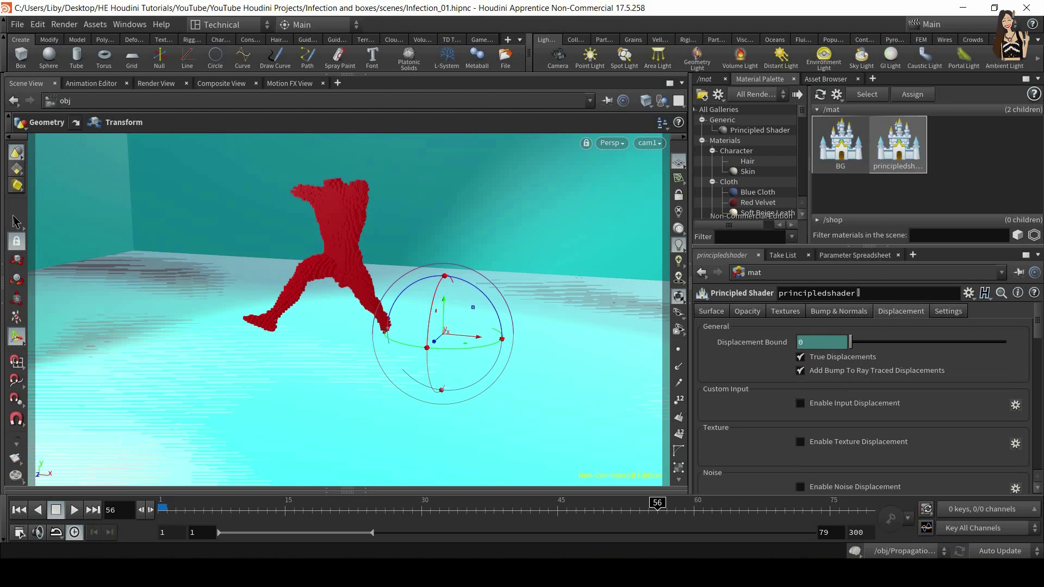
left_click_drag(866, 294, 763, 299)
key("shift")
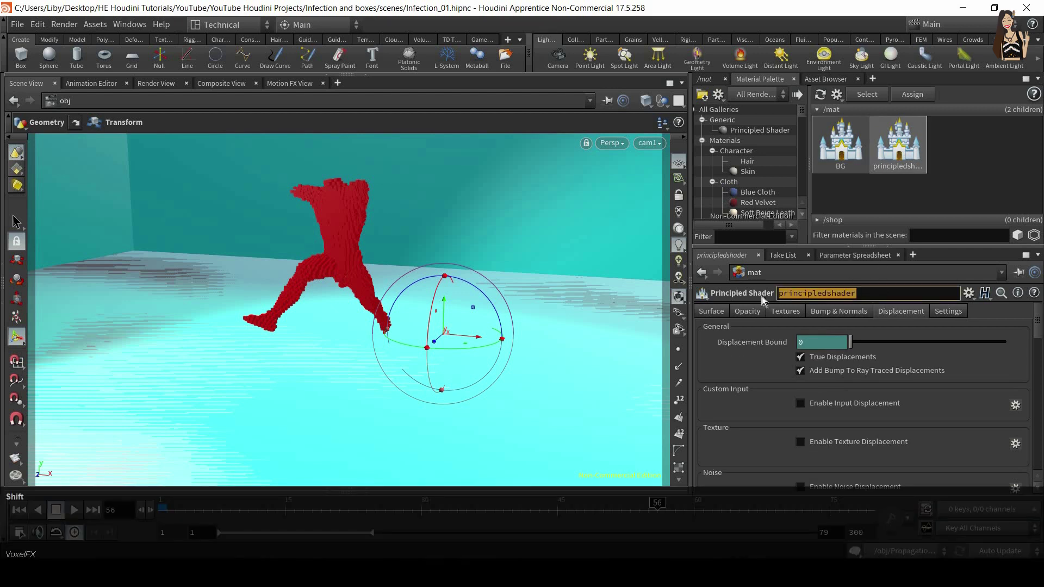
type("Rig_hs")
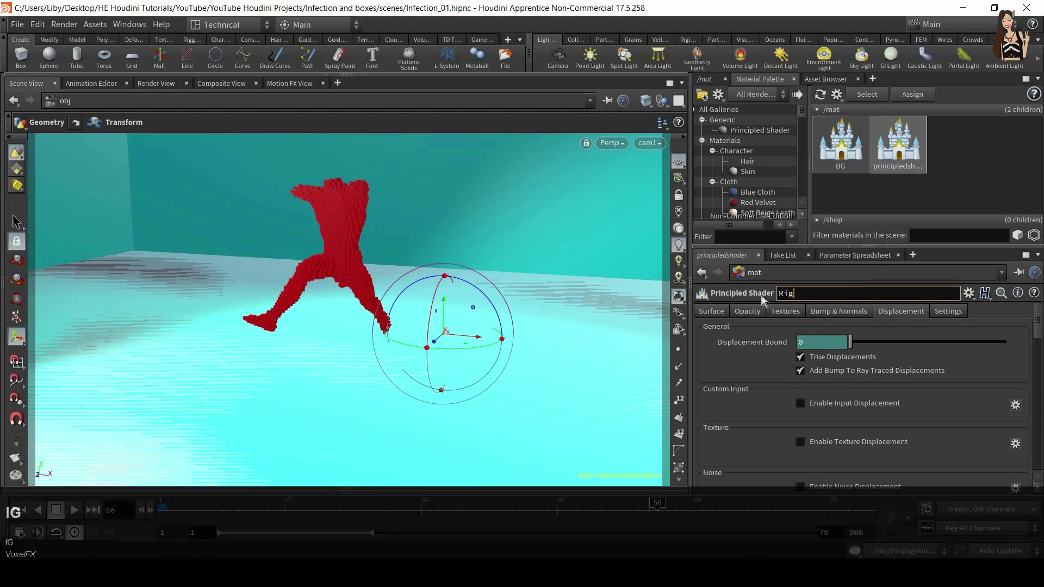
key("BackSpace")
key("BackSpace")
type("shader")
key("Return")
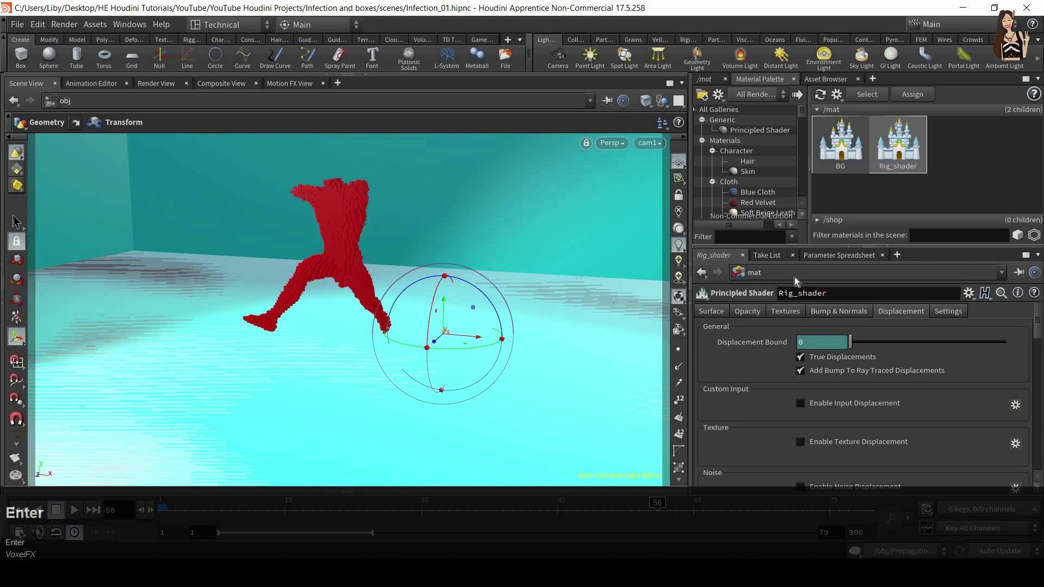
Assign Rig_shader to the box character and select Boxes_IMPORT_anim in the object network to check its material.
left_click(721, 315)
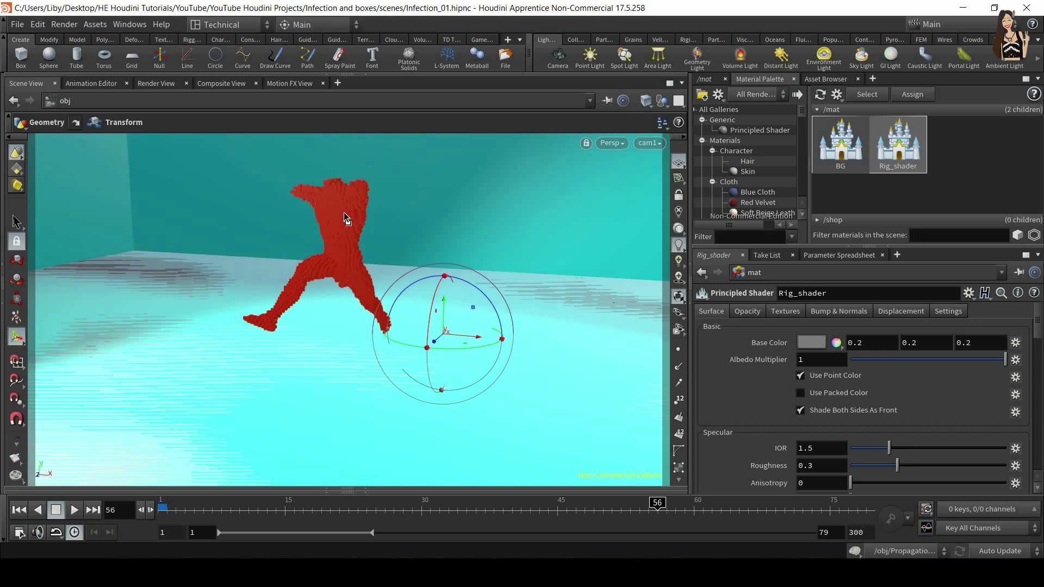
left_click(704, 80)
left_click(754, 96)
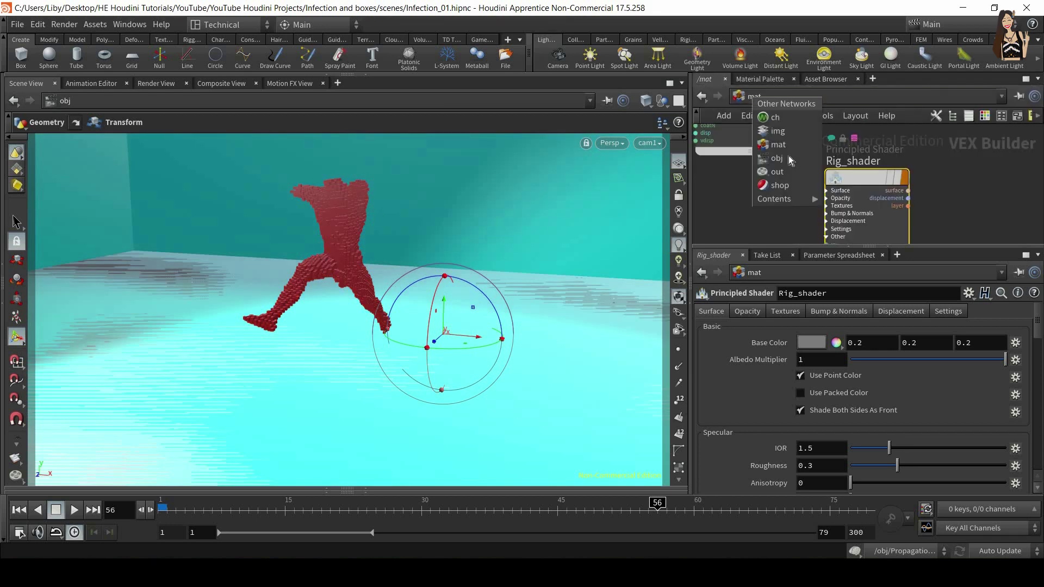
left_click(789, 158)
middle_click_drag(836, 222, 898, 273)
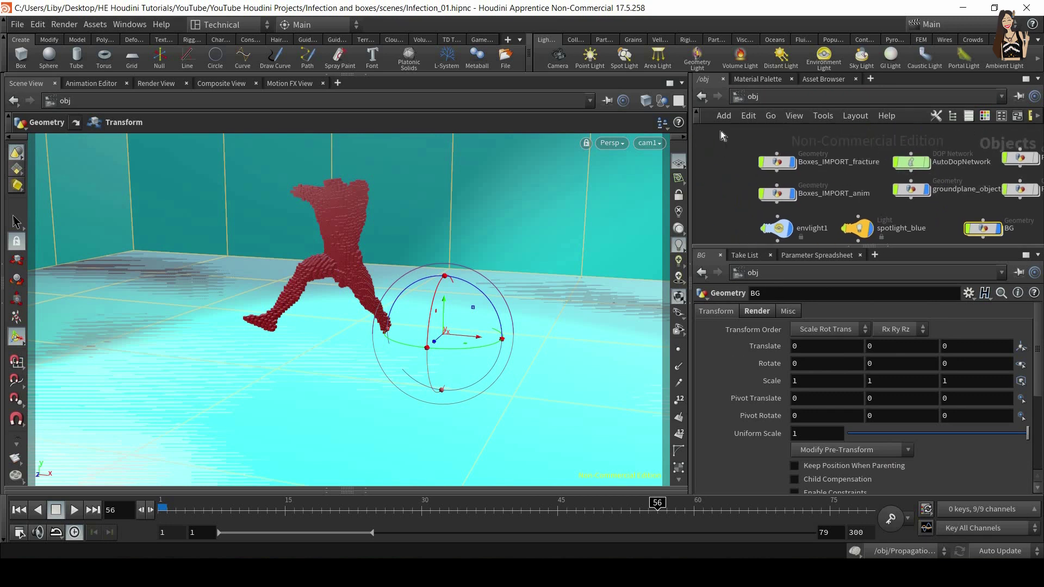
left_click_drag(722, 134, 823, 204)
left_click(830, 179)
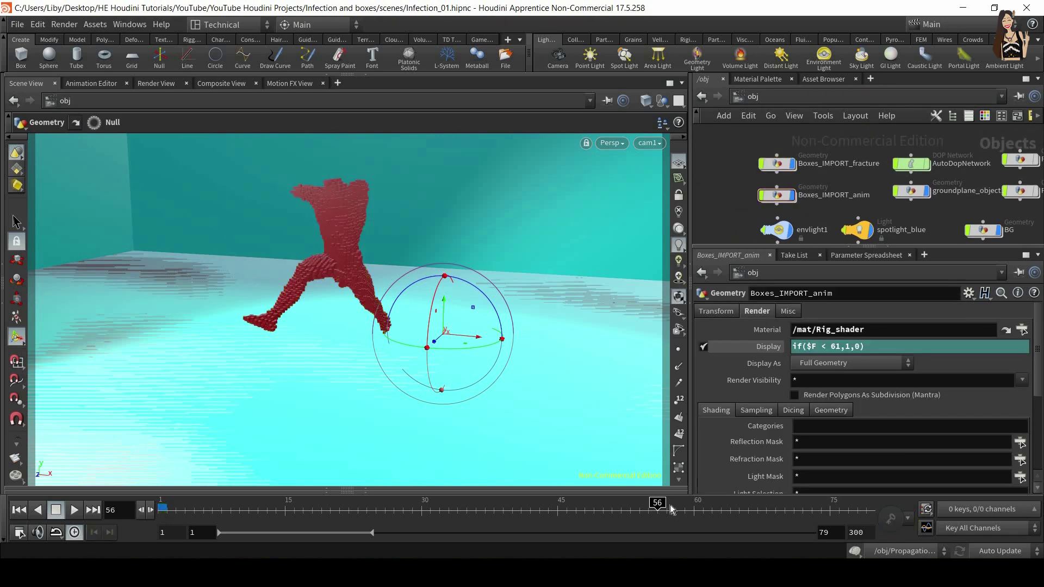
At frame 60, assign the /mat/Rig_shader material to the Boxes_IMPORT_fracture object.
left_click_drag(376, 517, 693, 528)
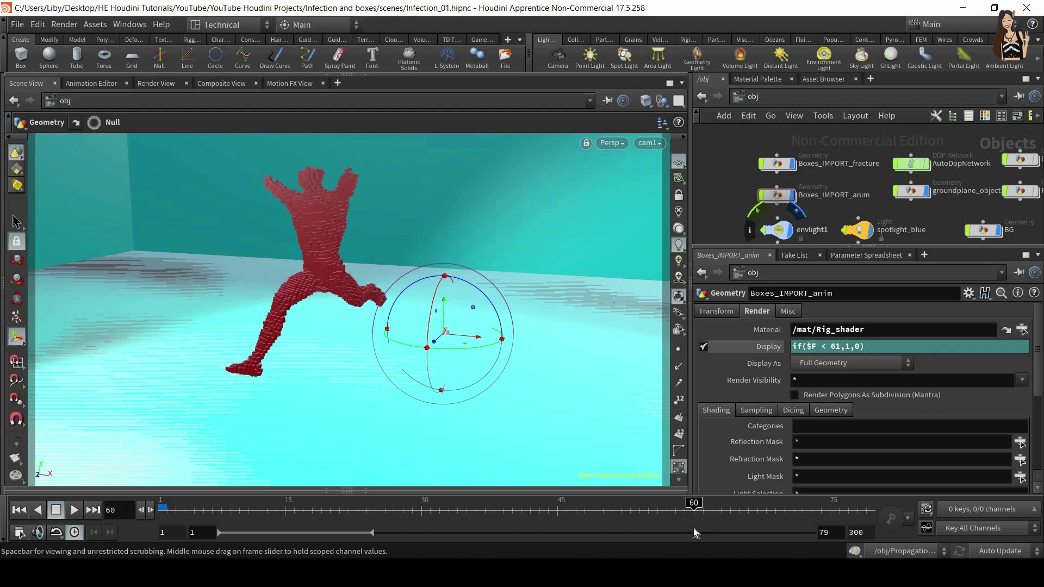
left_click(777, 164)
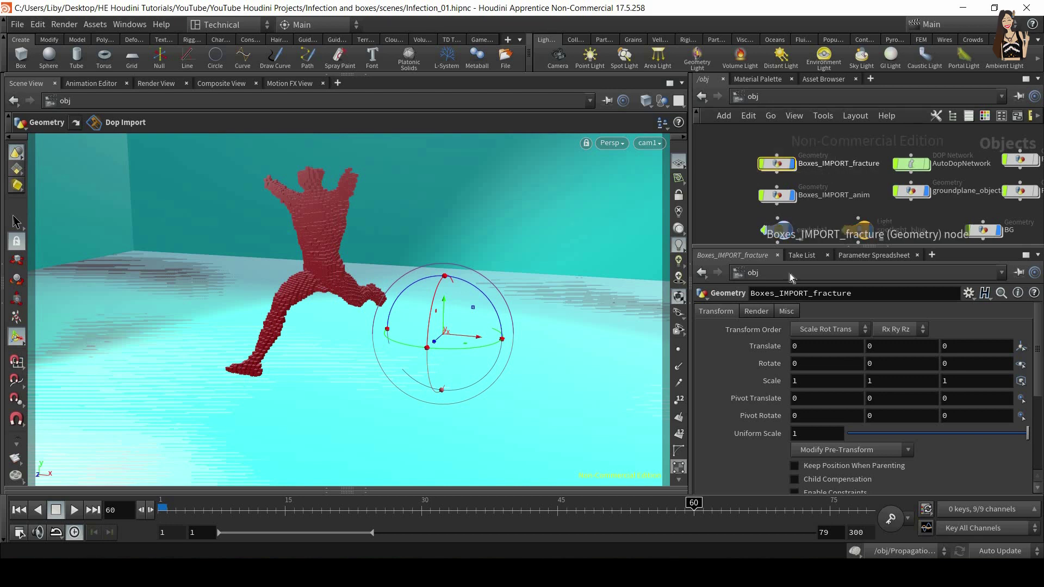
left_click(755, 312)
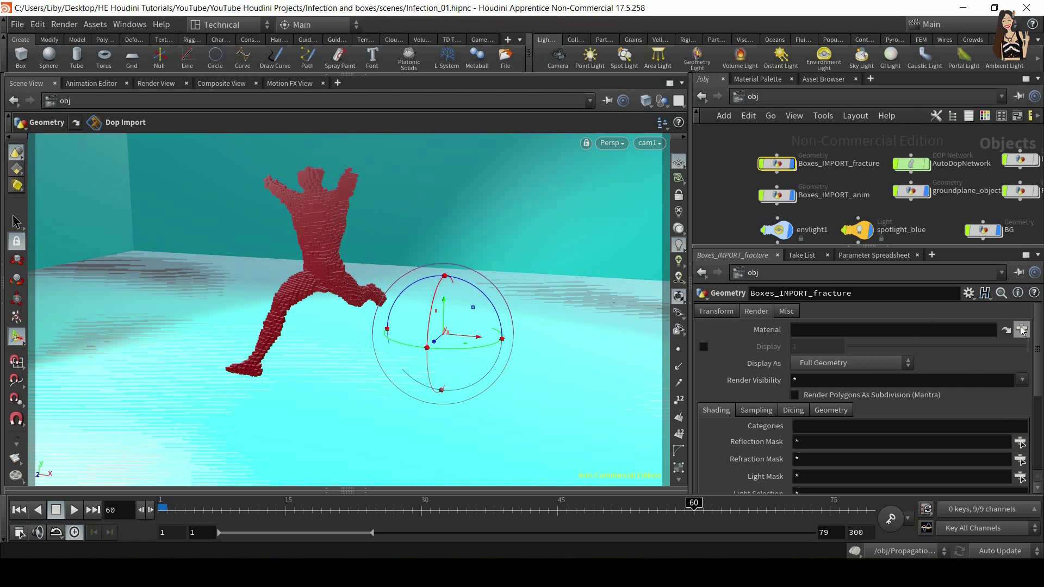
left_click(1022, 330)
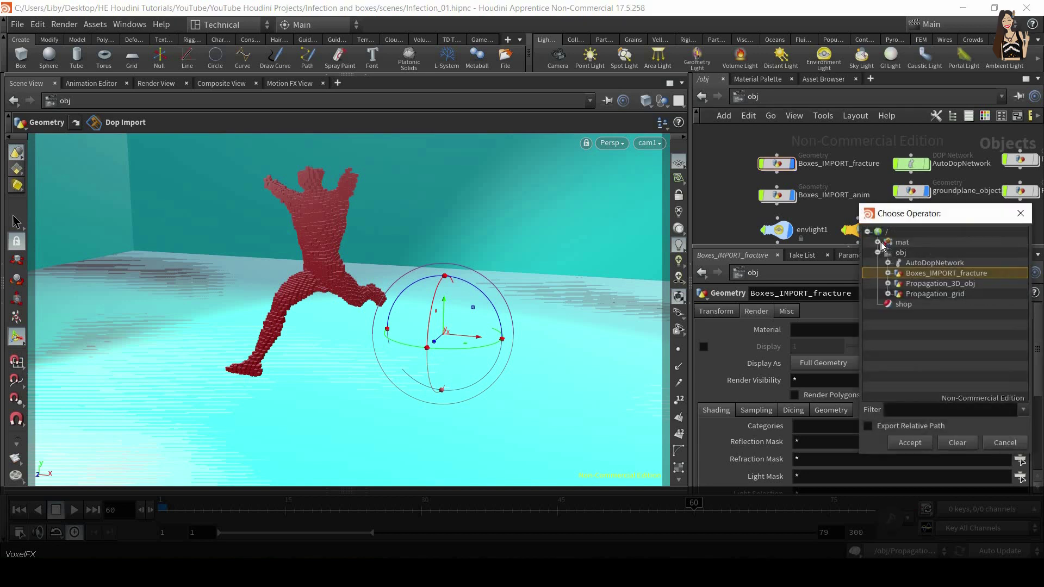
left_click(879, 243)
left_click(930, 264)
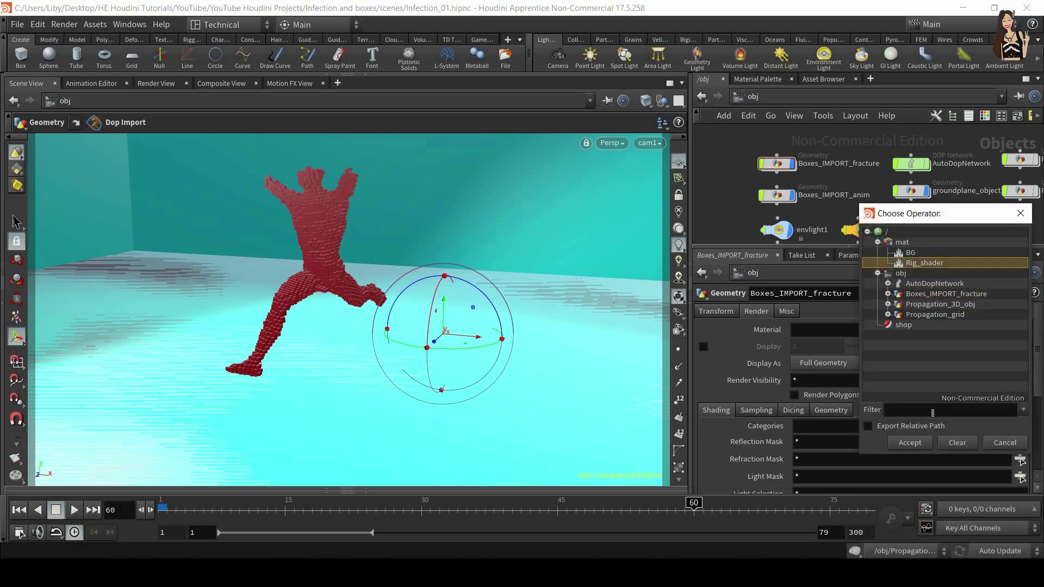
left_click(917, 443)
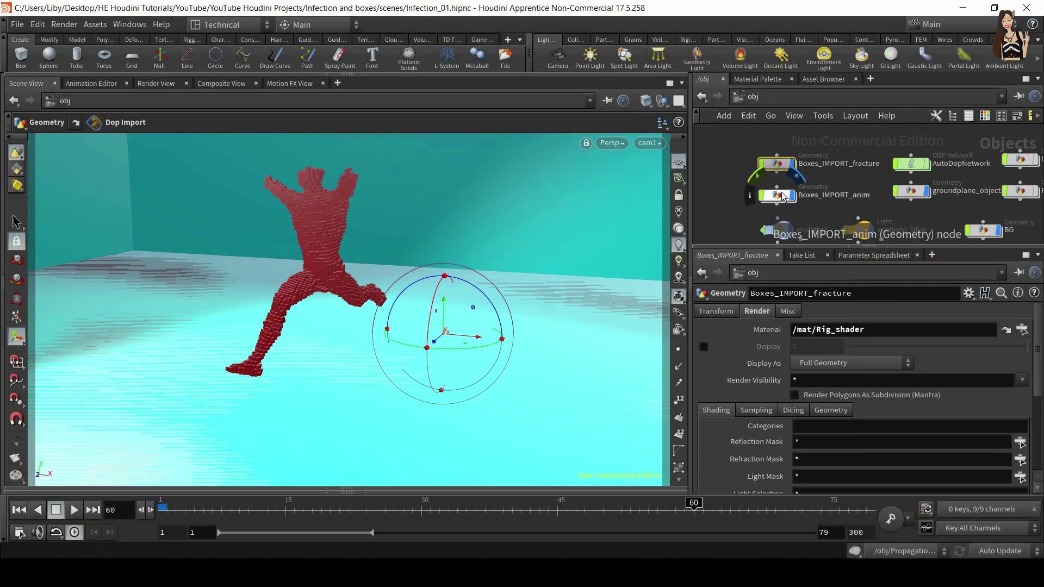
Select Boxes_IMPORT_anim and reapply /mat/Rig_shader as its material.
left_click(780, 197)
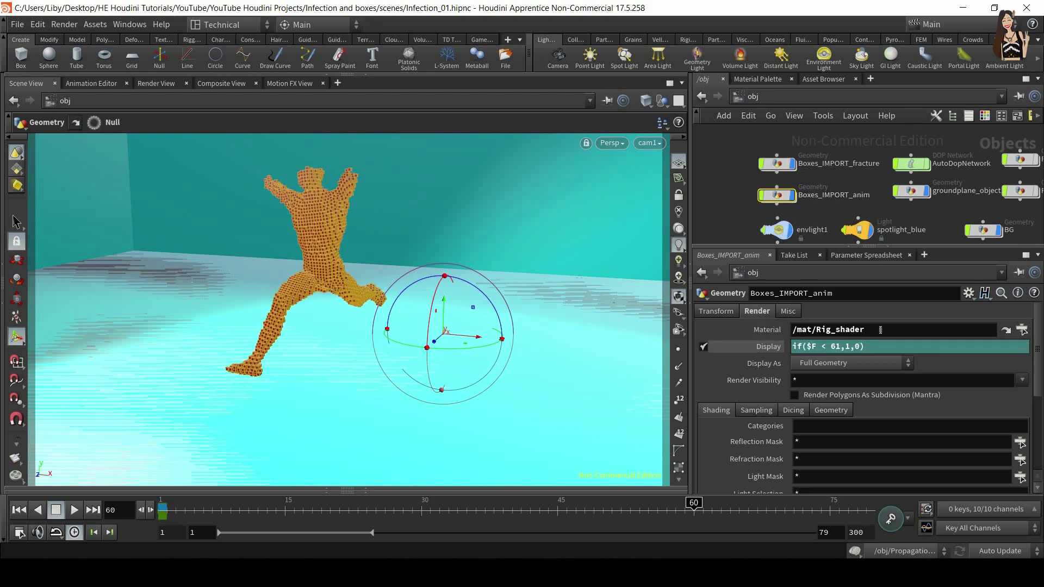
left_click(1022, 329)
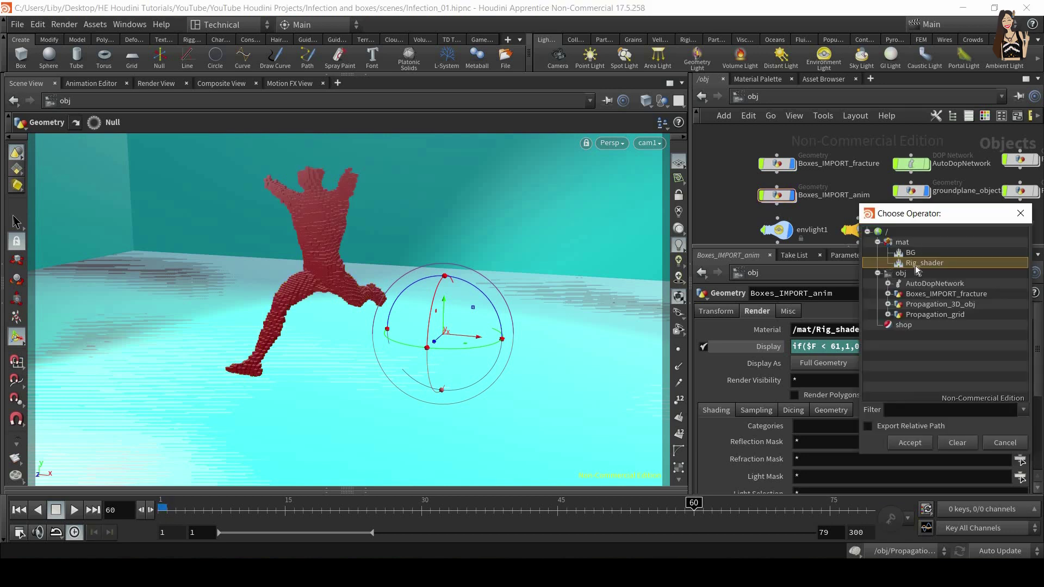
left_click(918, 439)
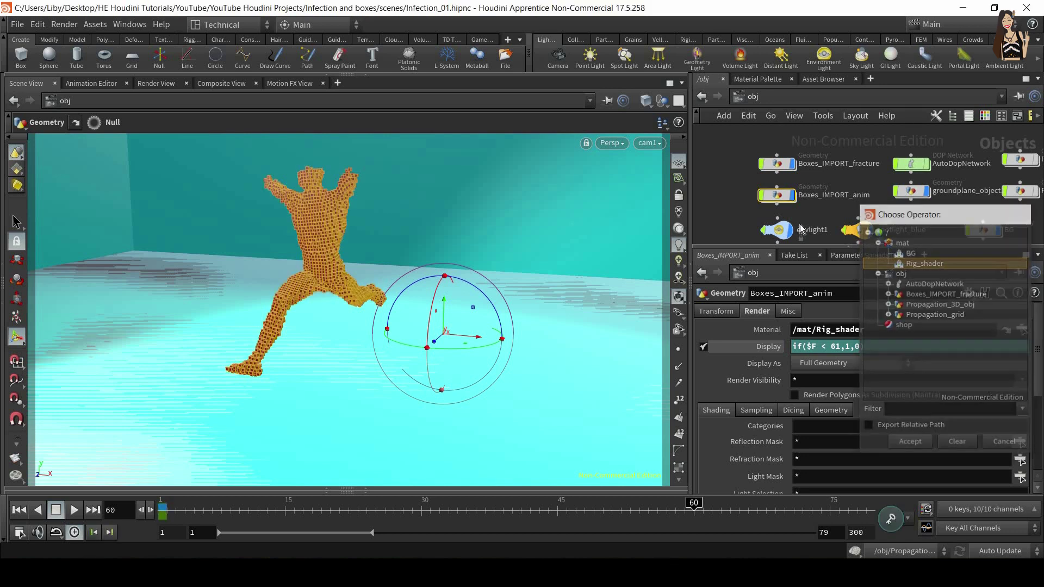
Open the Rig_shader material from the /mat materials and disable Use Point Color.
left_click(758, 80)
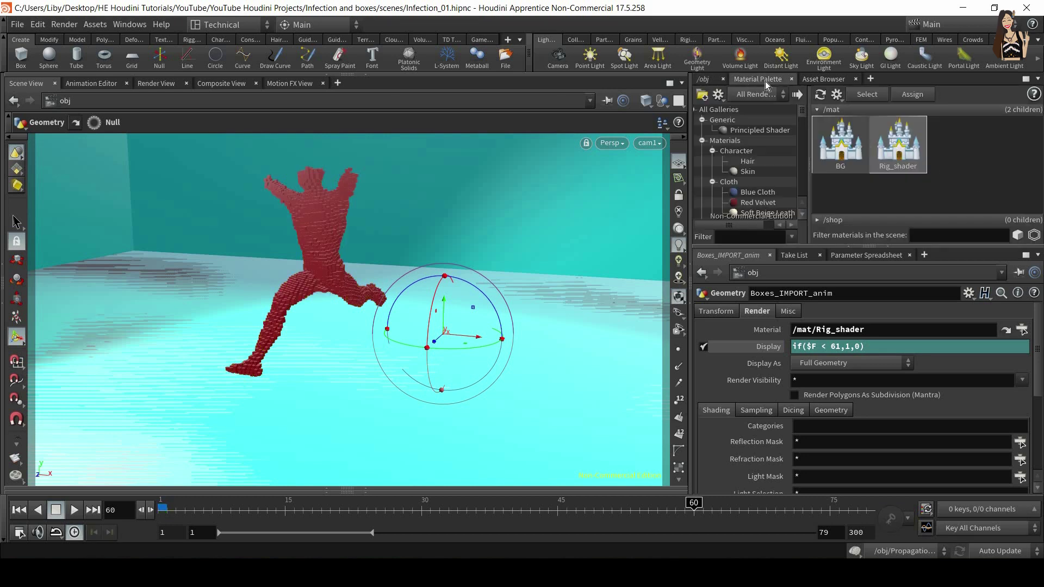
left_click(897, 148)
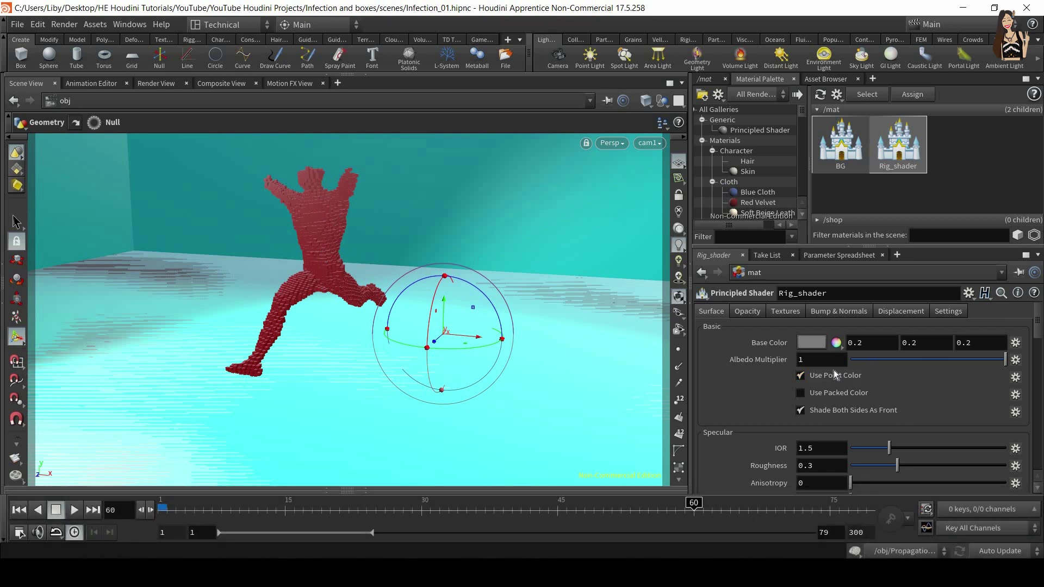
left_click(820, 376)
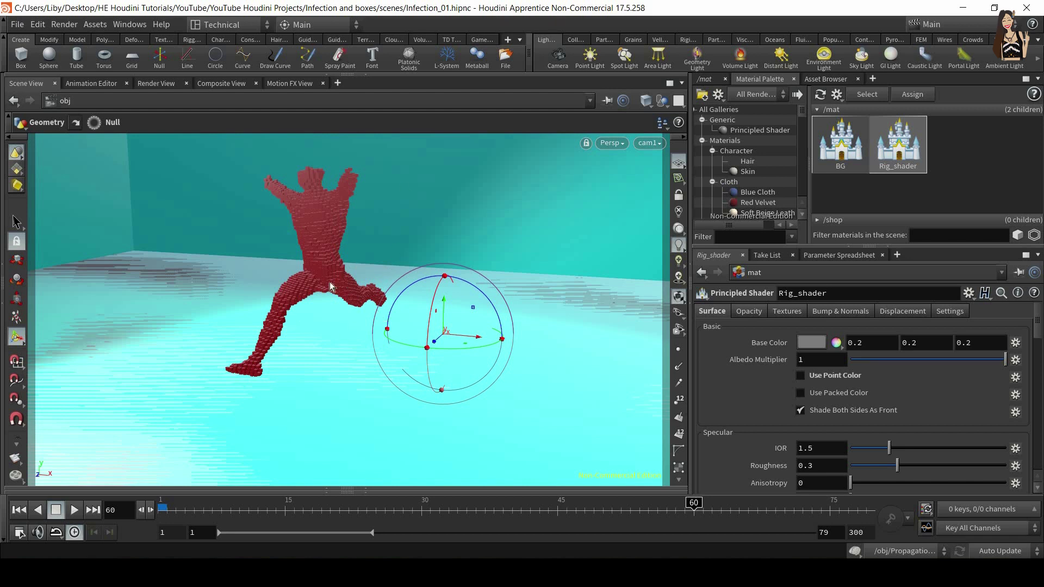
Set the base color of Rig_shader to magenta (1, 0, 1).
left_click(817, 345)
left_click(958, 279)
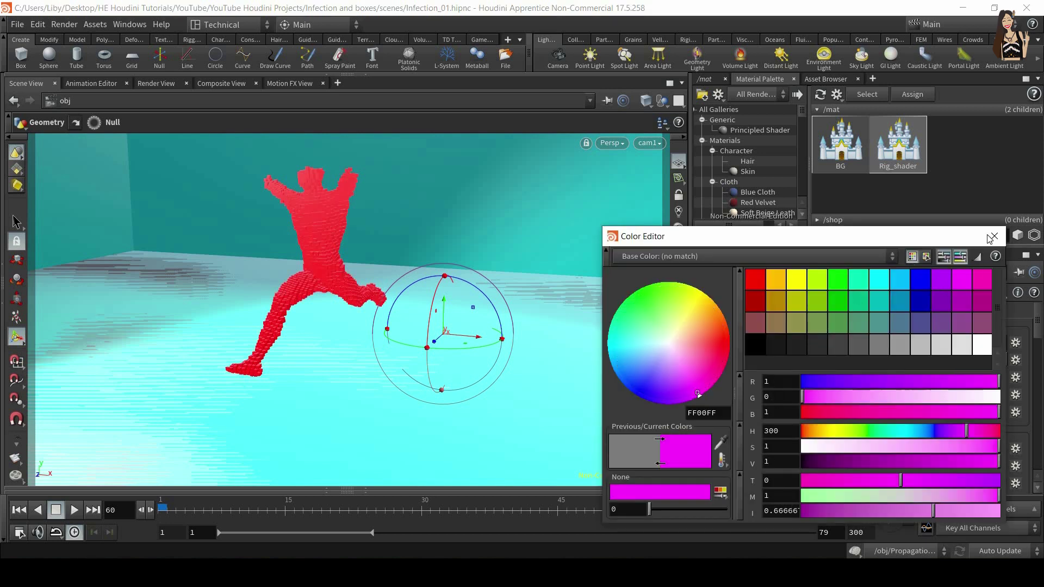
left_click(995, 235)
Set the base color of Rig_shader to yellow (1, 1, 0).
left_click(812, 342)
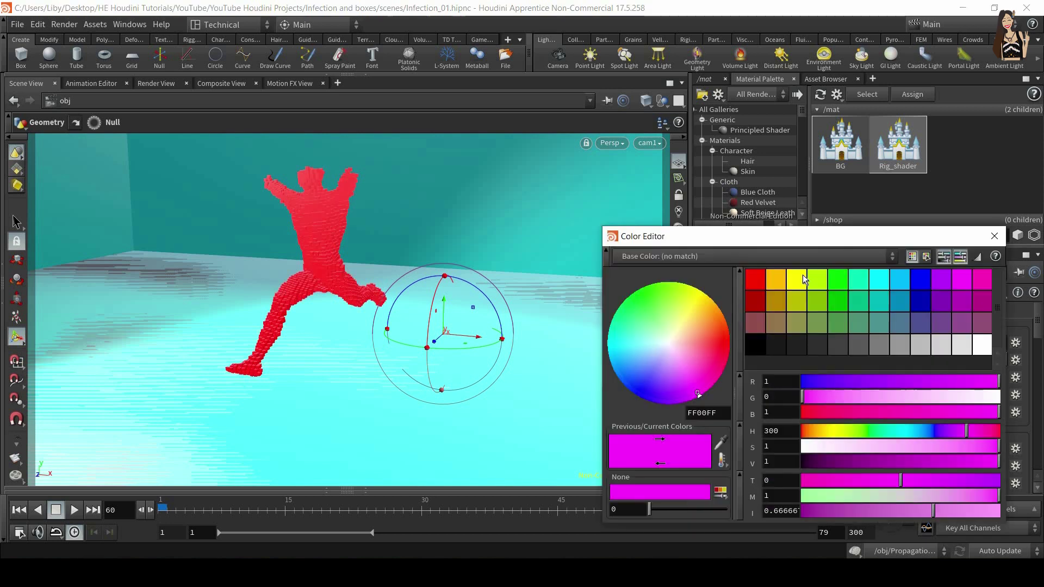
left_click(803, 278)
left_click(994, 236)
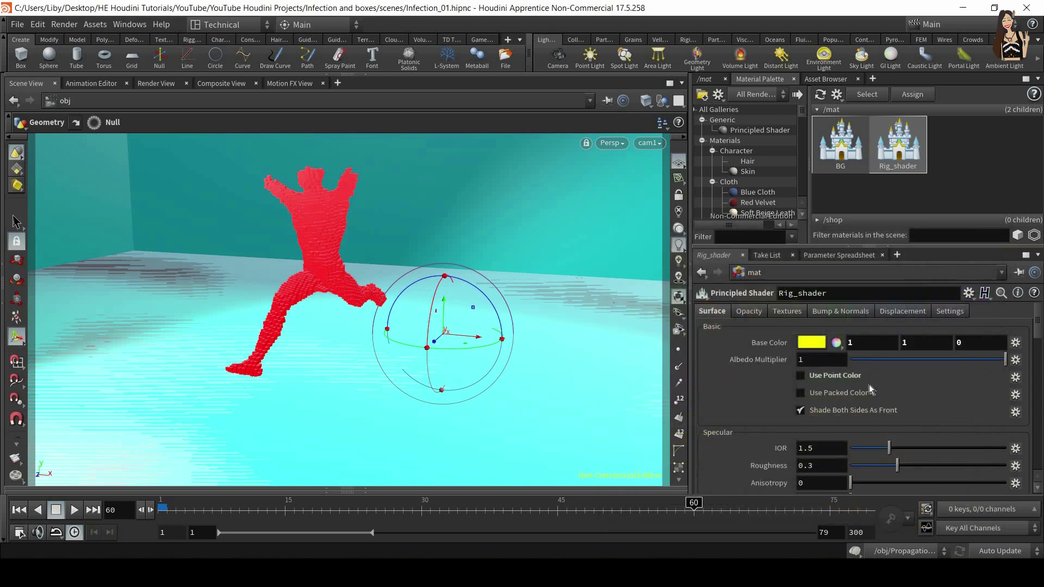
Save the scene and test-render frame 60 through cam1 with mantra_ipr.
left_click(155, 85)
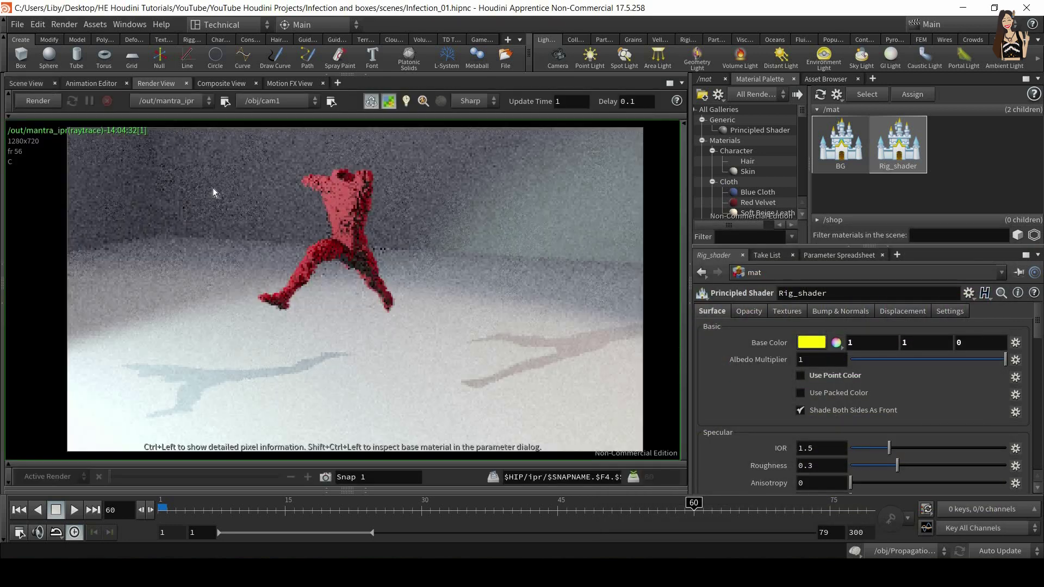
key("ctrl+s")
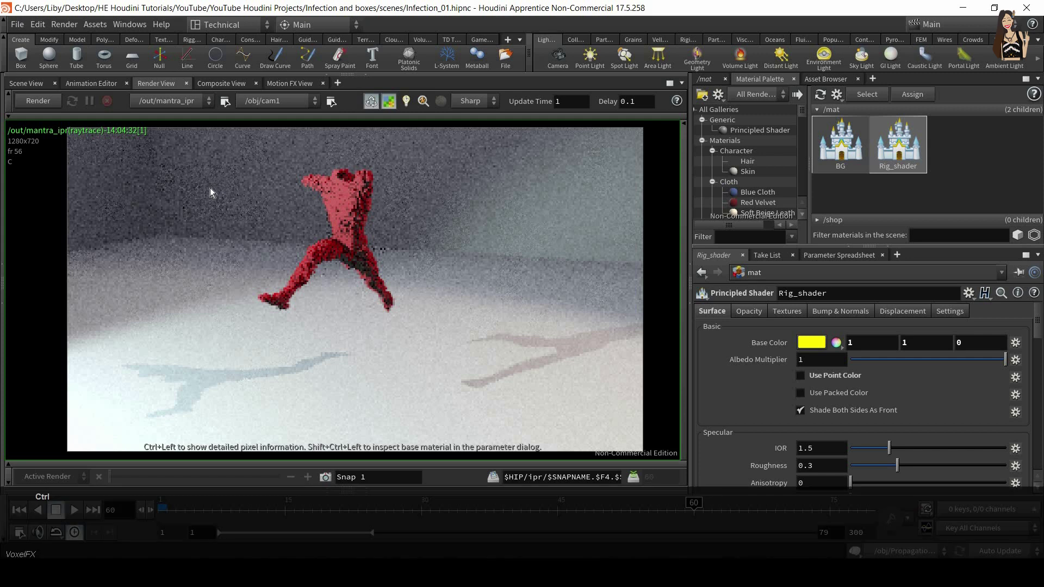
left_click(31, 105)
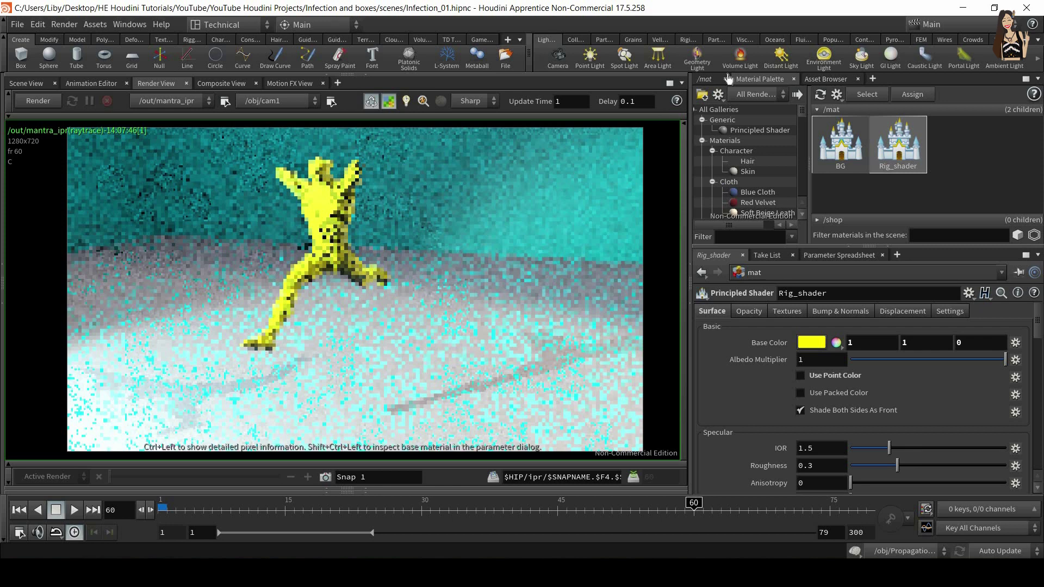
In the object network, hide groundplane_object1, comparing the scene with its display on and off, and select it.
left_click(705, 81)
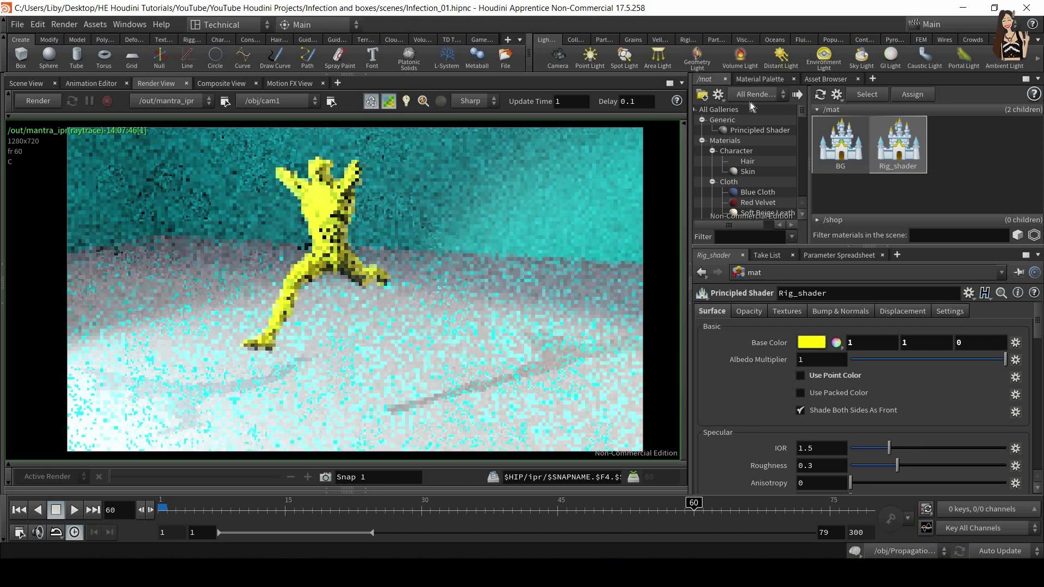
left_click(750, 97)
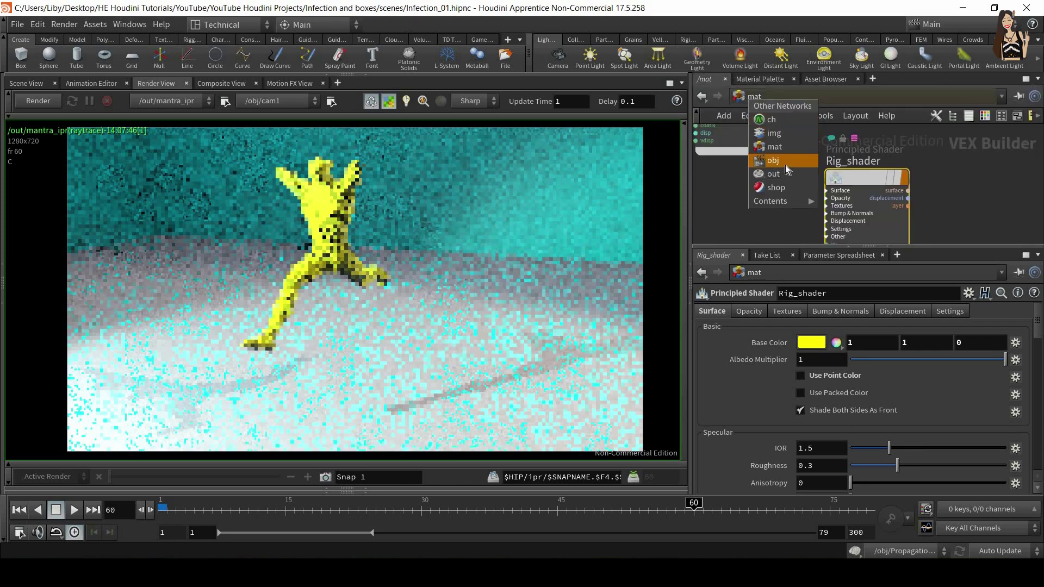
left_click(785, 165)
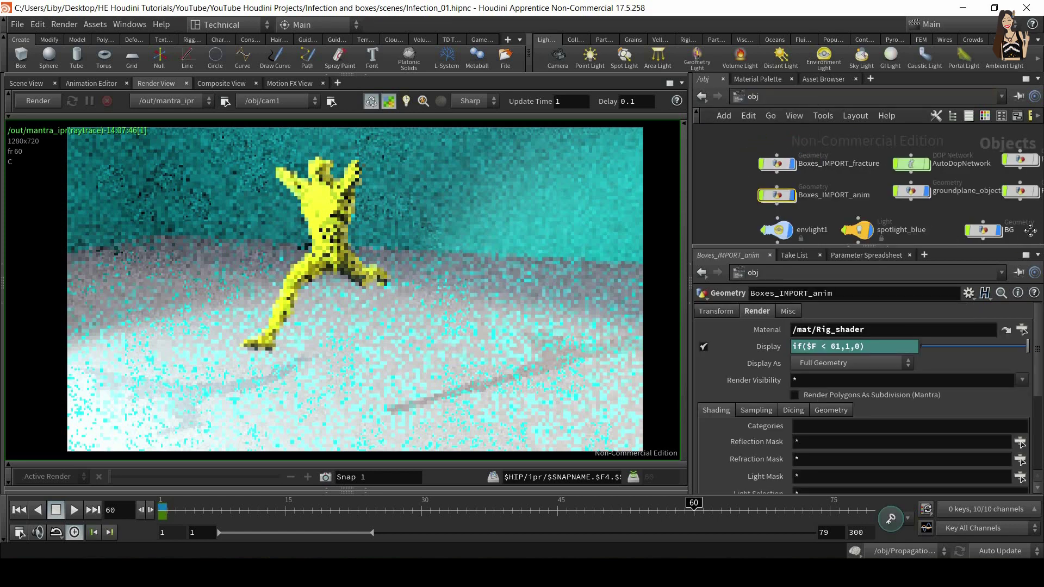
middle_click_drag(1030, 231, 1011, 219)
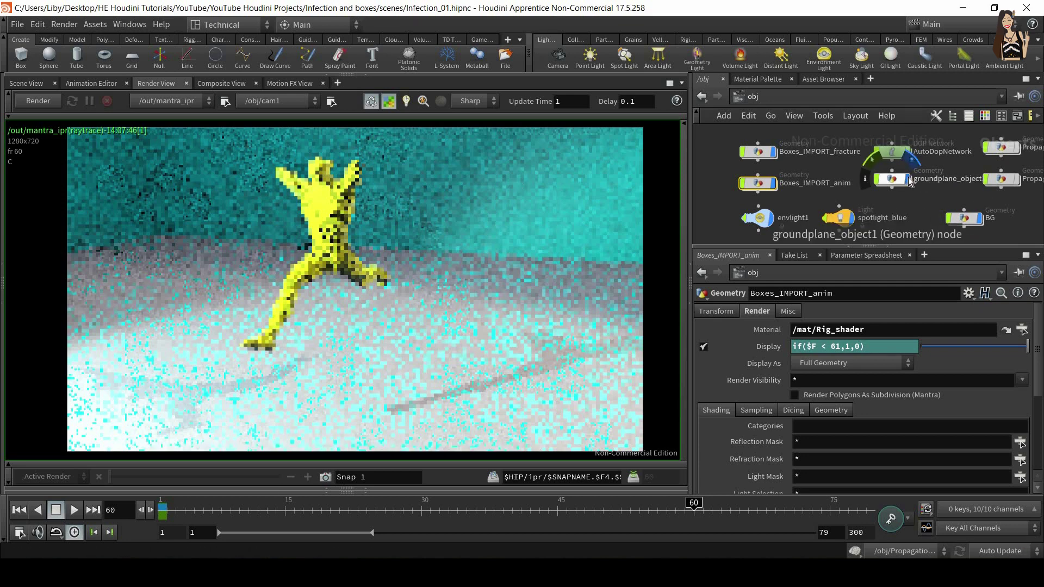
left_click(26, 84)
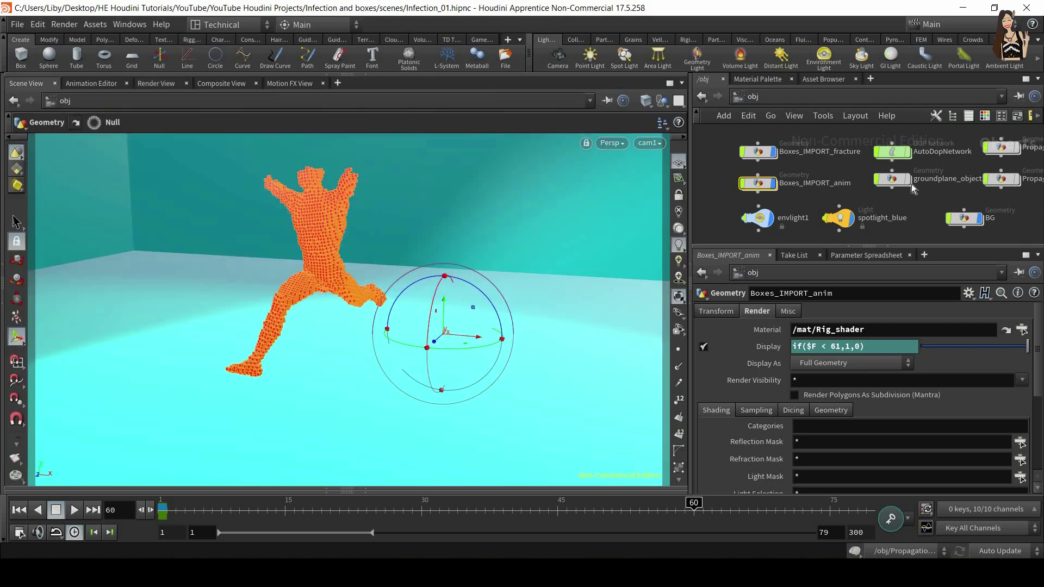
left_click(909, 179)
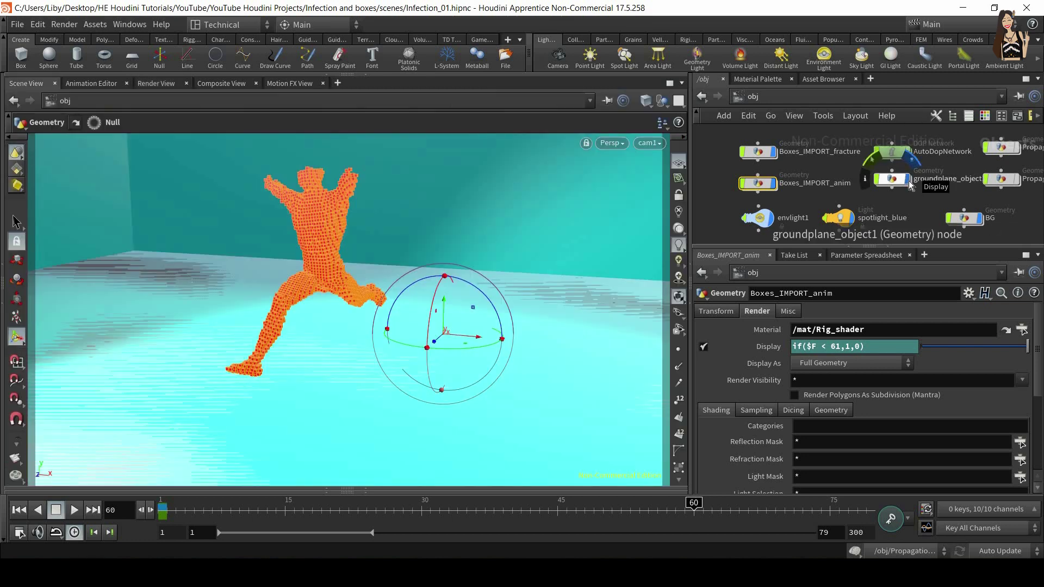
left_click(908, 181)
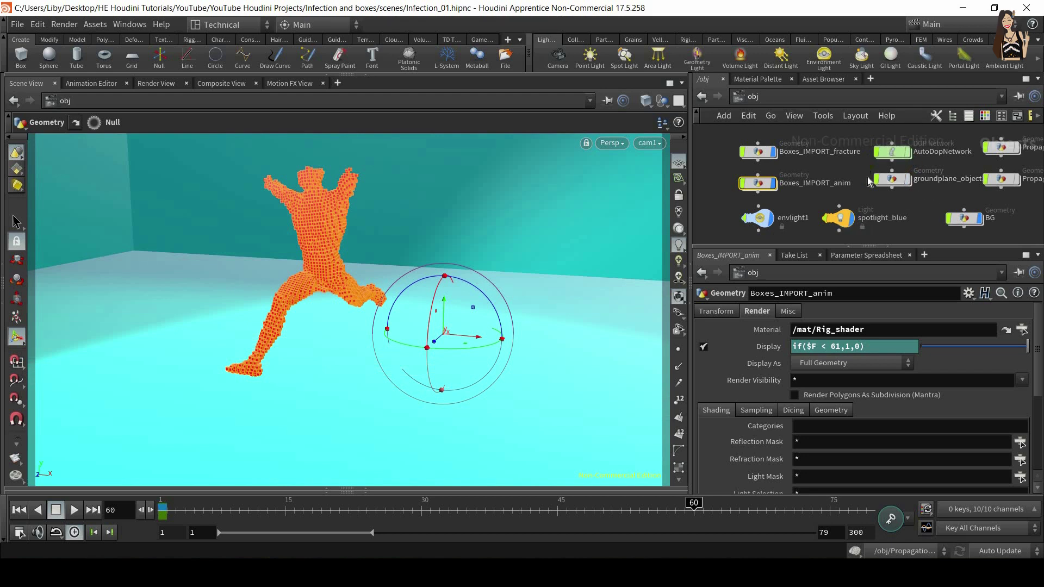
left_click(892, 180)
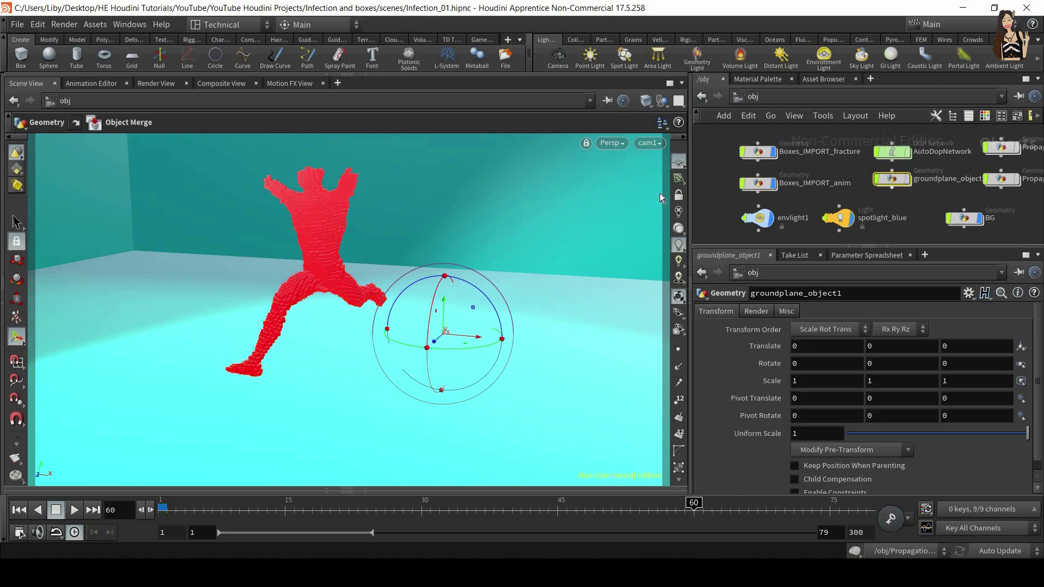
Bring back the test render and open the shadow settings of spotlight_blue.
left_click(155, 85)
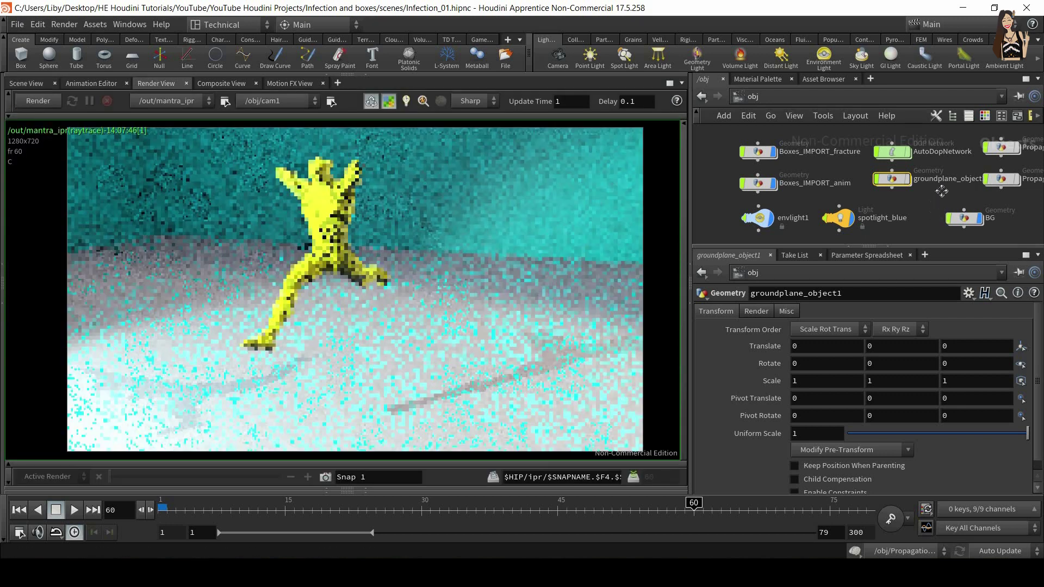
middle_click_drag(893, 228, 896, 198)
left_click(840, 187)
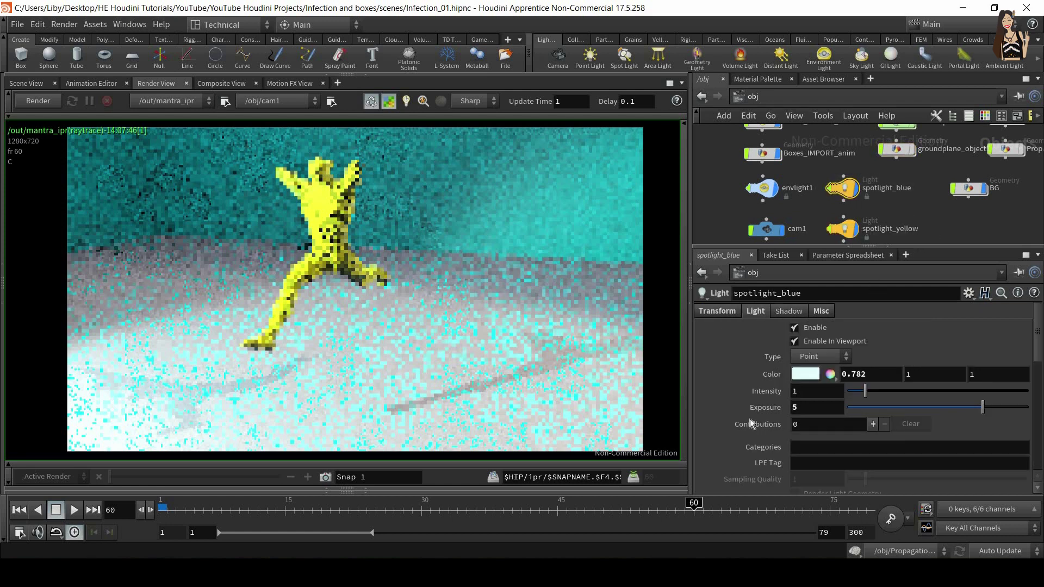
left_click(802, 314)
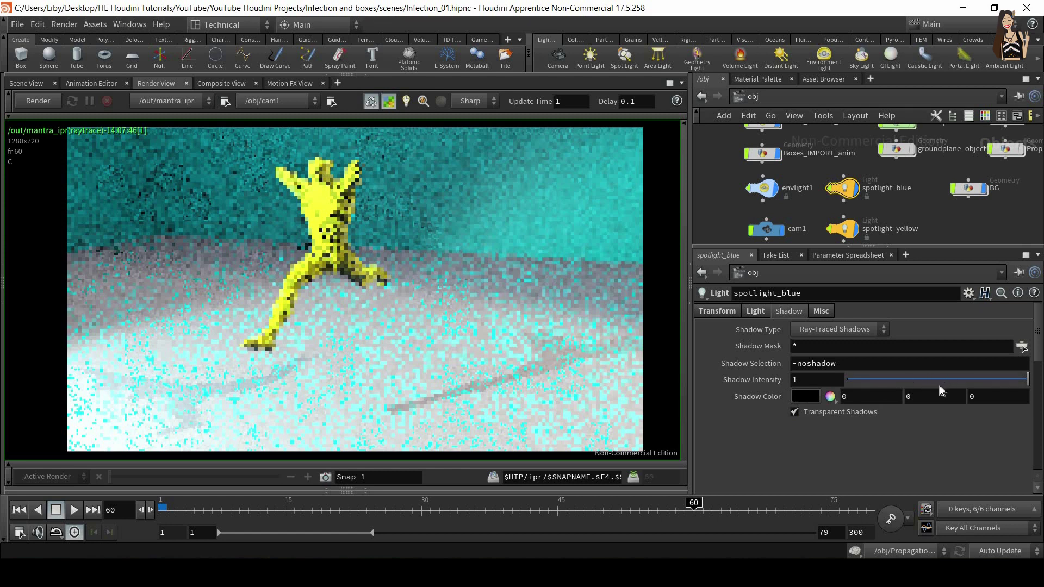
Try Depth Map Shadows as the shadow type of spotlight_blue, check its options, and restore Ray-Traced Shadows.
left_click(829, 330)
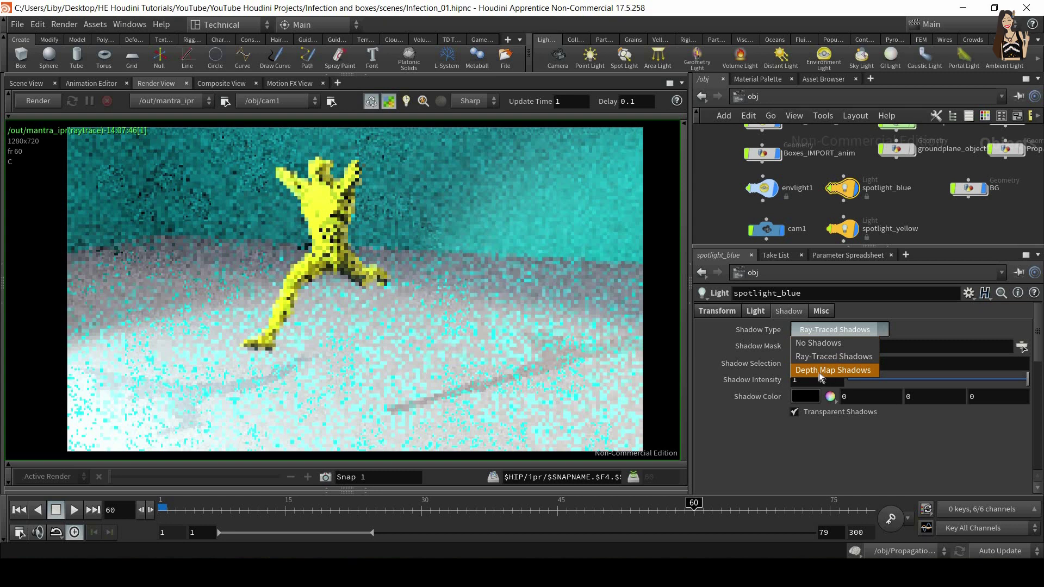
left_click(830, 371)
scroll(847, 446, "down", 2)
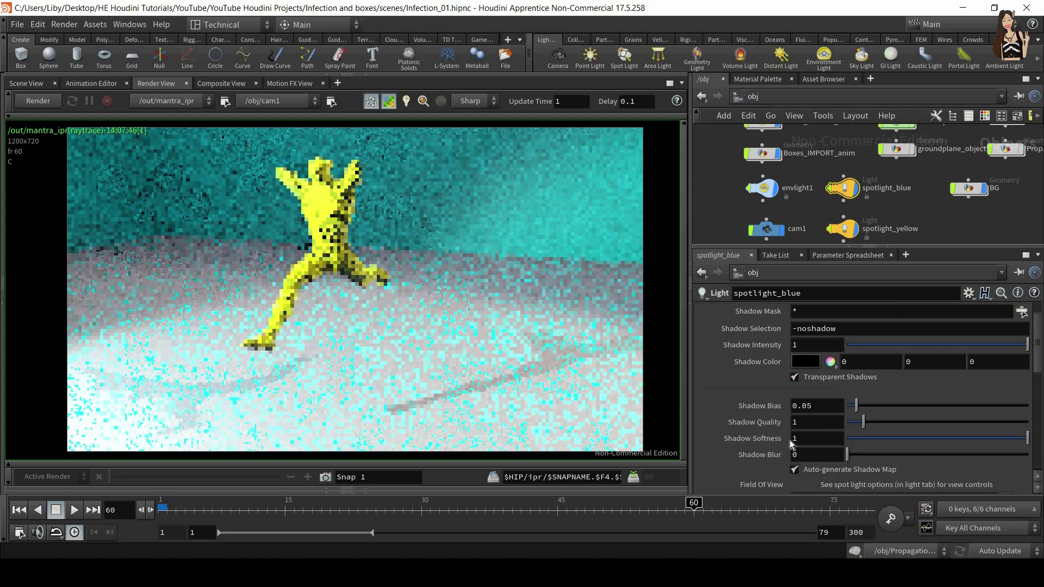
scroll(757, 455, "up", 2)
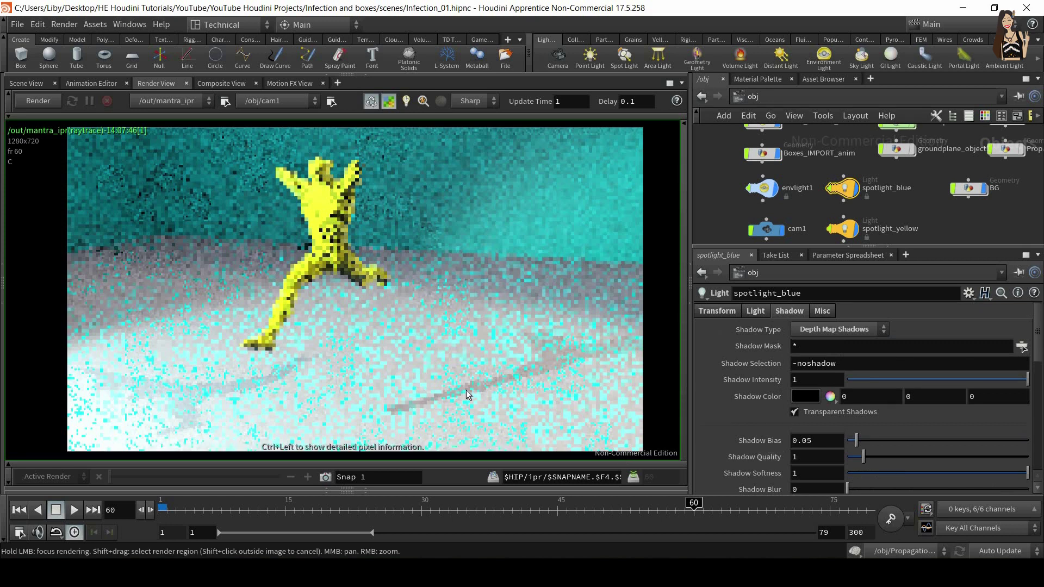
left_click(847, 331)
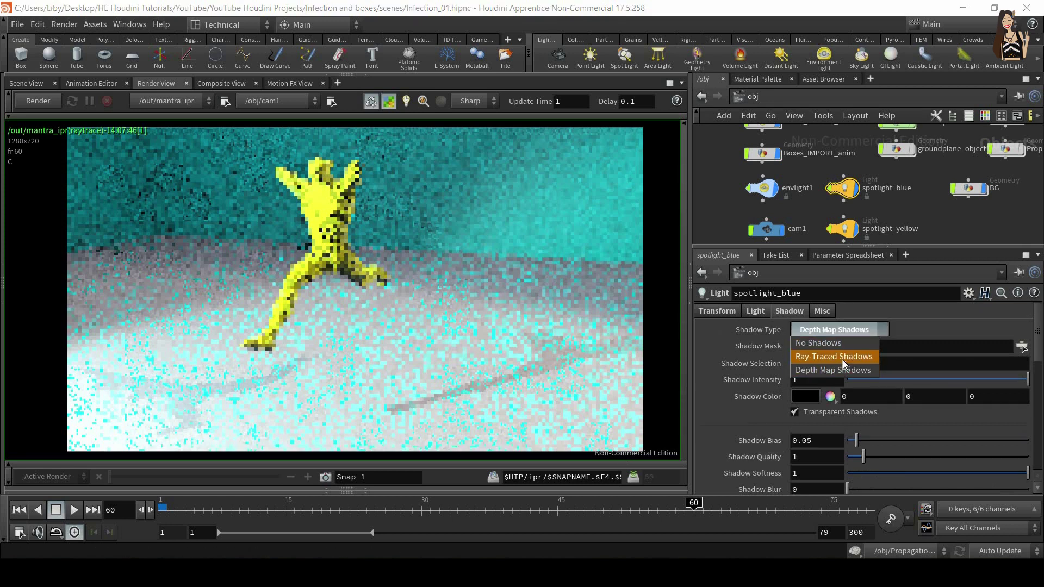
left_click(843, 360)
Set the shadow color of spotlight_blue to pink (1, 0, 0.5).
left_click(807, 398)
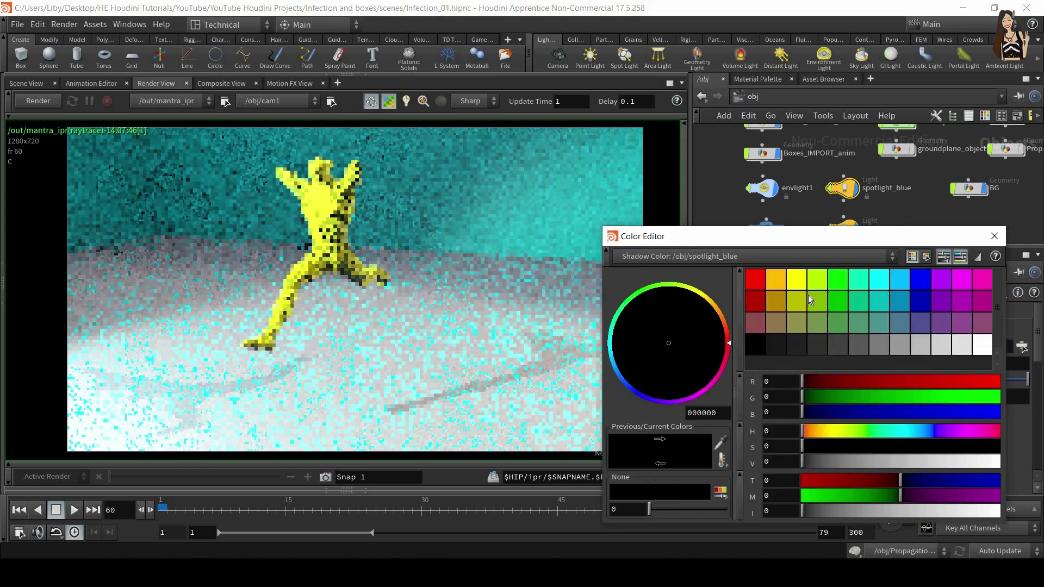
left_click(753, 278)
left_click(983, 279)
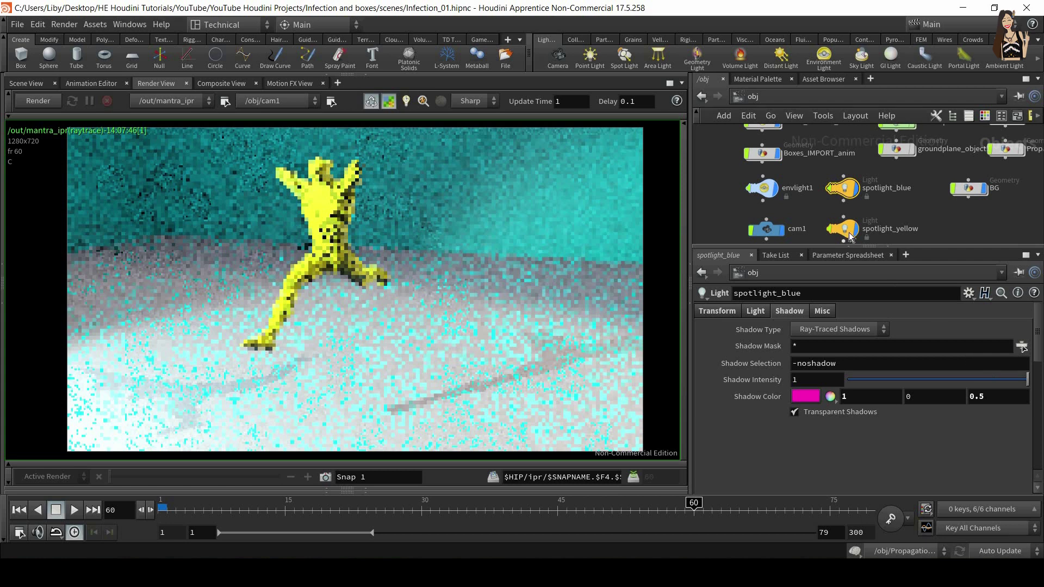
Set the shadow color of spotlight_yellow to pink (1, 0, 0.5) and rerun the test render.
left_click(843, 229)
left_click(806, 308)
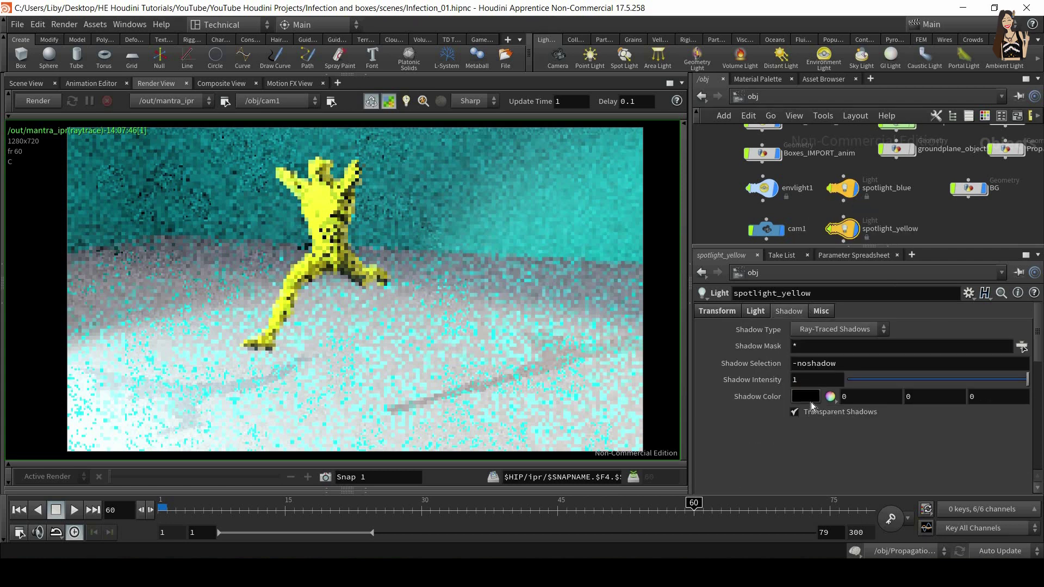
left_click(806, 412)
left_click(806, 412)
left_click(805, 397)
left_click(988, 276)
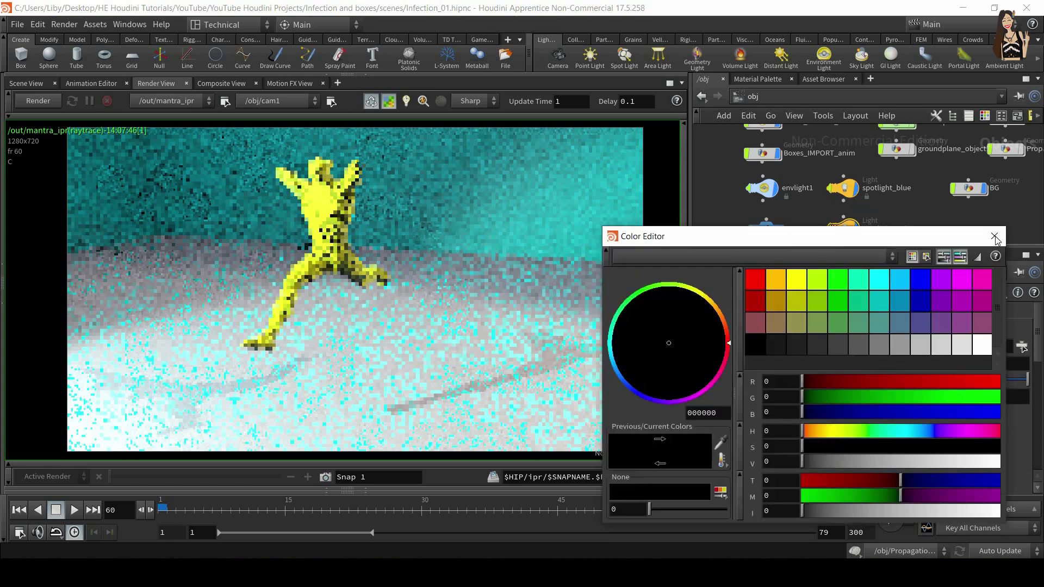
left_click(995, 237)
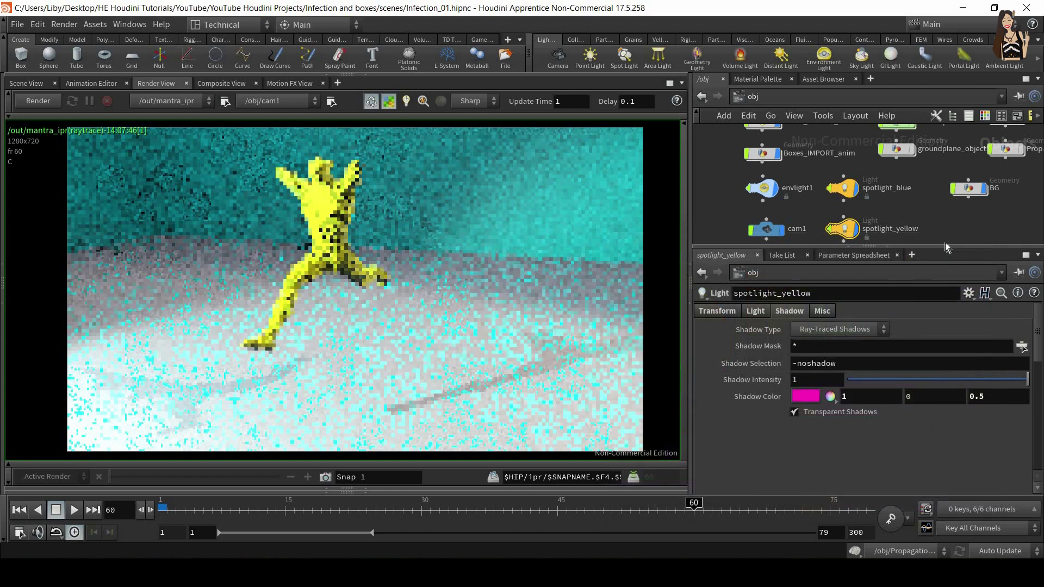
left_click(36, 103)
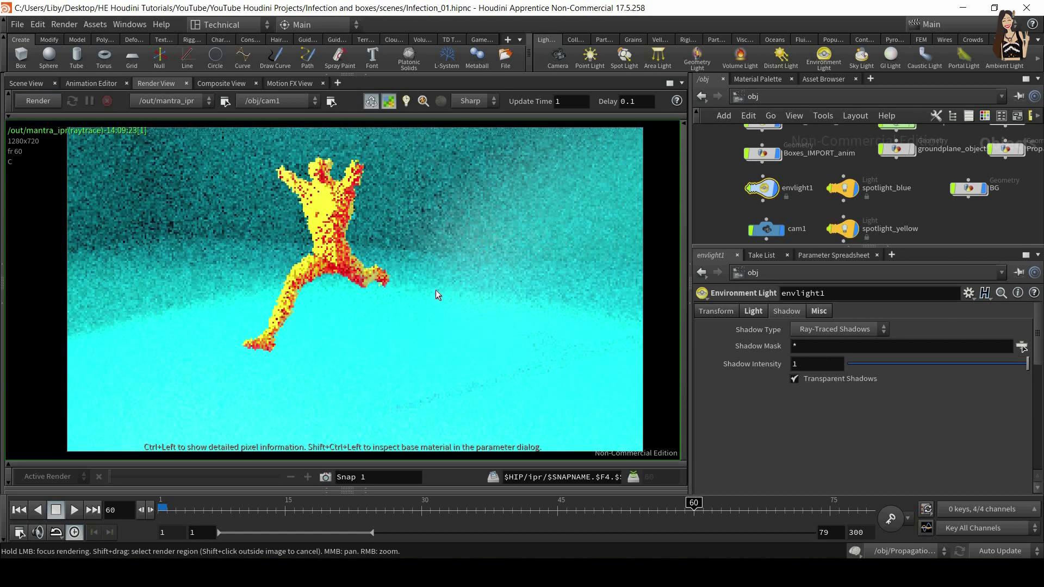
Set the light exposure of spotlight_blue to 3.
left_click(848, 188)
left_click(749, 314)
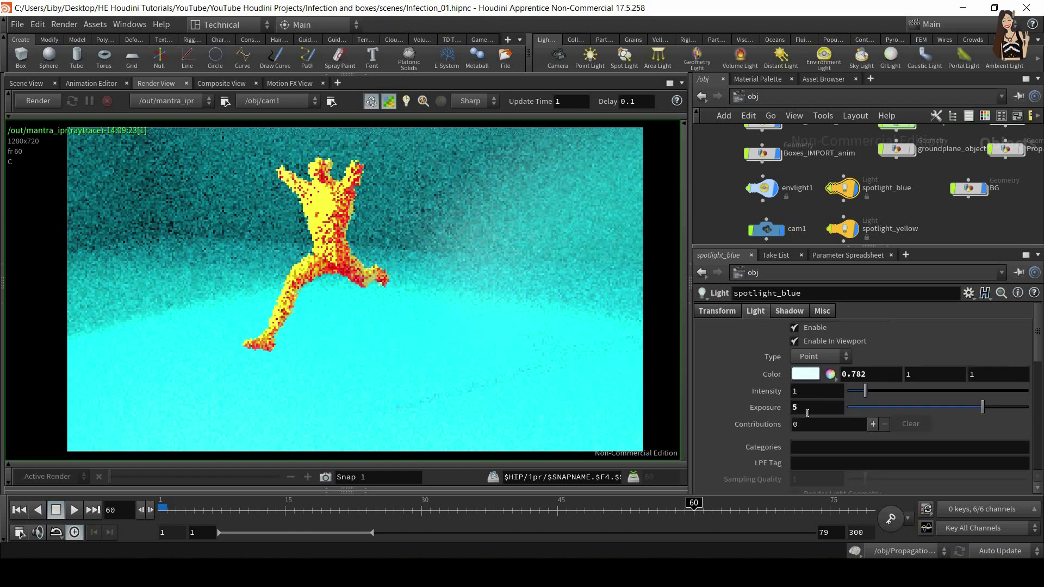
left_click_drag(811, 412, 768, 405)
key("Return")
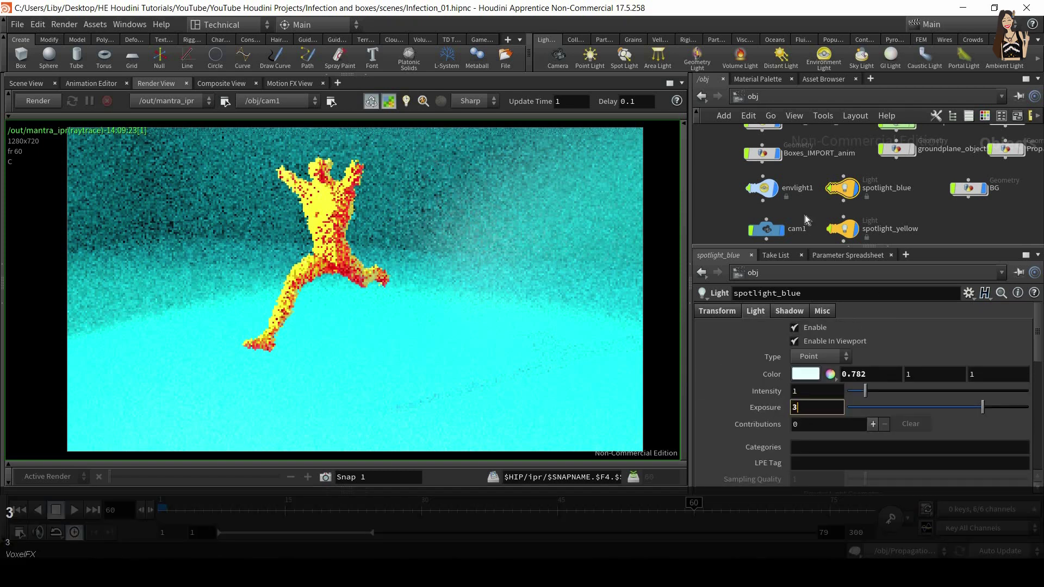
Set the light exposure of spotlight_yellow to 2.
left_click(843, 229)
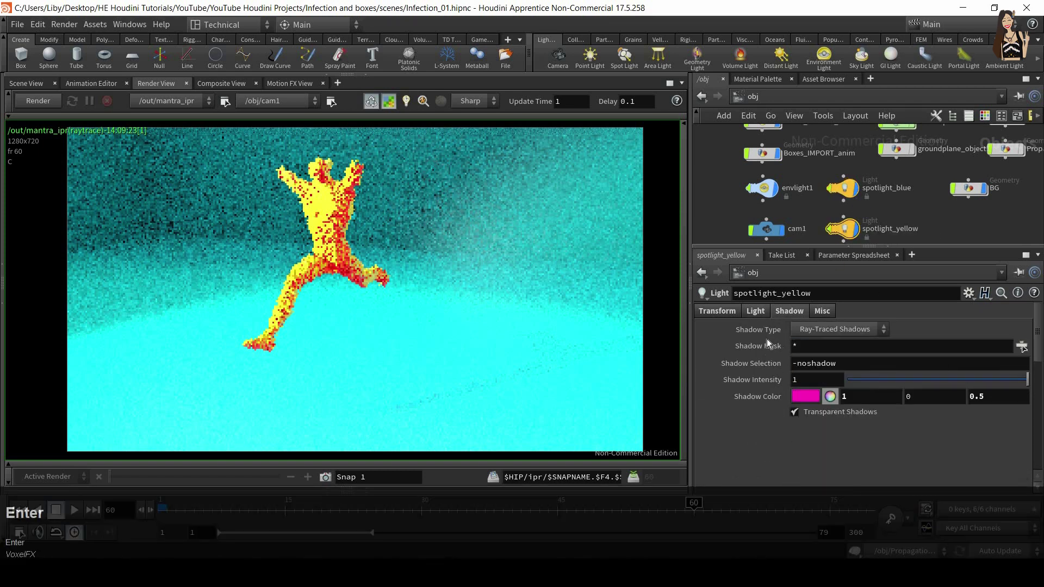
left_click(758, 312)
left_click_drag(810, 408, 761, 411)
type("2")
key("Return")
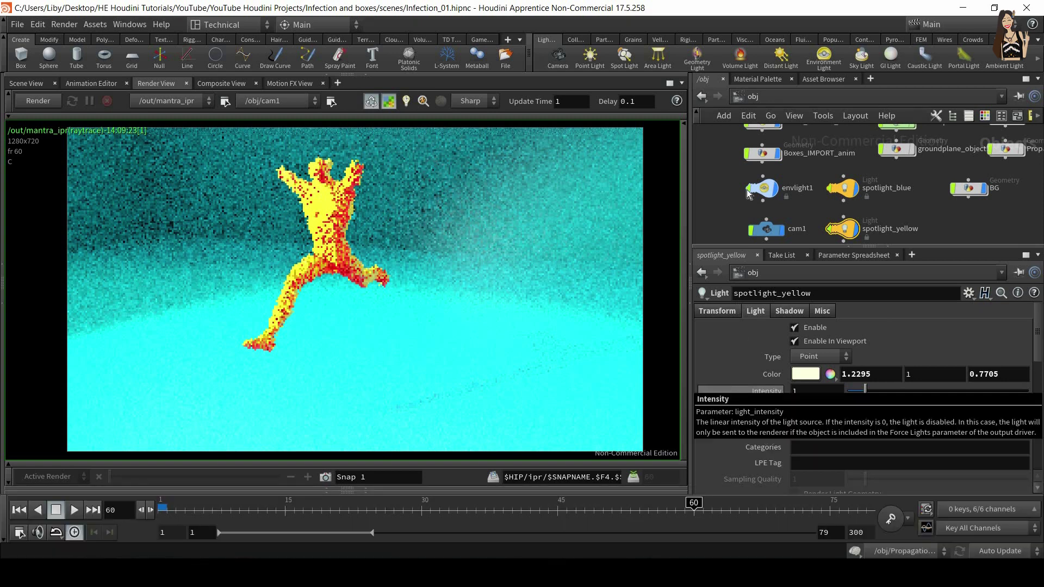
Switch from the object network to the out network and select the mantra_ipr render node.
left_click(753, 97)
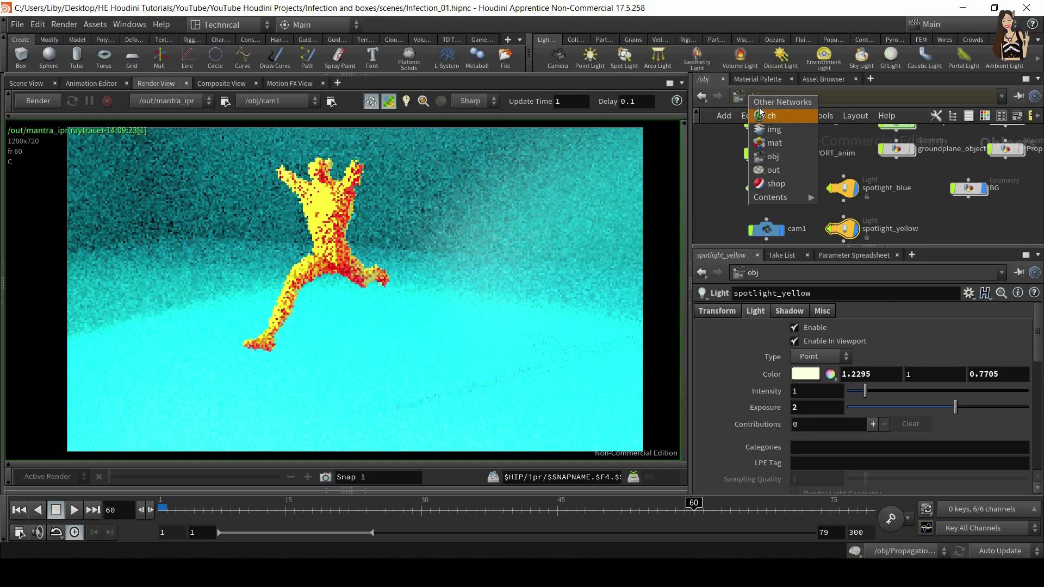
left_click(744, 103)
left_click(746, 98)
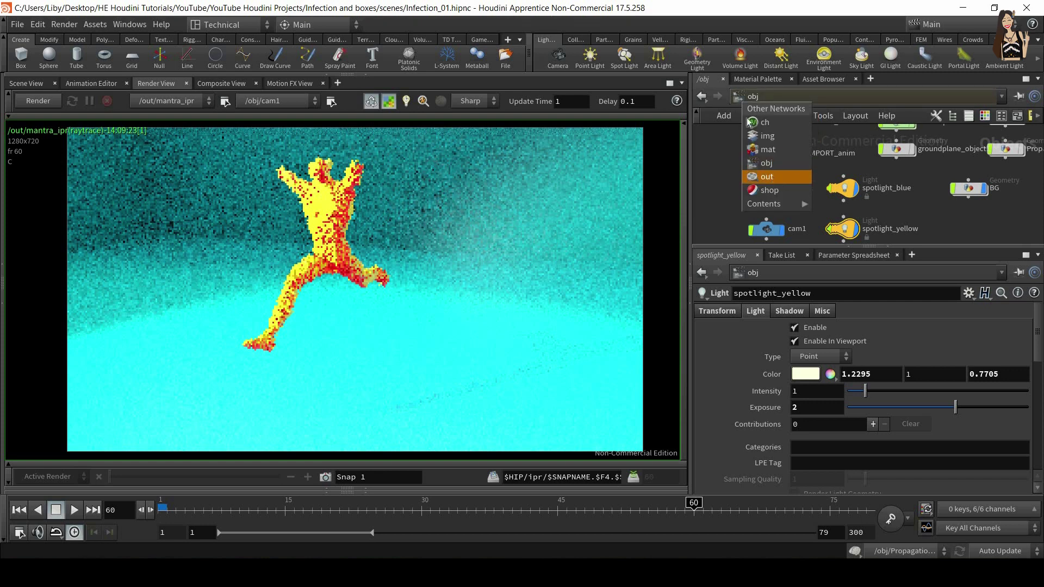
left_click(743, 96)
left_click(743, 96)
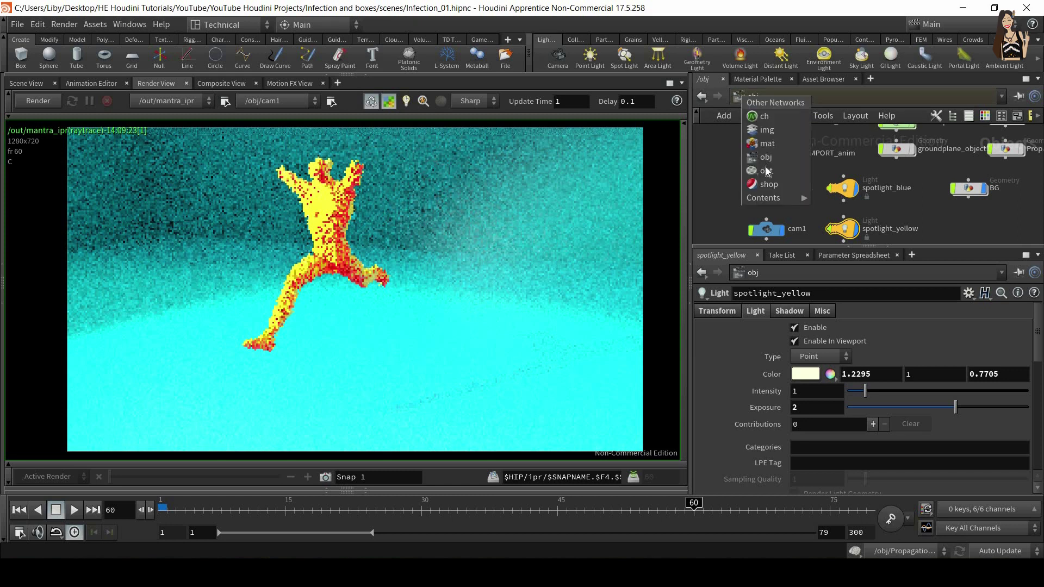
left_click(777, 171)
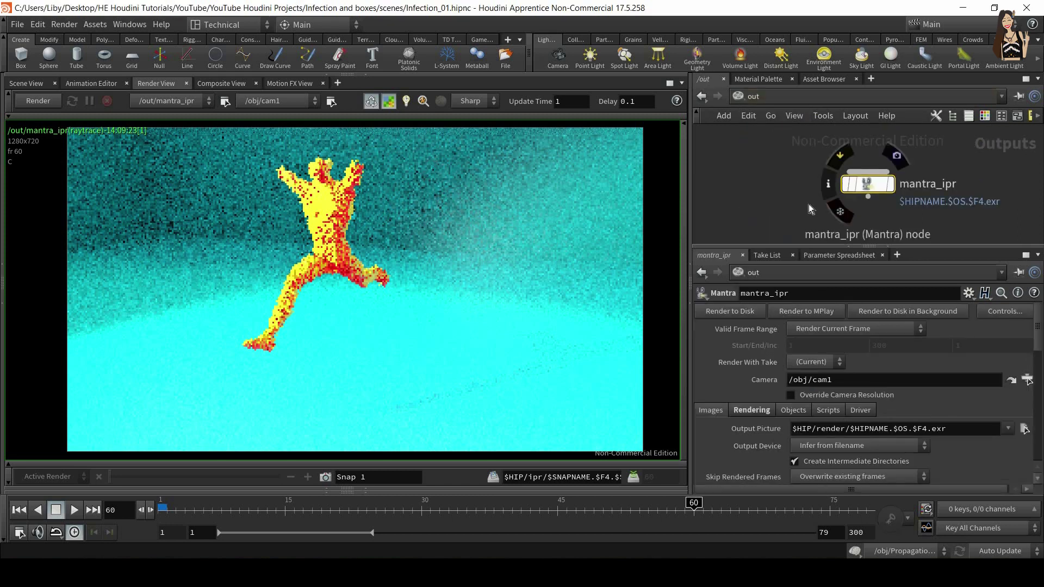
left_click_drag(871, 189, 866, 182)
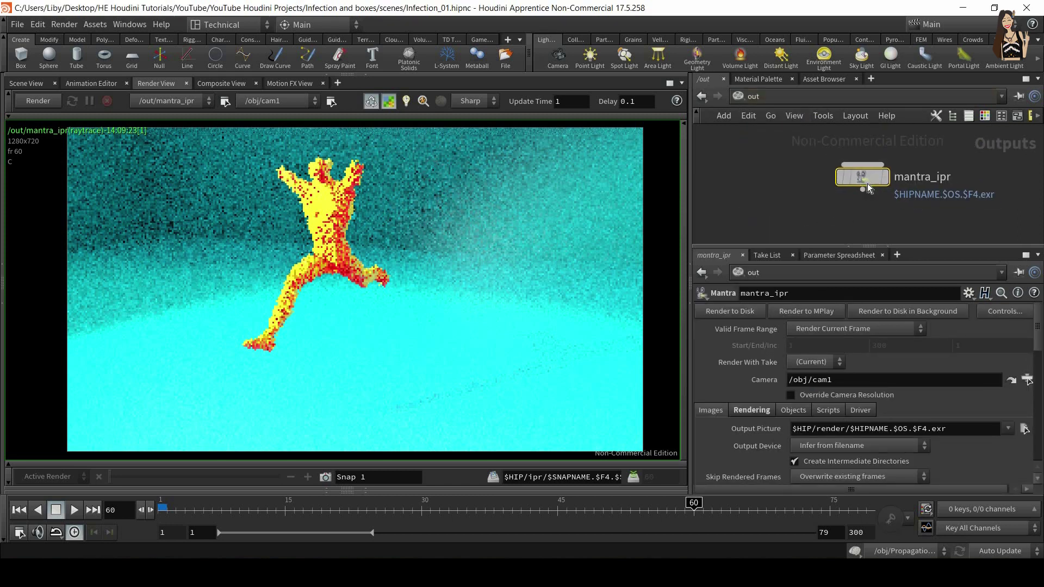
scroll(870, 182, "up", 2)
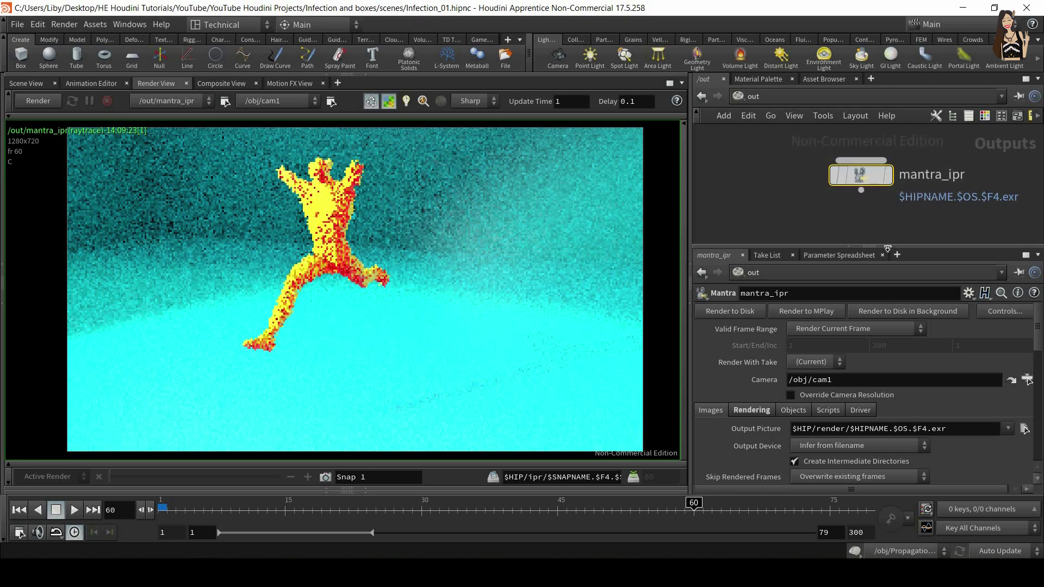
Enlarge the parameter area of mantra_ipr and choose cam1 as its render camera.
left_click_drag(888, 247, 887, 216)
left_click_drag(864, 170, 858, 173)
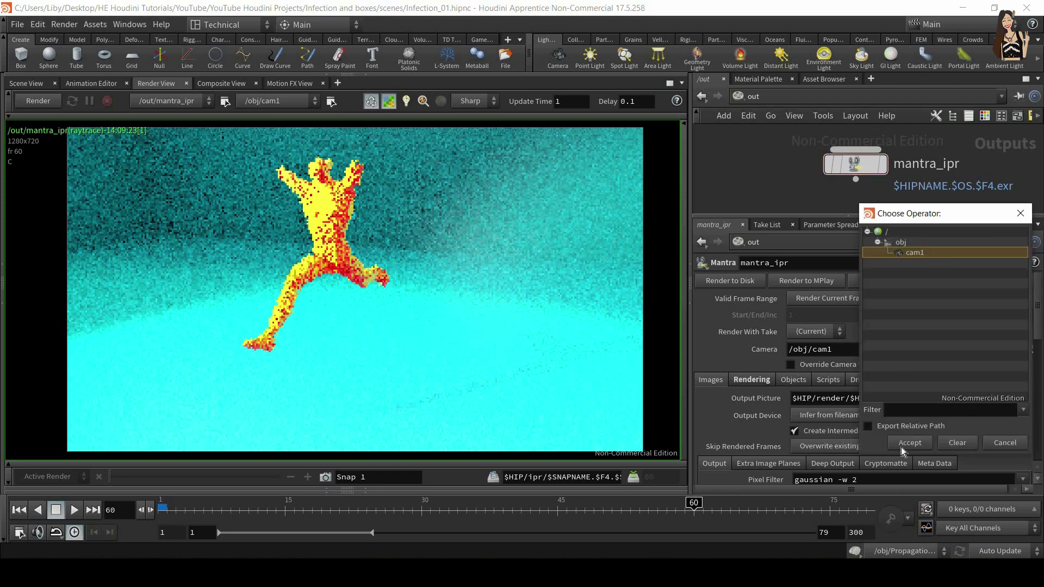
left_click(908, 439)
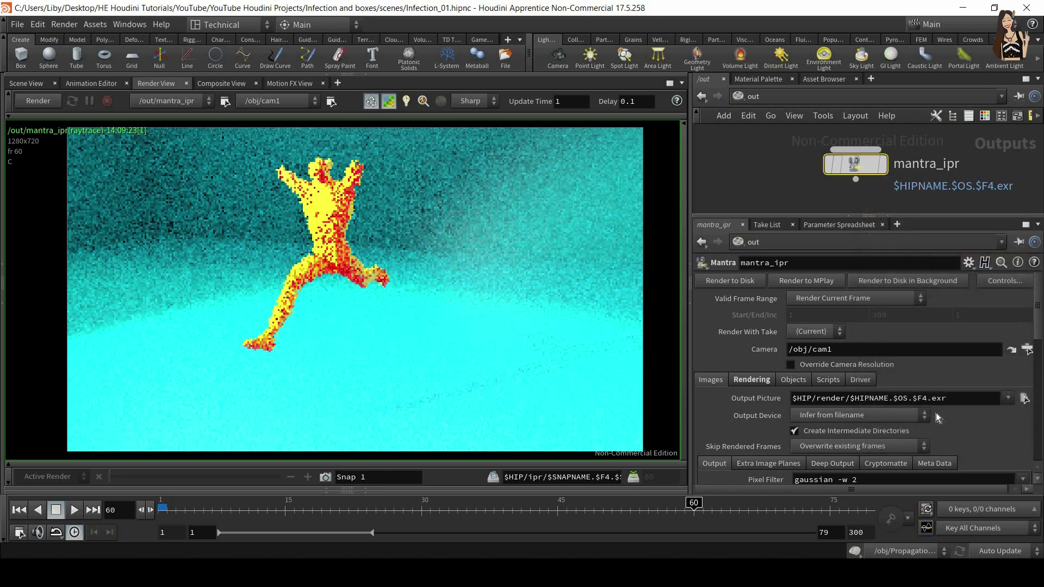
Set the valid frame range of mantra_ipr to Render Frame Range and try to change its end frame.
left_click(849, 303)
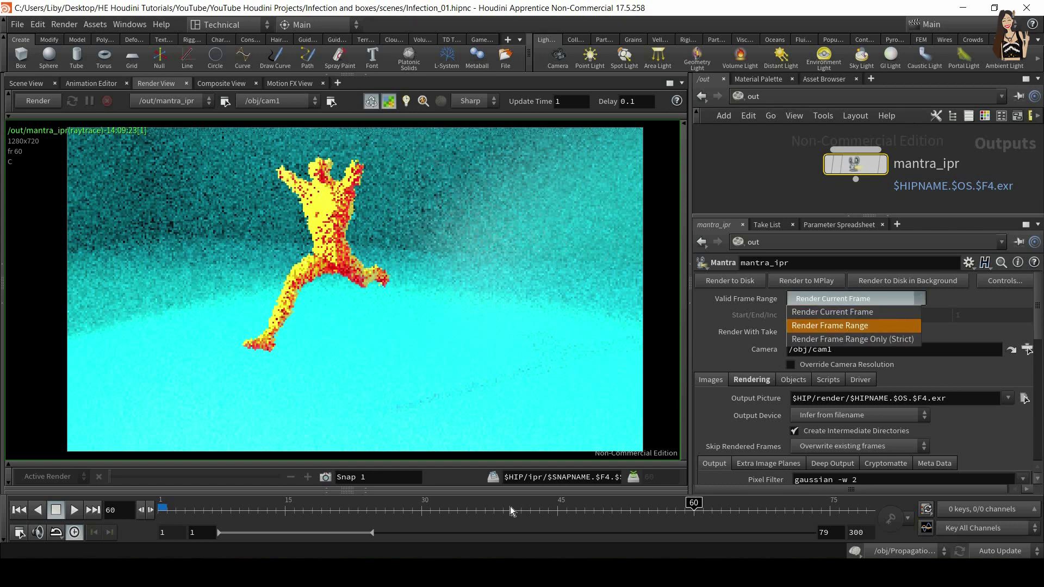
left_click(854, 330)
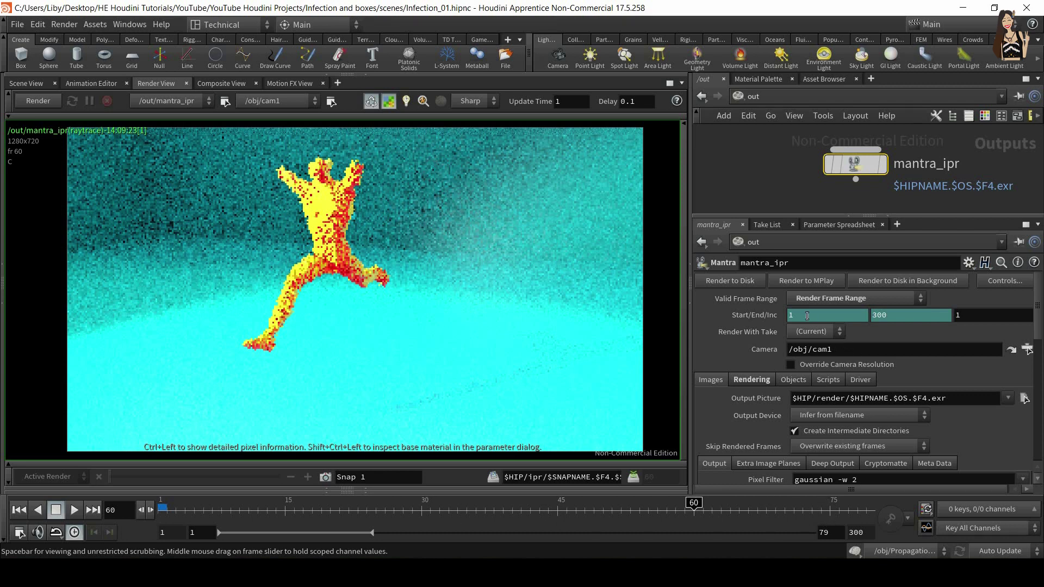
left_click_drag(905, 316, 857, 326)
type("779")
key("Return")
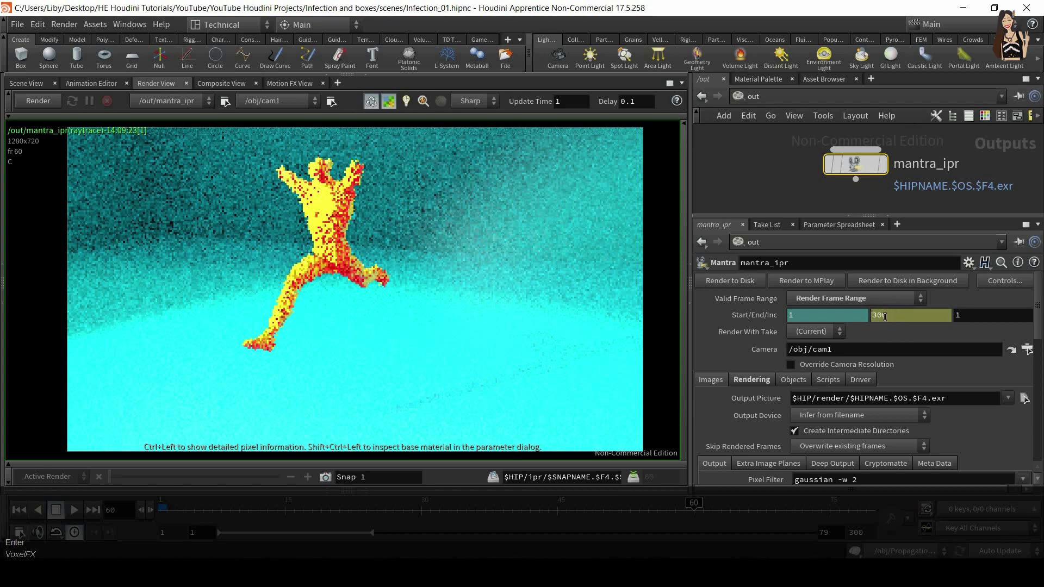
Delete the channels on the Start/End/Inc parameter of mantra_ipr and set the end frame to 79.
right_click(749, 315)
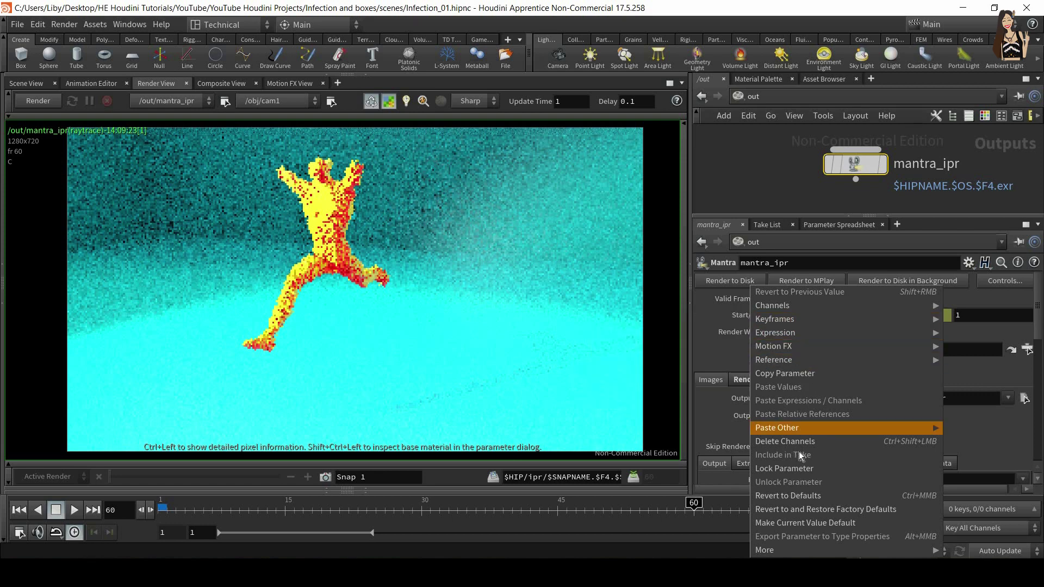
left_click(782, 442)
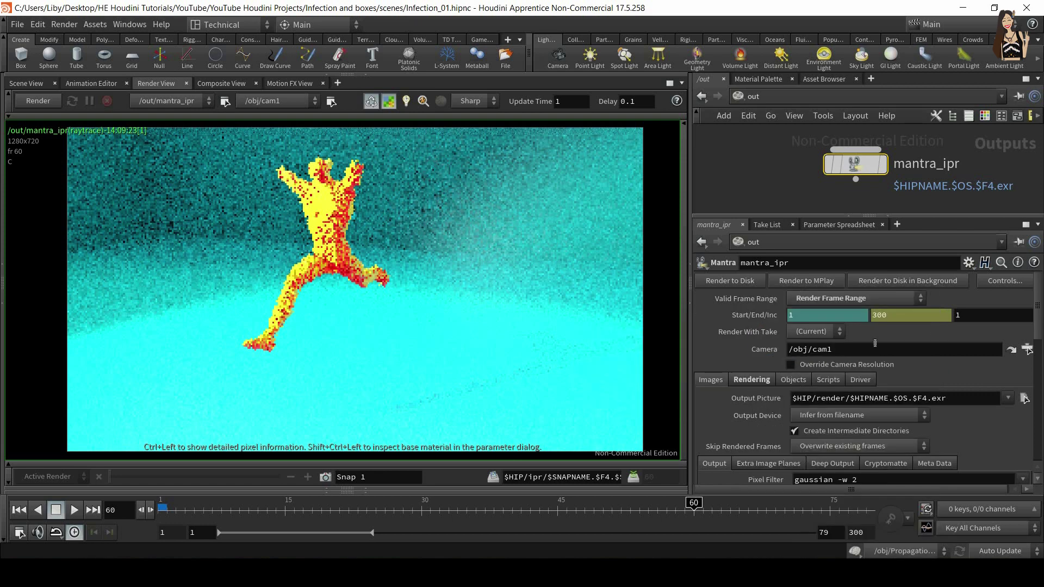
type("79")
key("Return")
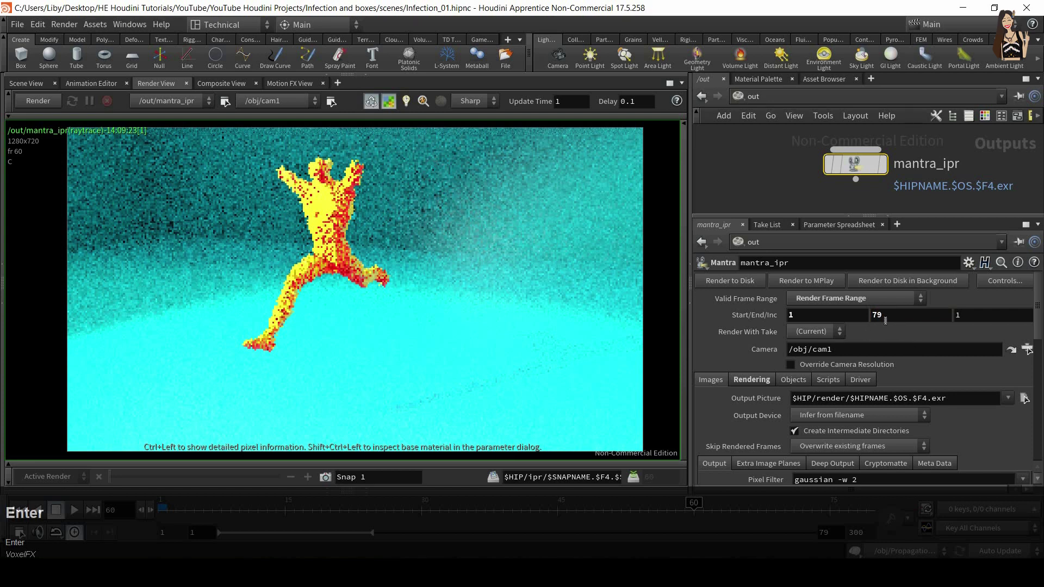
key("Return")
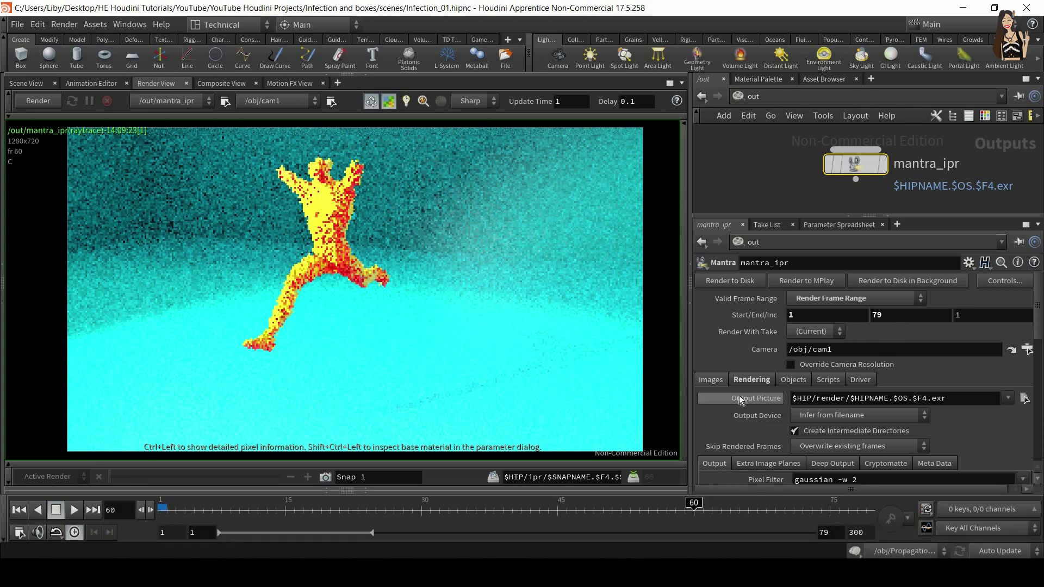
Examine the Mantra rendering settings, including the engine, pixel samples, ray samples, noise level and quality values.
scroll(739, 359, "down", 2)
scroll(741, 321, "down", 2)
left_click(741, 312)
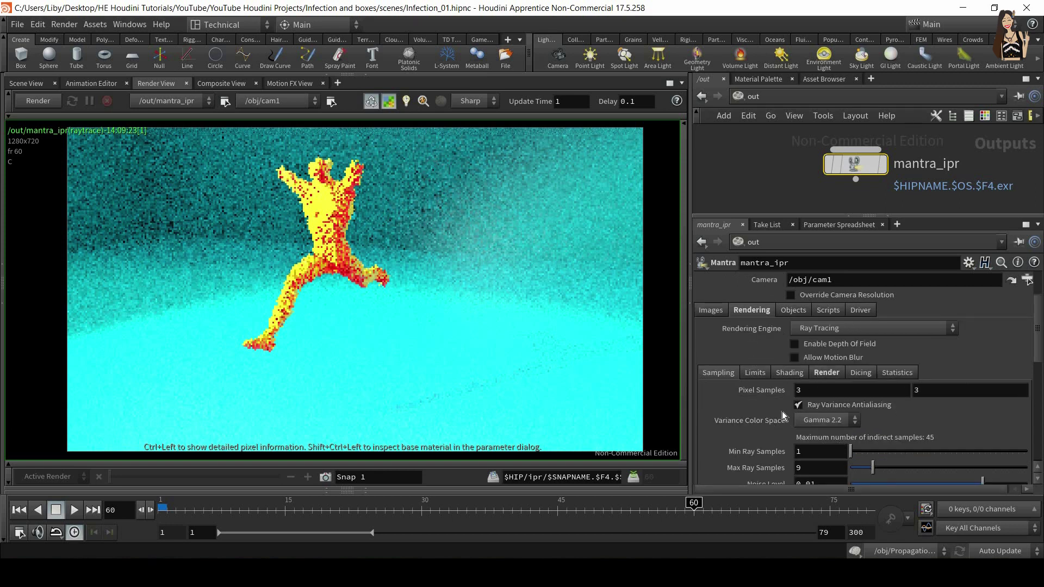
scroll(822, 375, "down", 1)
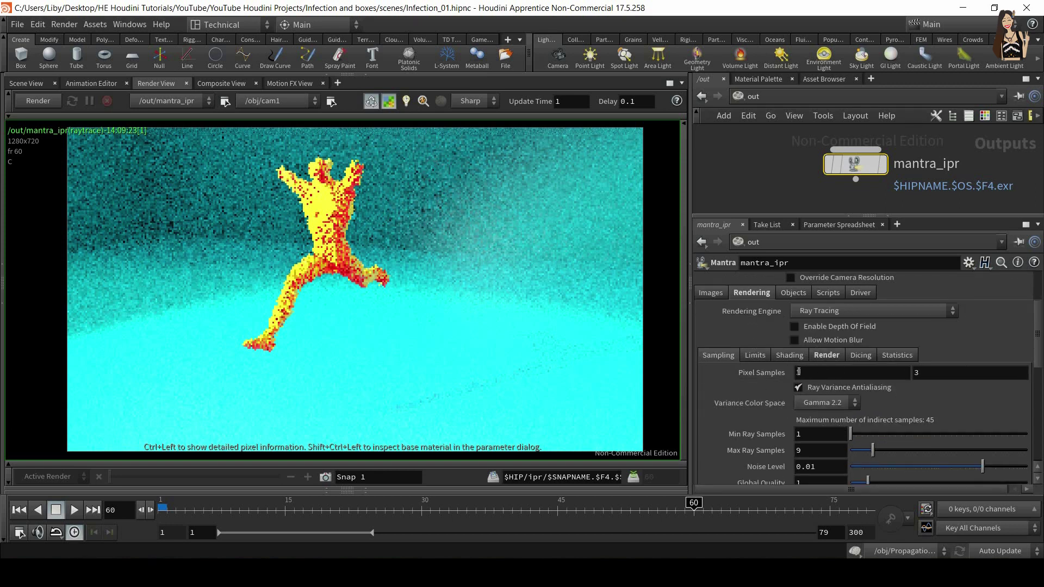
scroll(761, 399, "up", 2)
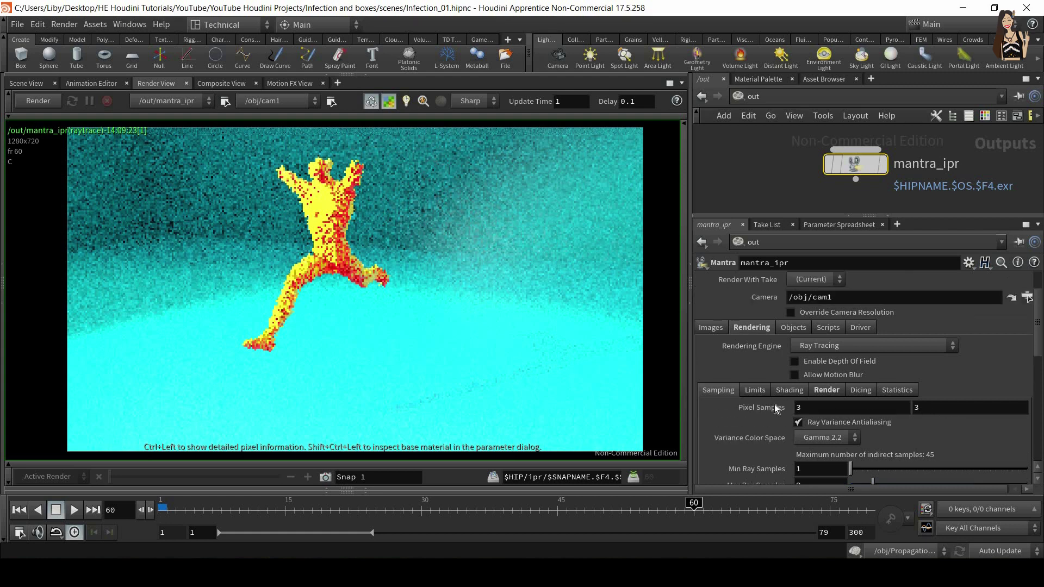
scroll(775, 407, "down", 4)
scroll(771, 443, "down", 1)
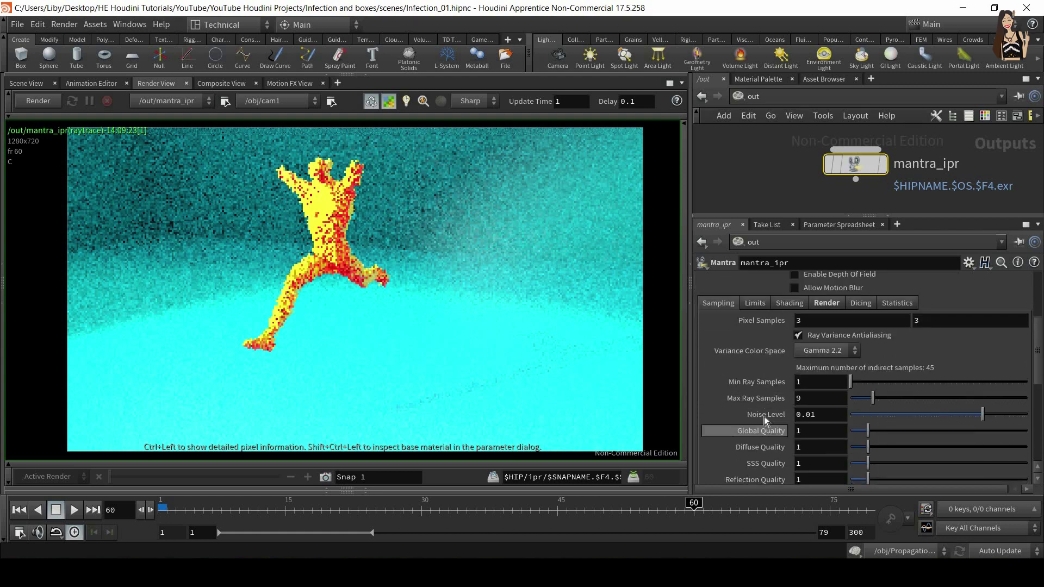
Browse for the output picture location of mantra_ipr and create a folder named Render inside $JOB.
scroll(765, 417, "up", 7)
left_click(712, 365)
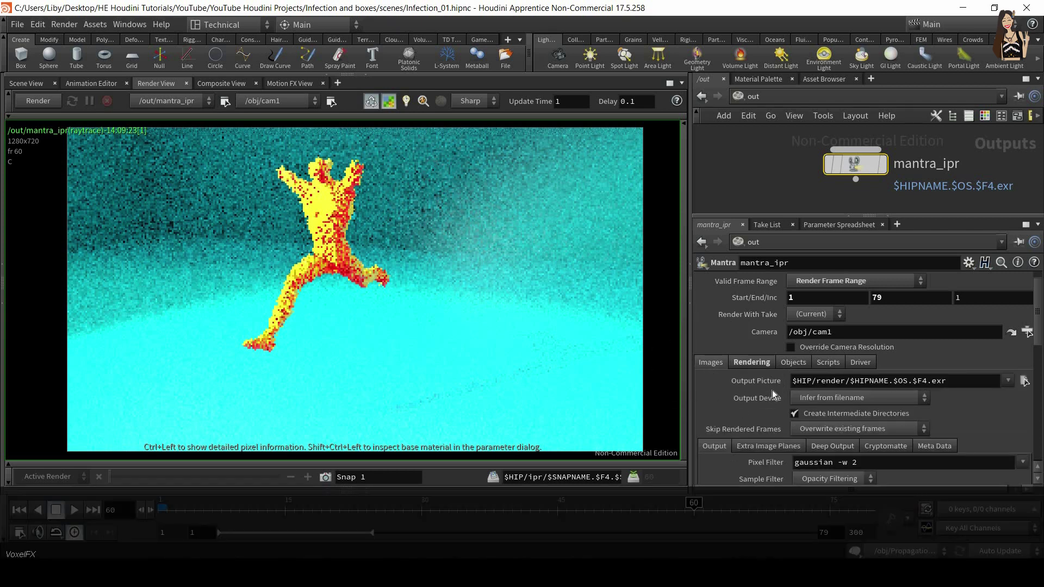
left_click_drag(946, 381, 781, 382)
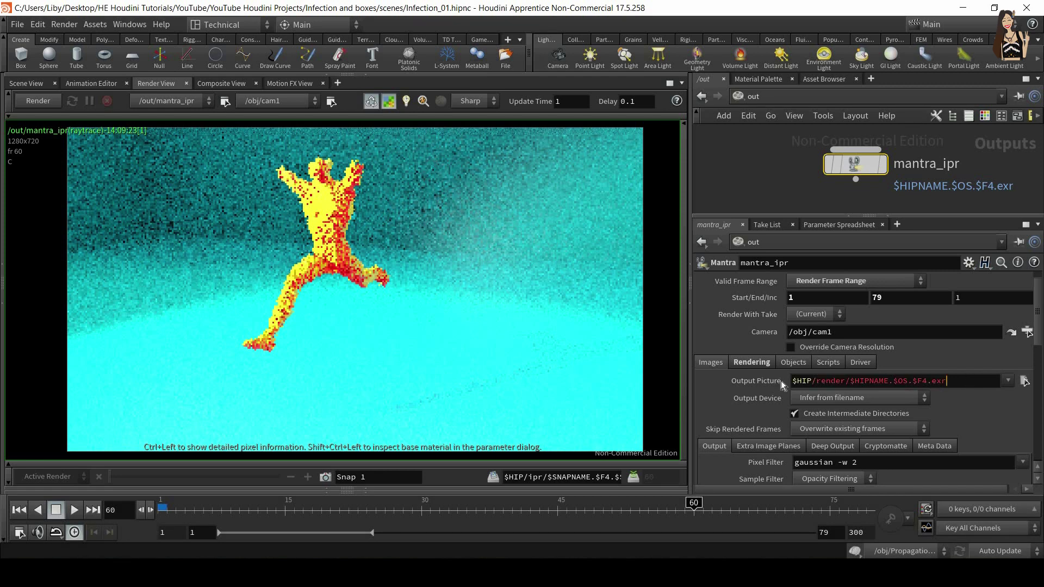
key("Right")
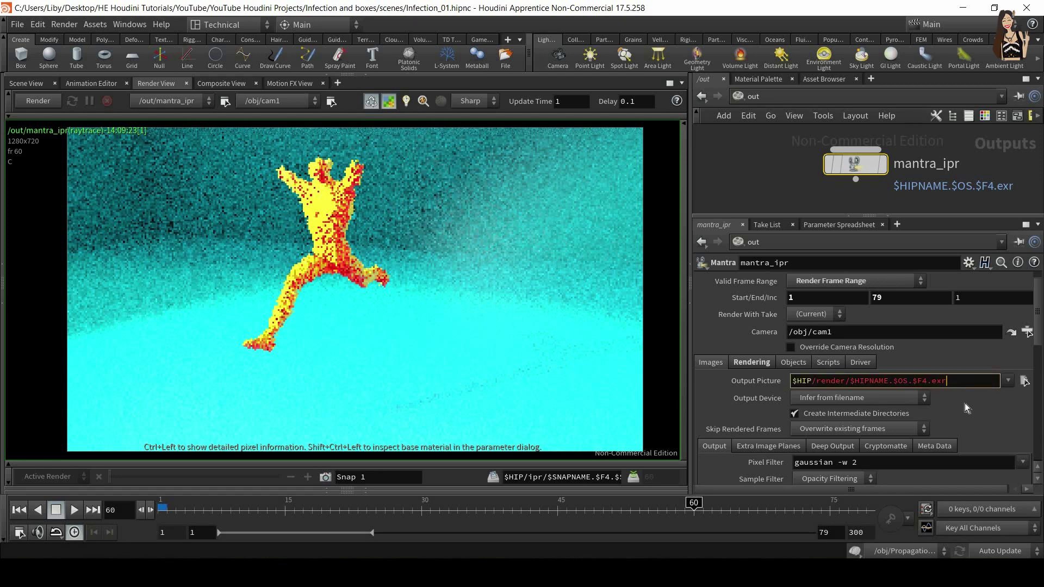
left_click(1023, 382)
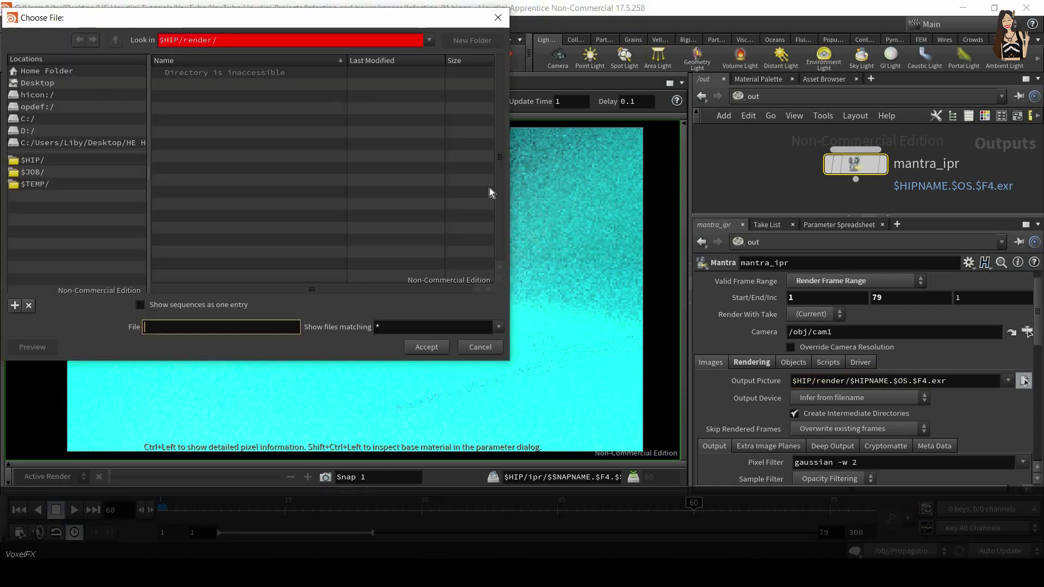
left_click(43, 172)
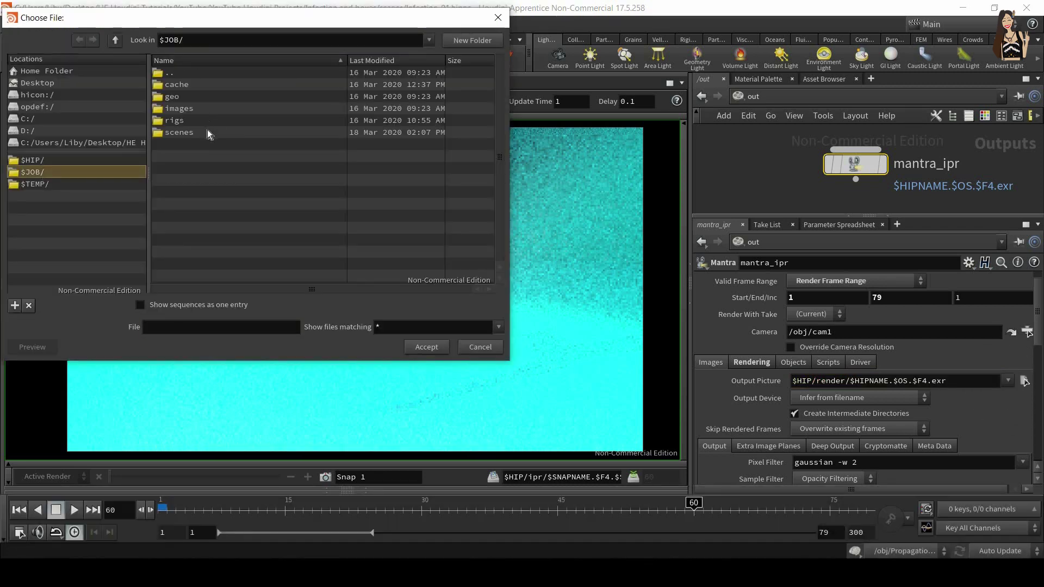
left_click(467, 40)
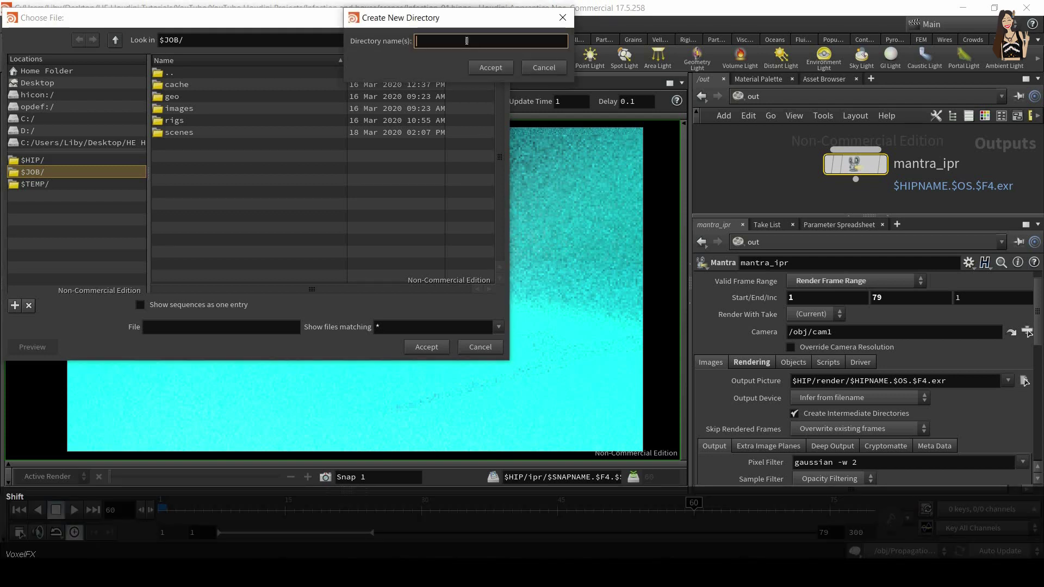
type("Render")
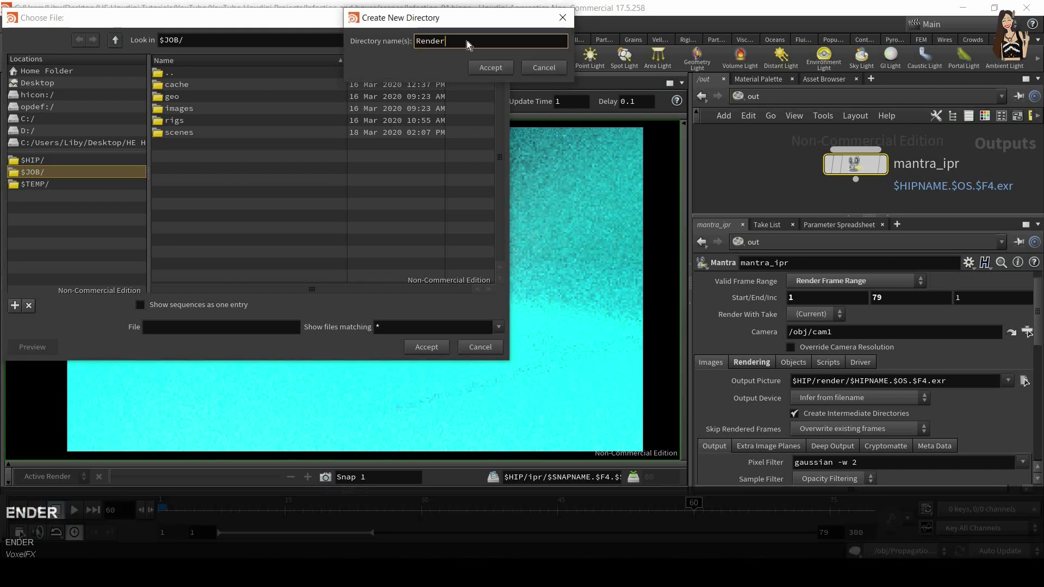
key("Return")
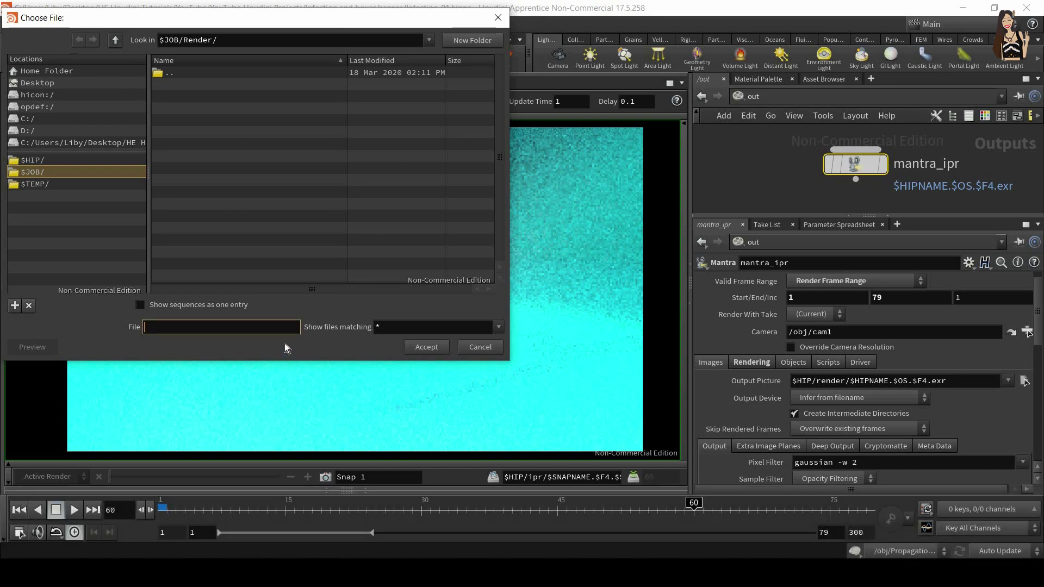
Name the output picture of mantra_ipr name.$F.png in the $JOB/Render folder and accept the path.
type("n")
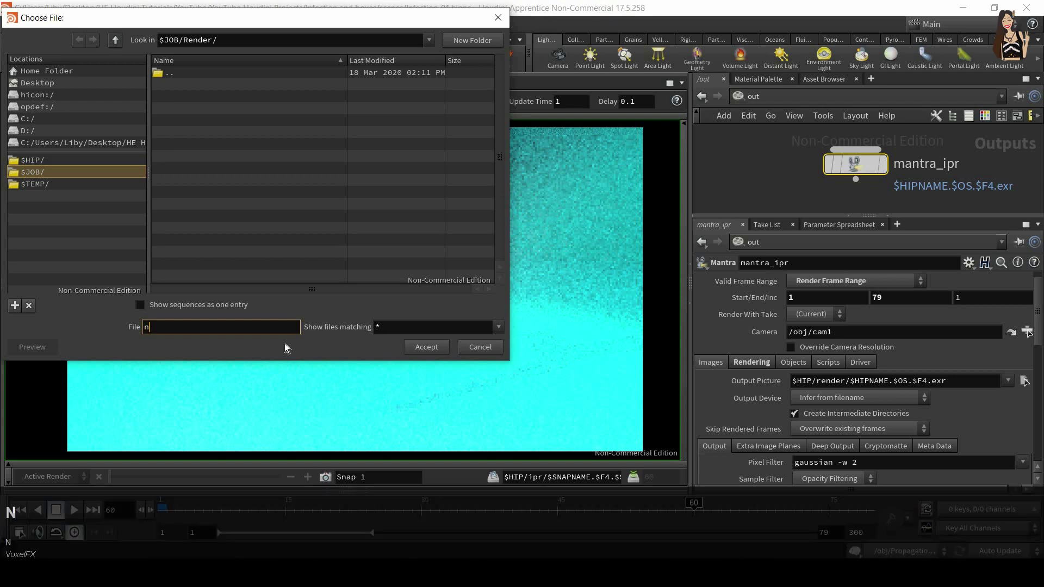
type("ame.")
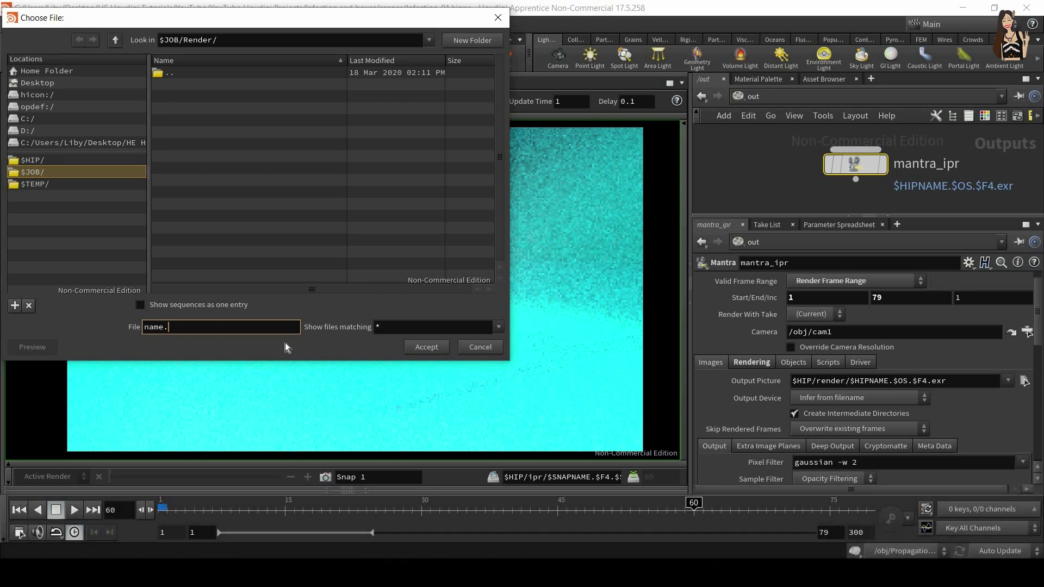
type("$F")
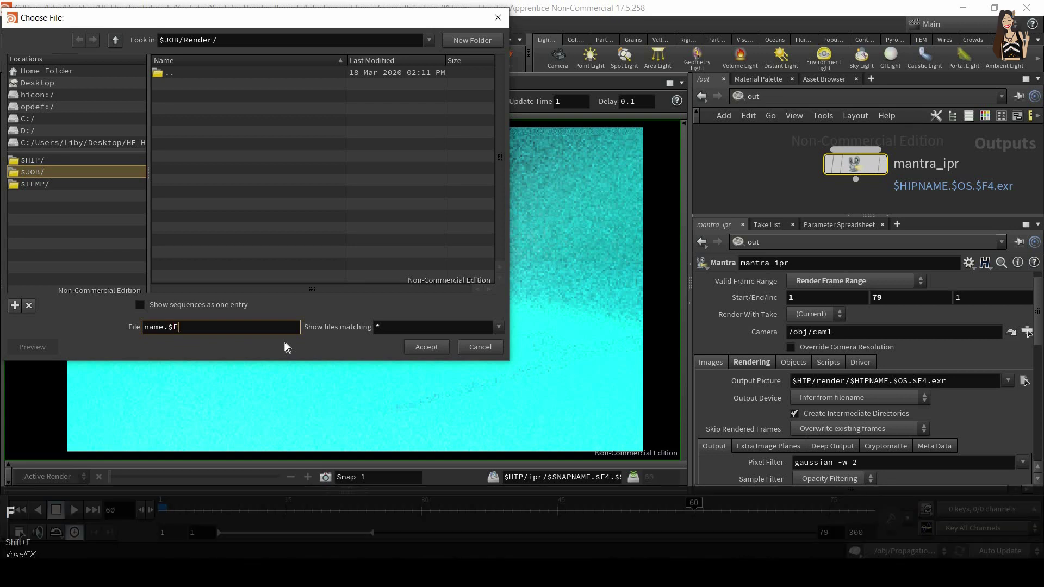
type(".png")
left_click(424, 347)
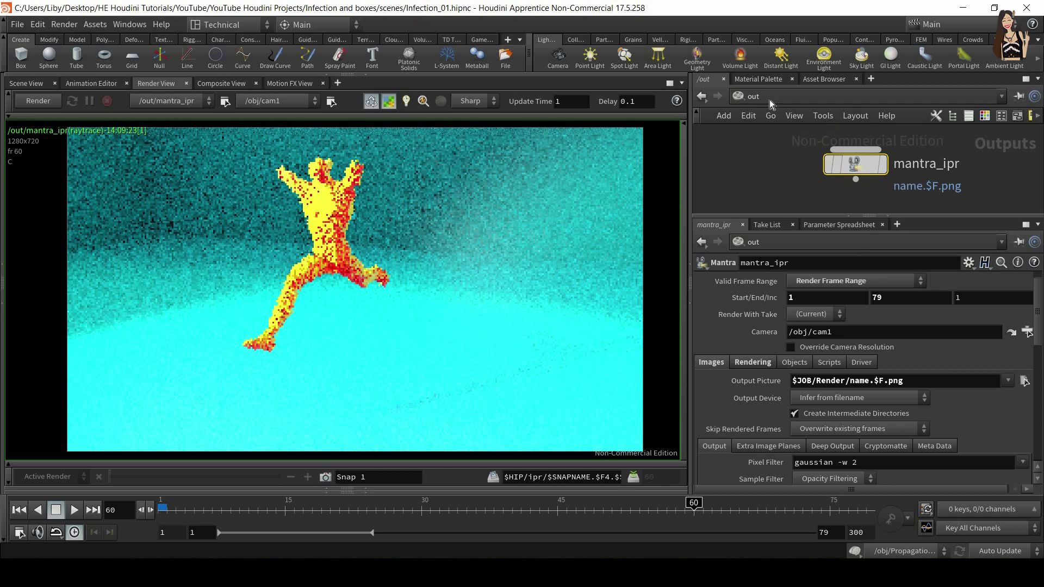
Examine the view settings of cam1 in the obj network, including the available resolution presets.
left_click(769, 115)
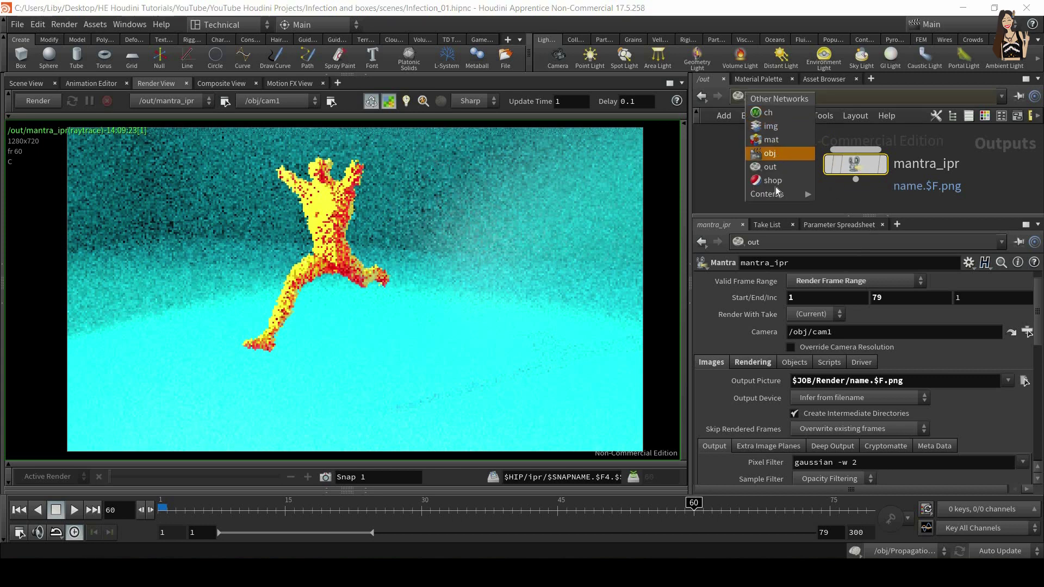
left_click(775, 154)
left_click(792, 202)
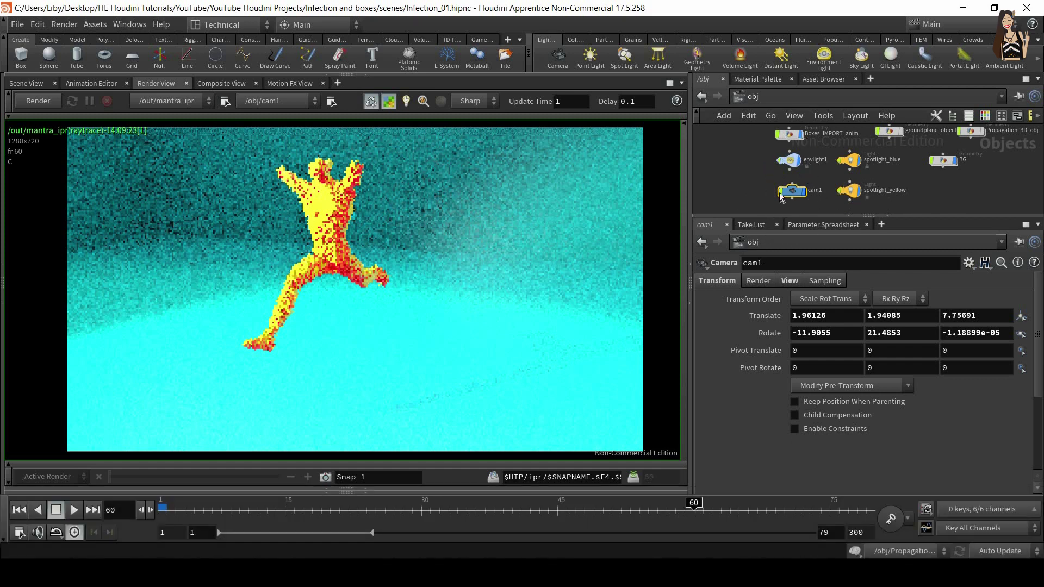
middle_click_drag(768, 189, 767, 166)
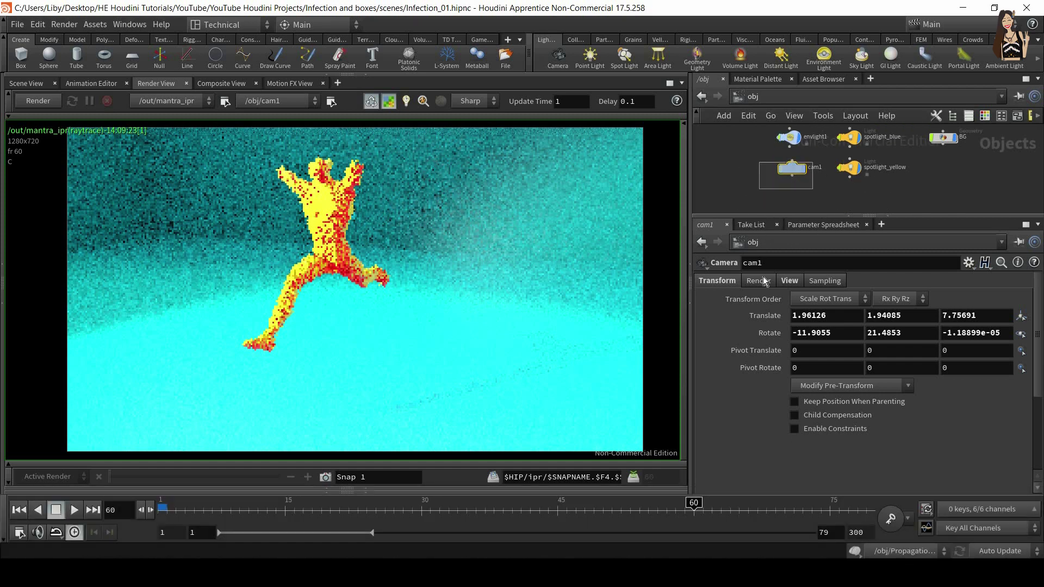
left_click(786, 281)
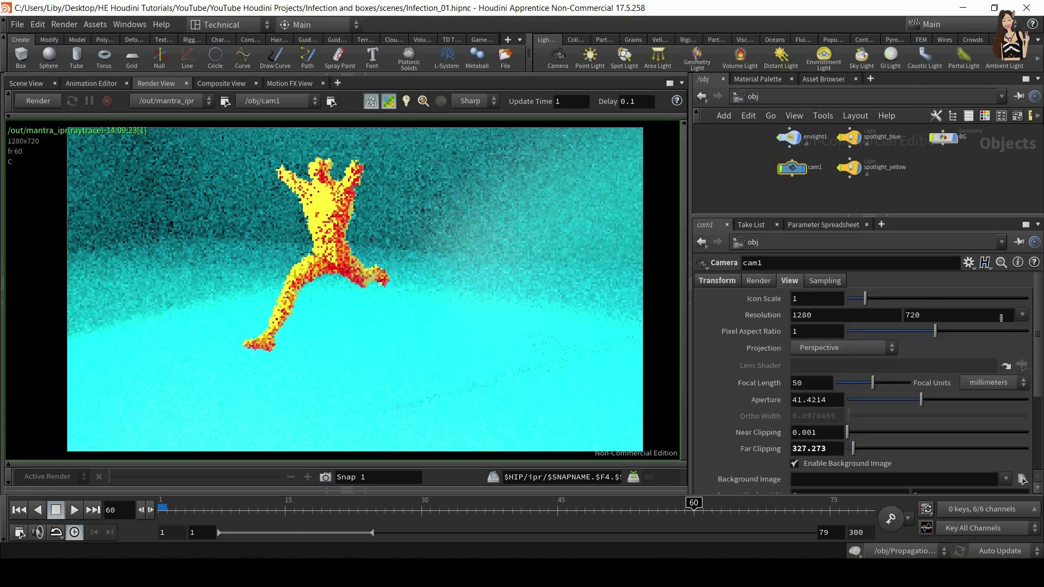
left_click(1022, 315)
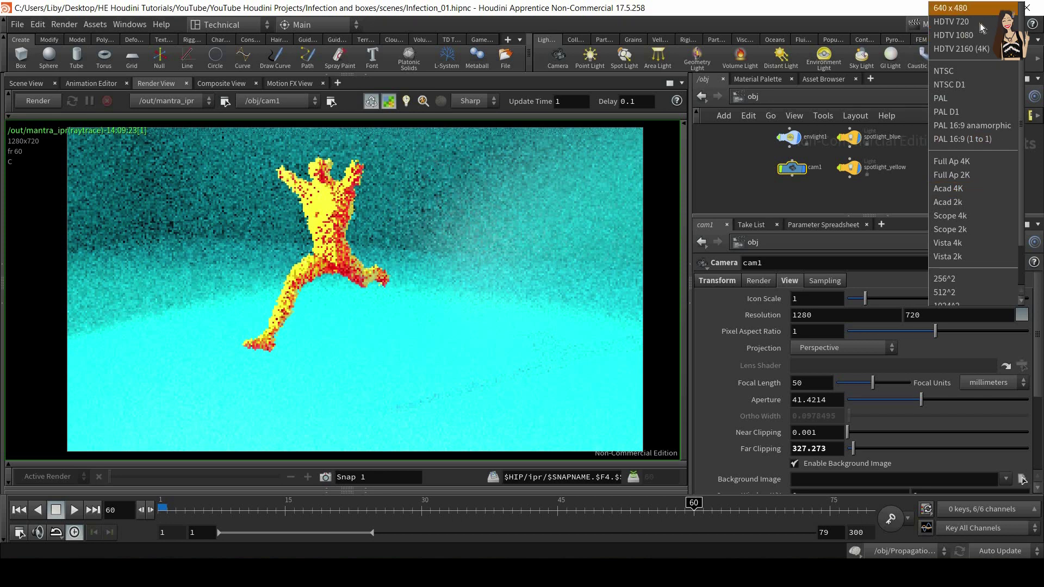
left_click(988, 345)
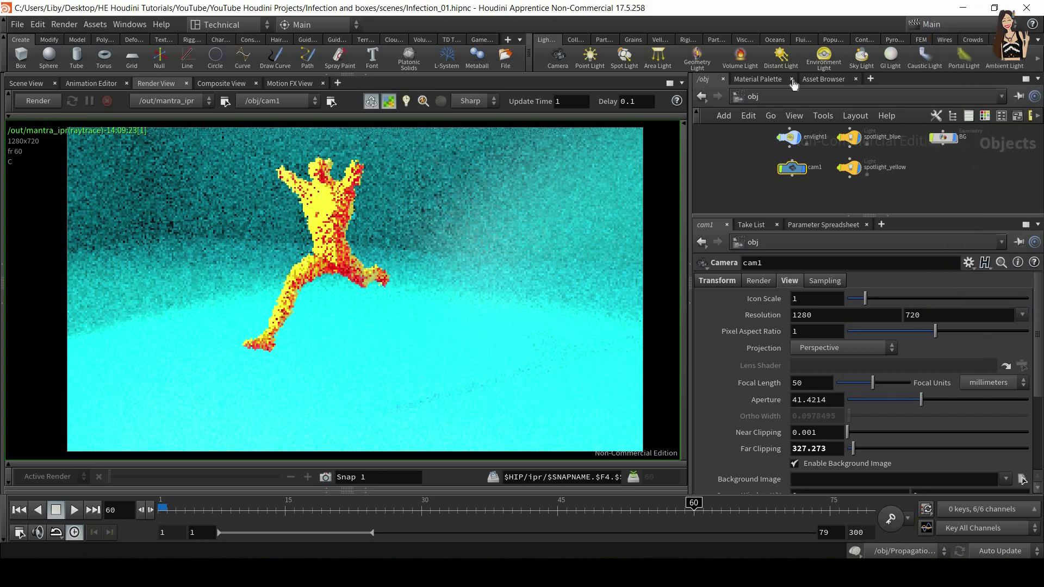
Return to the out network, render mantra_ipr to MPlay and stop the render during the first frame.
left_click(751, 103)
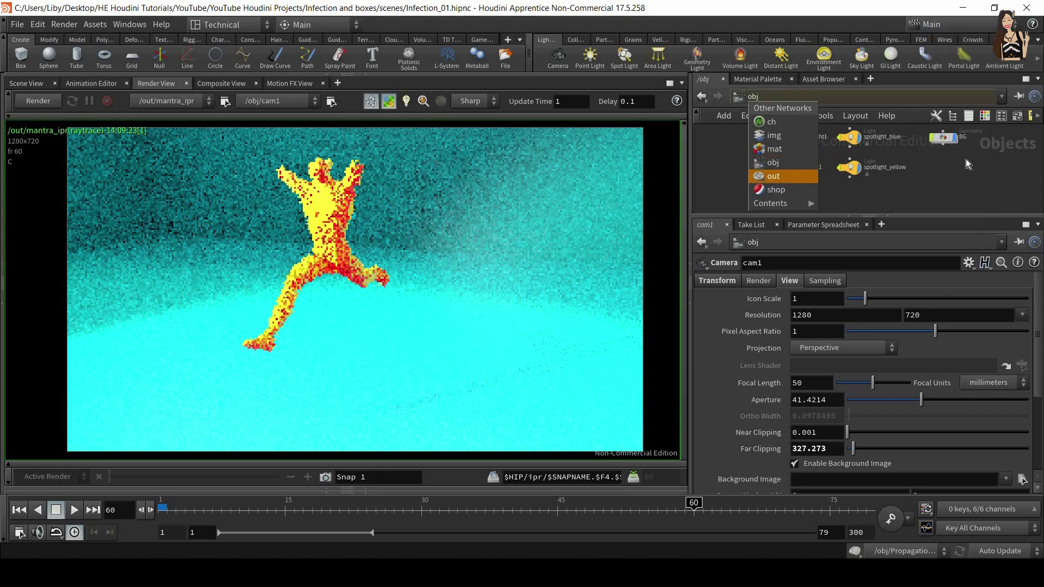
left_click(791, 178)
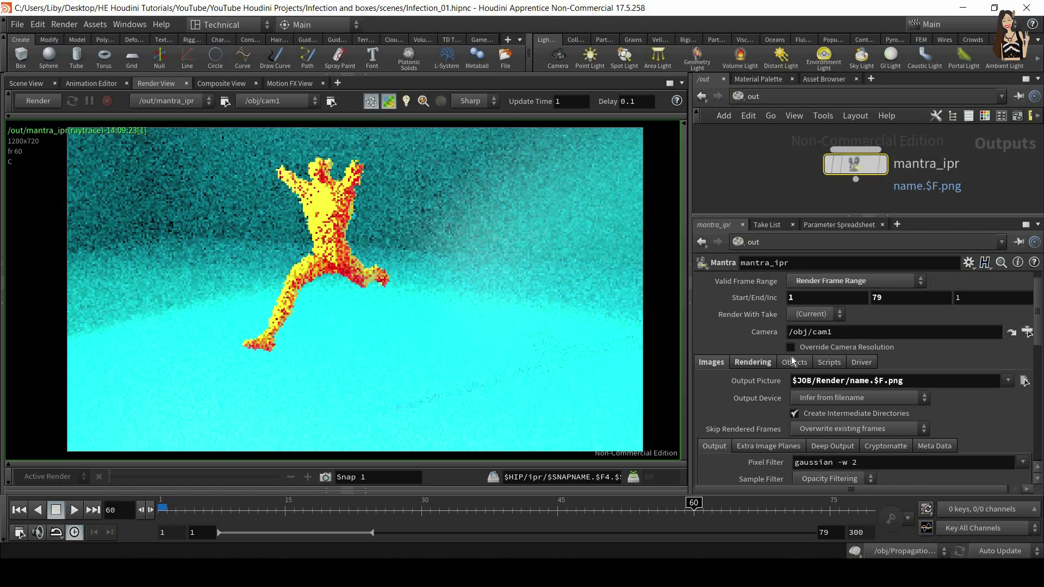
scroll(740, 368, "up", 1)
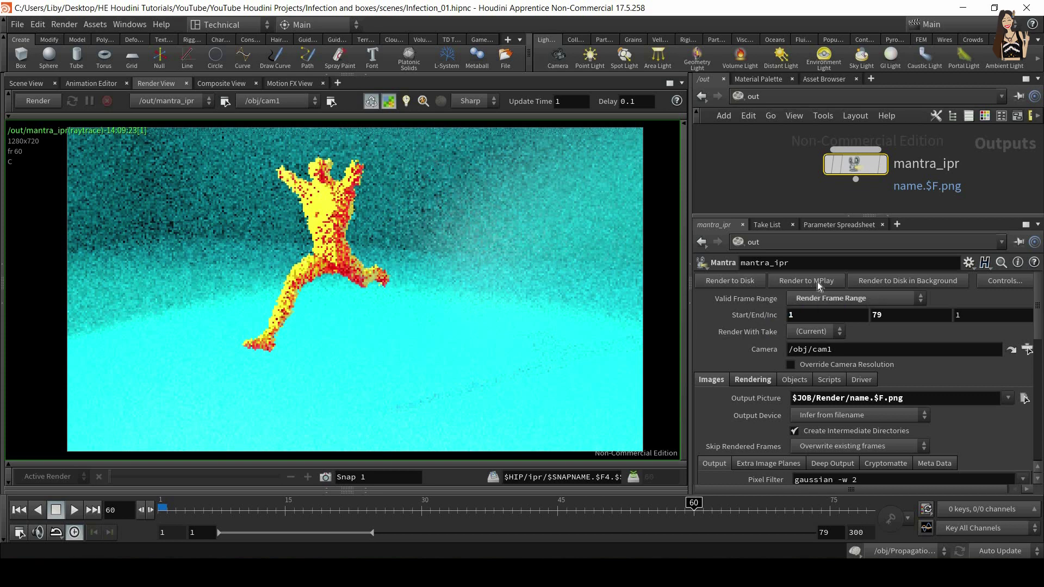
left_click(817, 281)
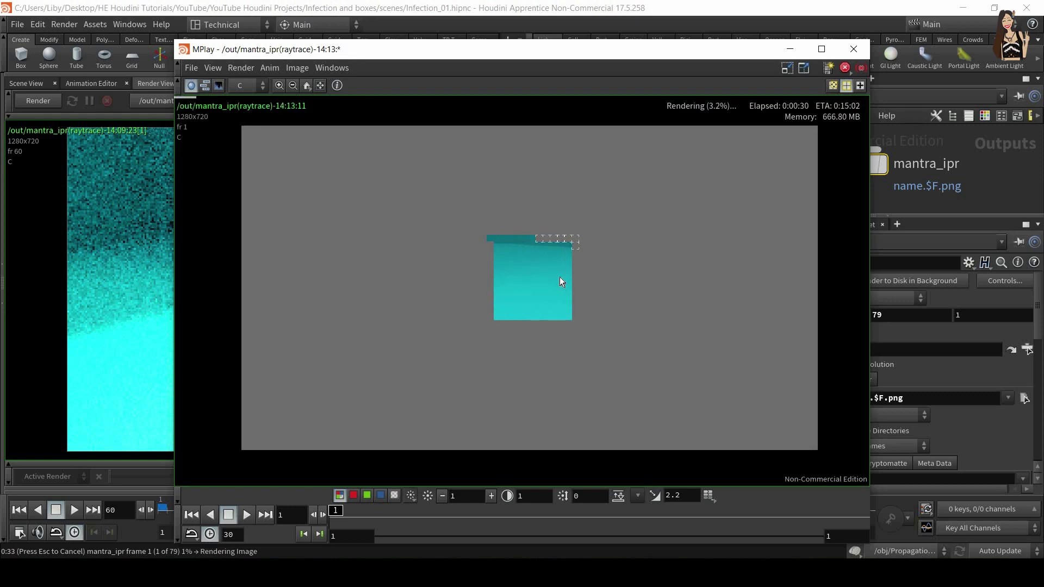
left_click(843, 69)
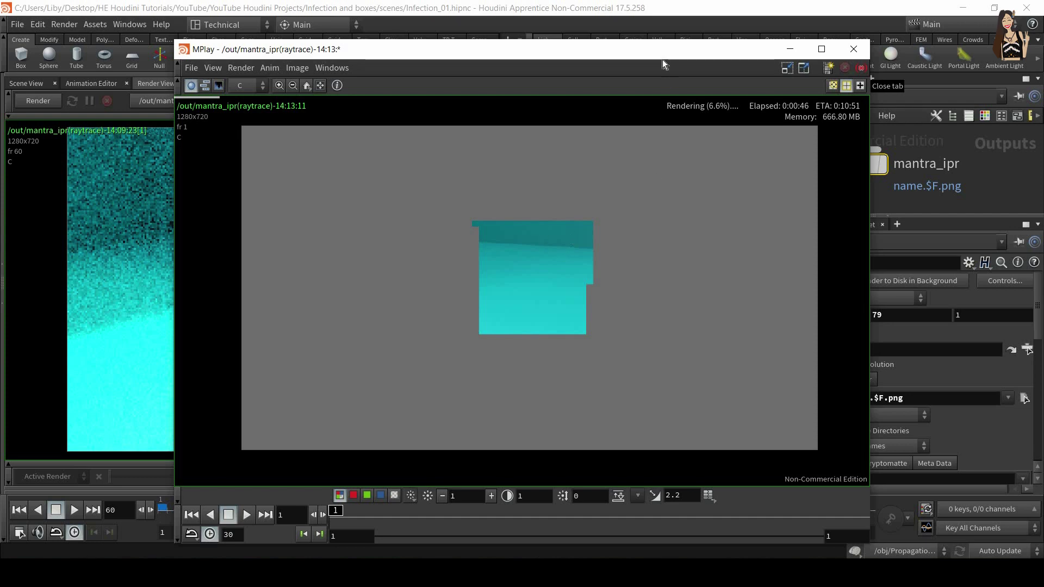
Open the save options for the rendered sequence in MPlay and arrange the MPlay and save windows side by side.
left_click_drag(656, 49, 581, 44)
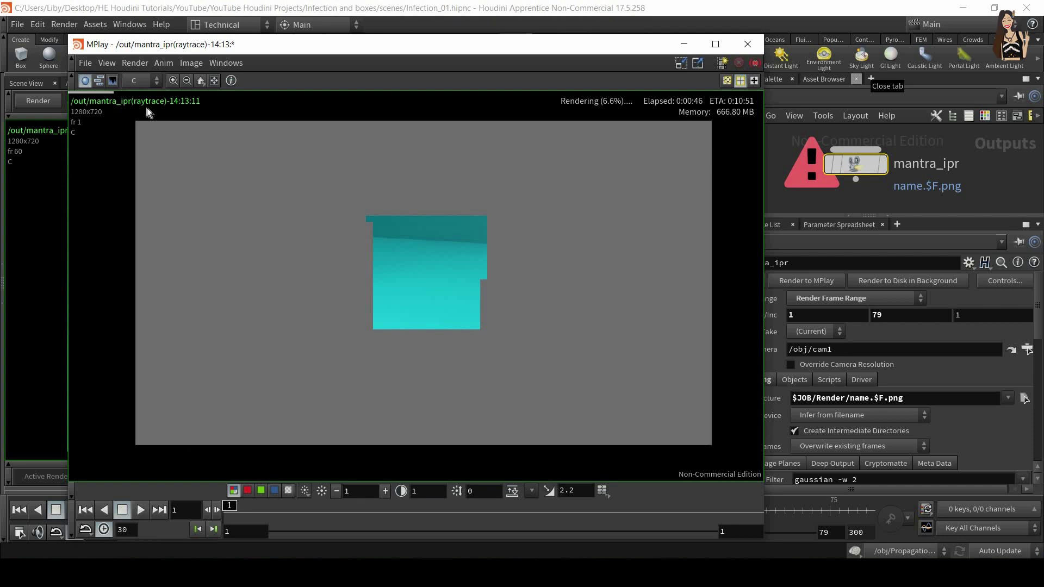
left_click_drag(98, 48, 102, 40)
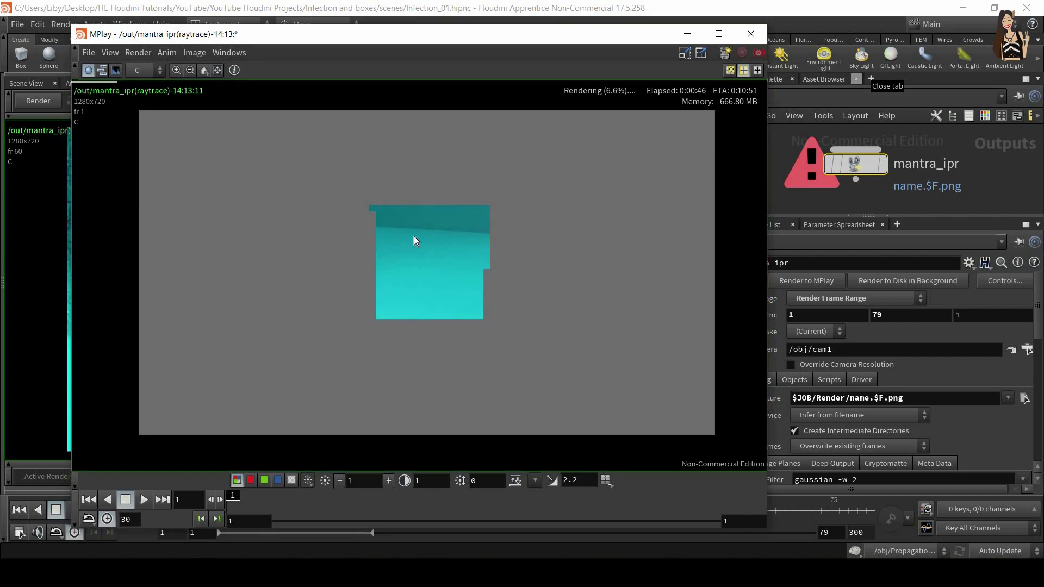
left_click(88, 53)
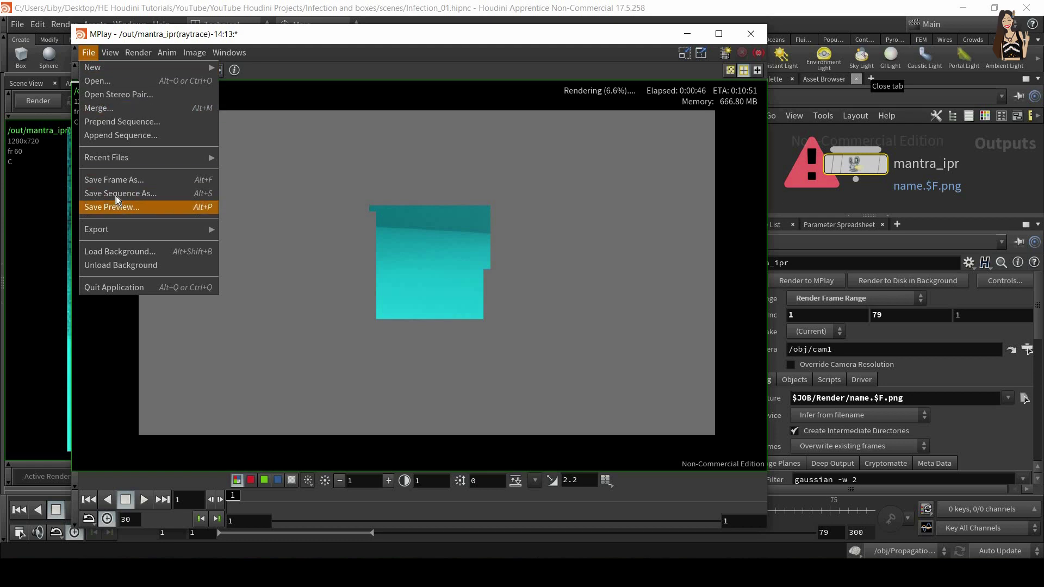
left_click(147, 195)
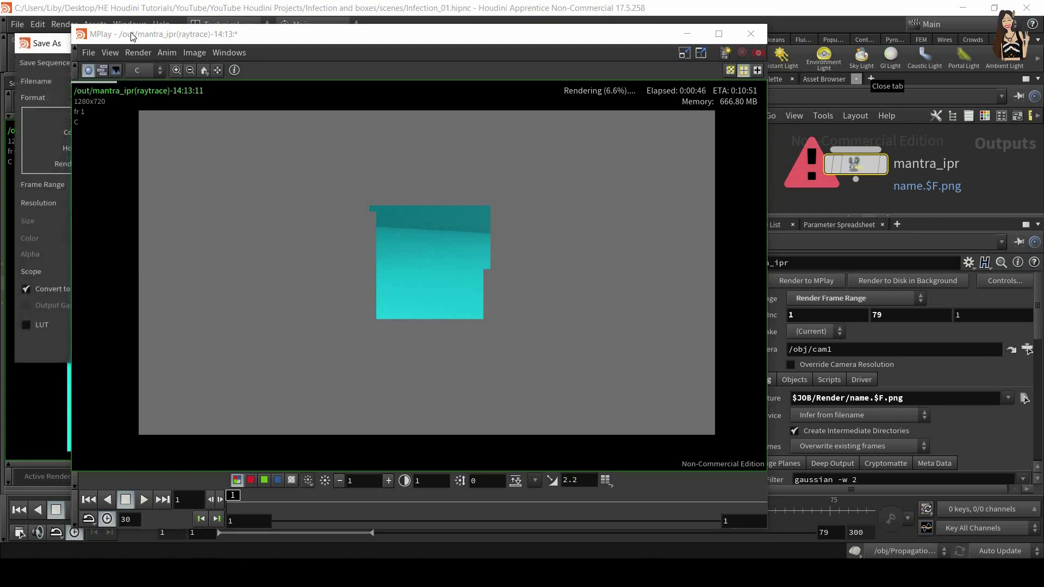
left_click_drag(132, 35, 681, 67)
left_click_drag(128, 46, 279, 107)
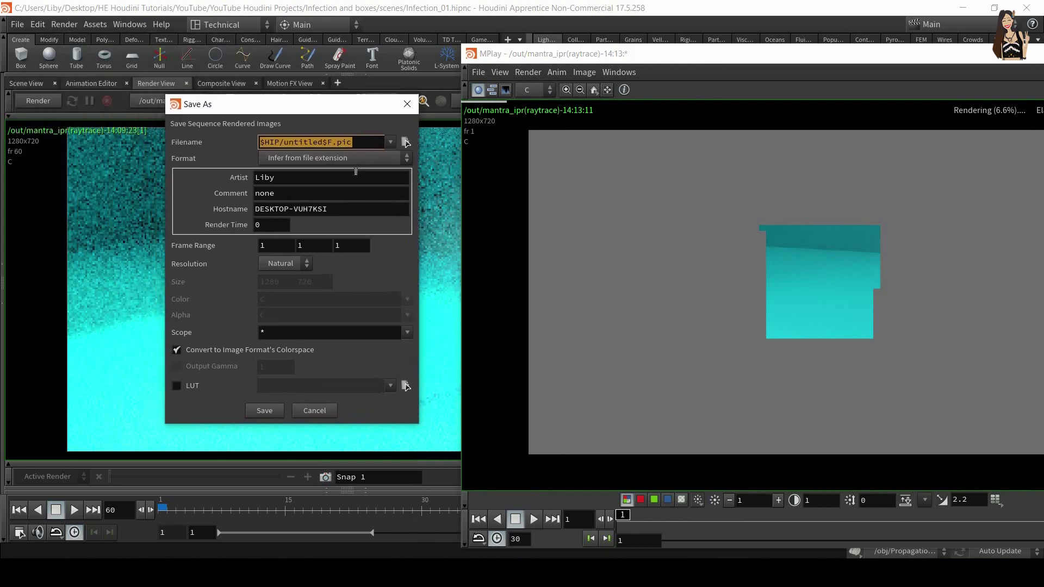
Browse for the sequence's save location and open the Render folder inside $JOB.
left_click(407, 142)
left_click_drag(394, 21, 248, 68)
left_click(92, 220)
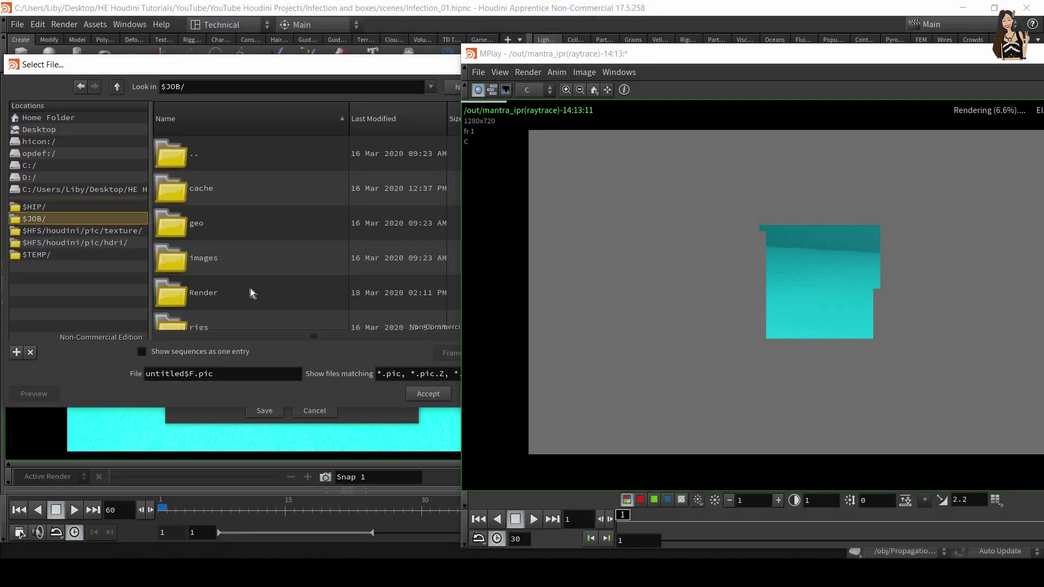
double_click(221, 225)
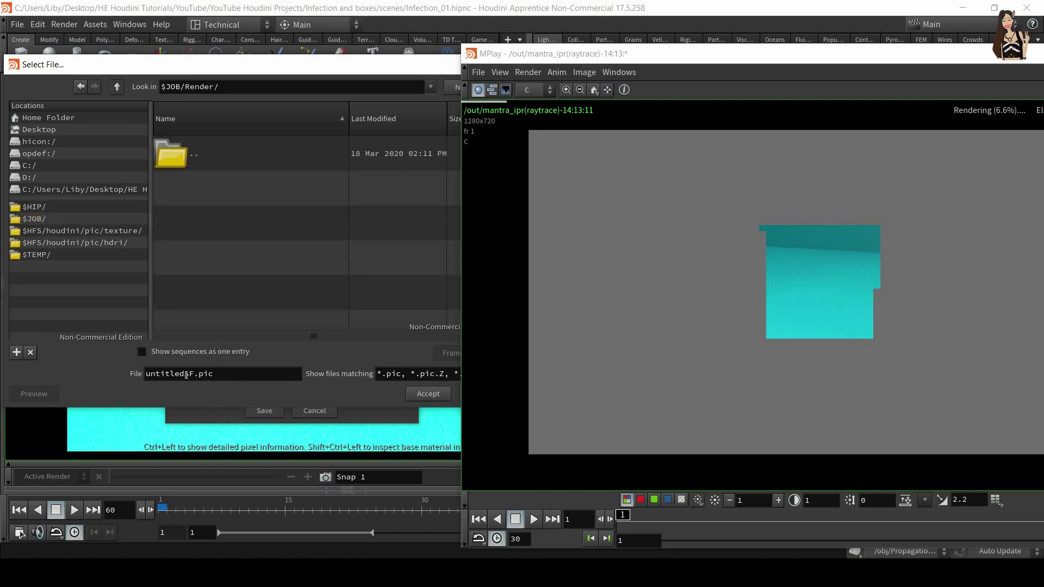
Set the file name of the saved sequence to name.$F.png and accept it.
left_click(216, 380)
key("shift+Home")
type("name.")
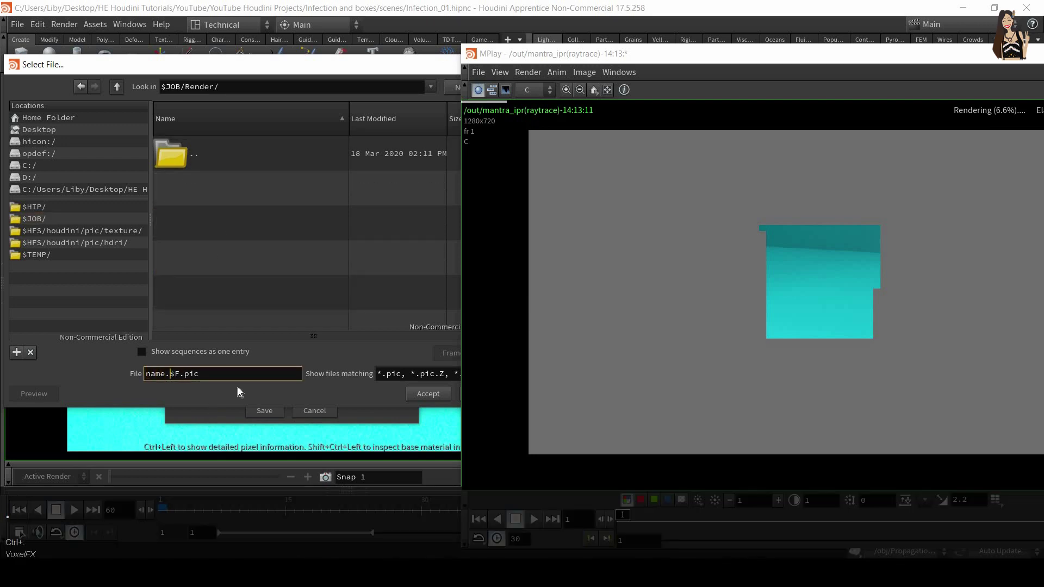
key("End")
key("BackSpace")
key("BackSpace")
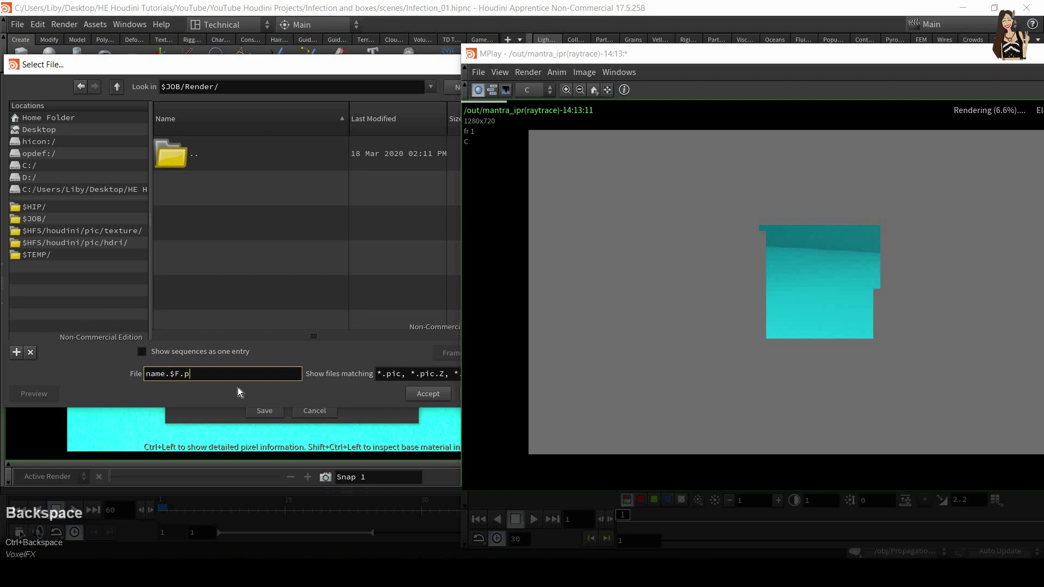
type("ng")
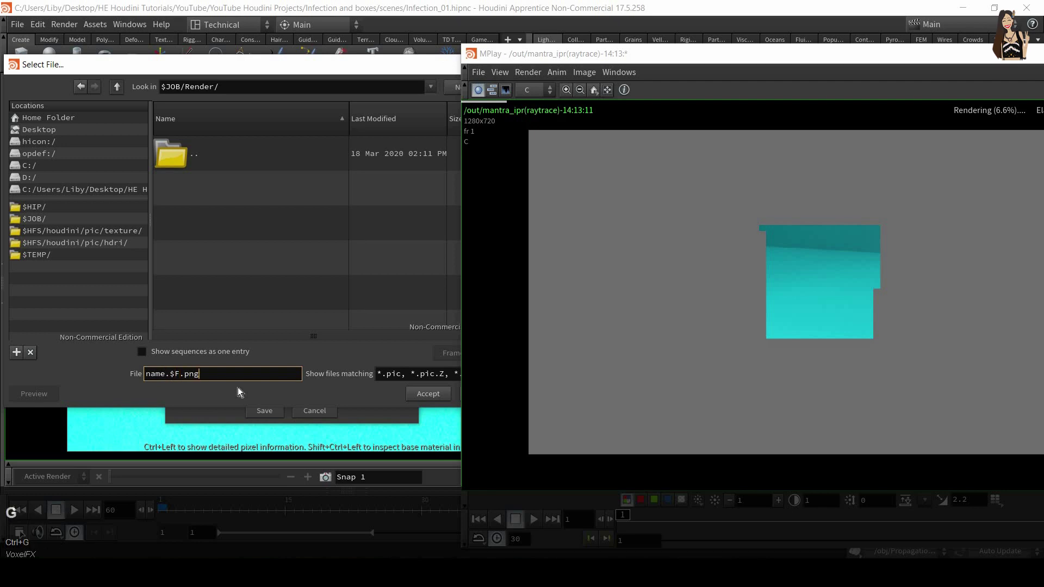
left_click(427, 393)
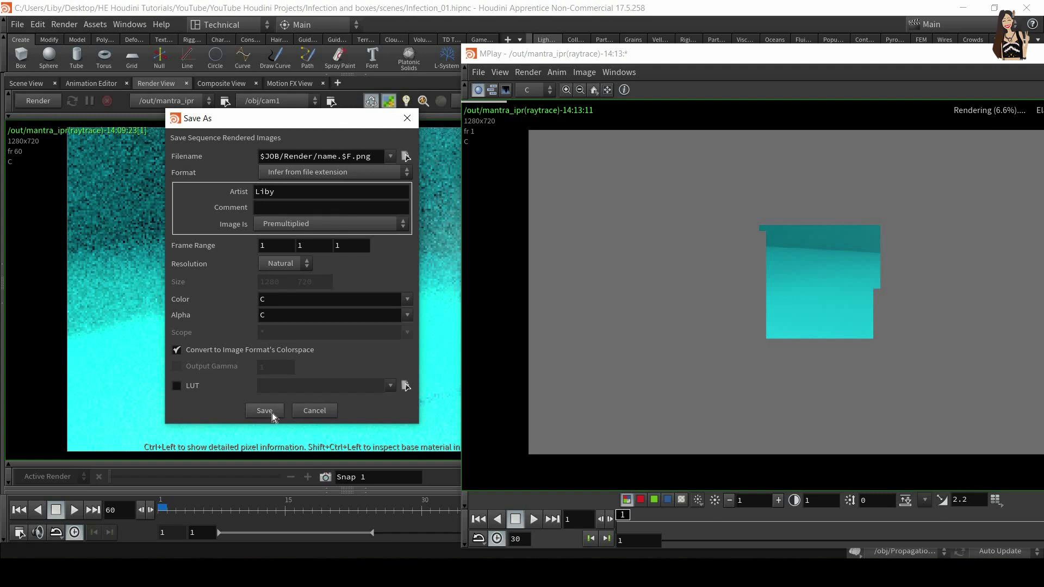